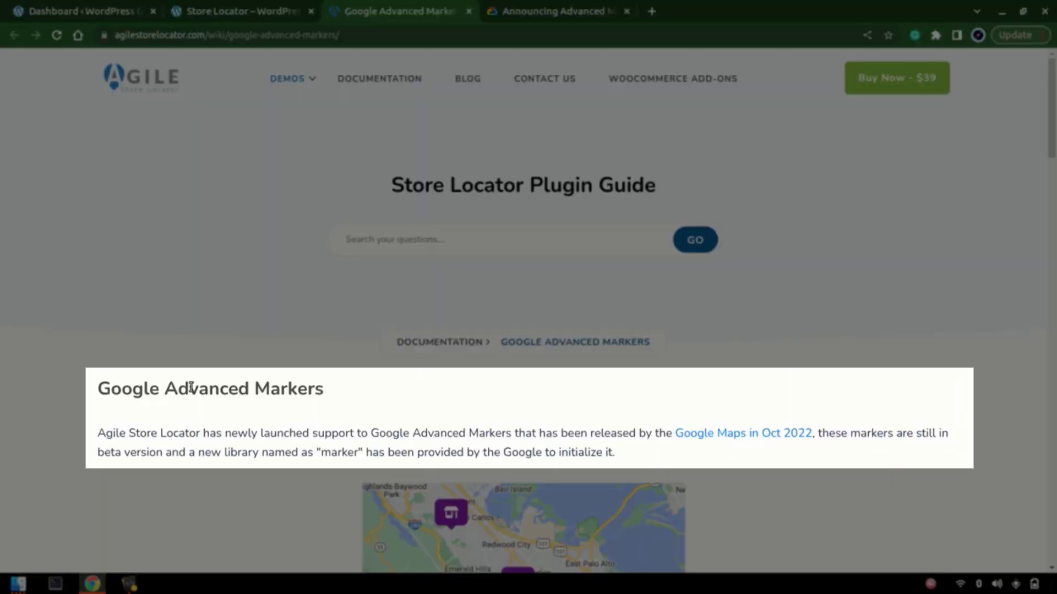
- Open the Google Cloud blog post announcing Advanced Markers and check its title, publication date and address
{"action": "triple_click", "coordinate": [190, 388]}
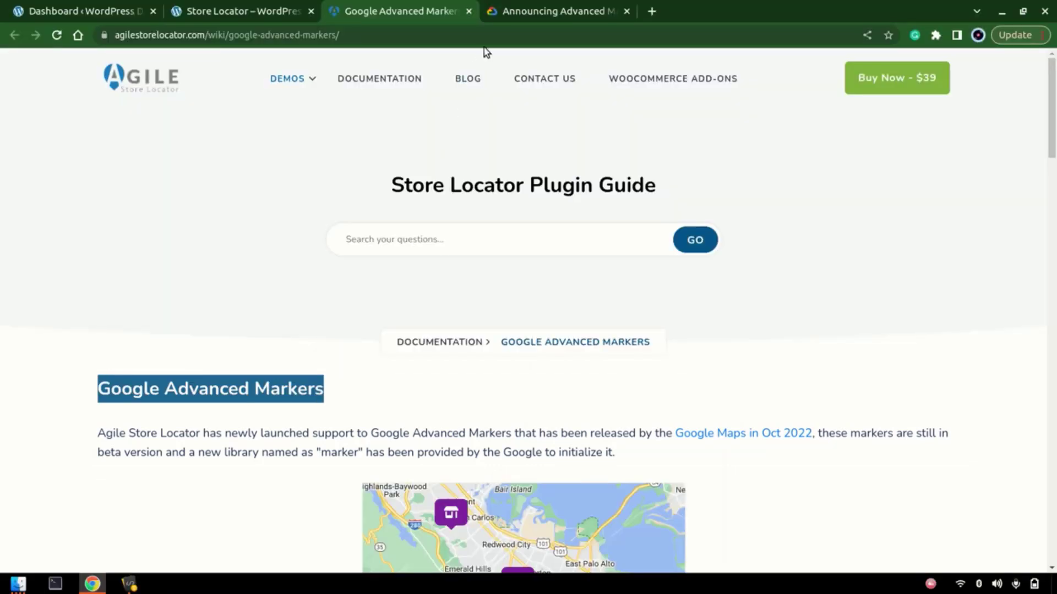
{"action": "left_click", "coordinate": [503, 10]}
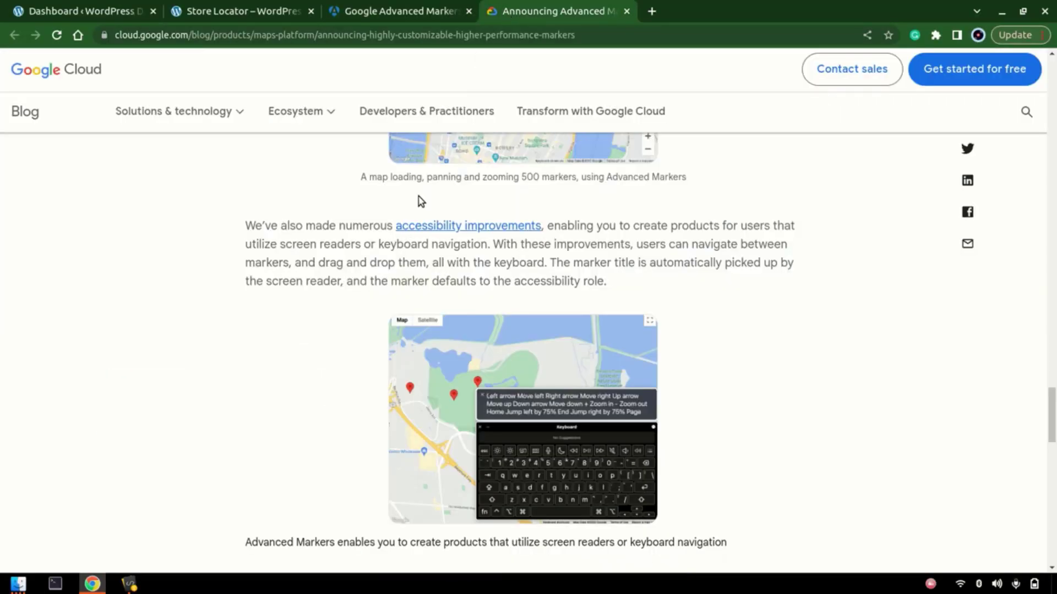
{"action": "scroll", "coordinate": [418, 200], "scroll_direction": "up", "scroll_amount": 5}
{"action": "scroll", "coordinate": [418, 201], "scroll_direction": "up", "scroll_amount": 10}
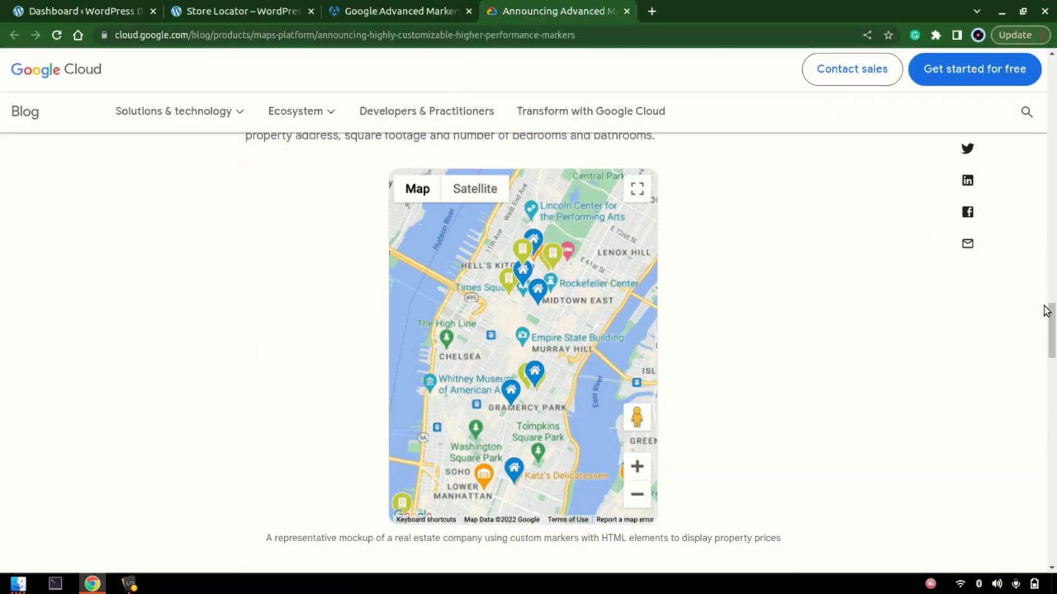
{"action": "left_click_drag", "start_coordinate": [1045, 309], "coordinate": [1050, 220]}
{"action": "scroll", "coordinate": [923, 245], "scroll_direction": "up", "scroll_amount": 15}
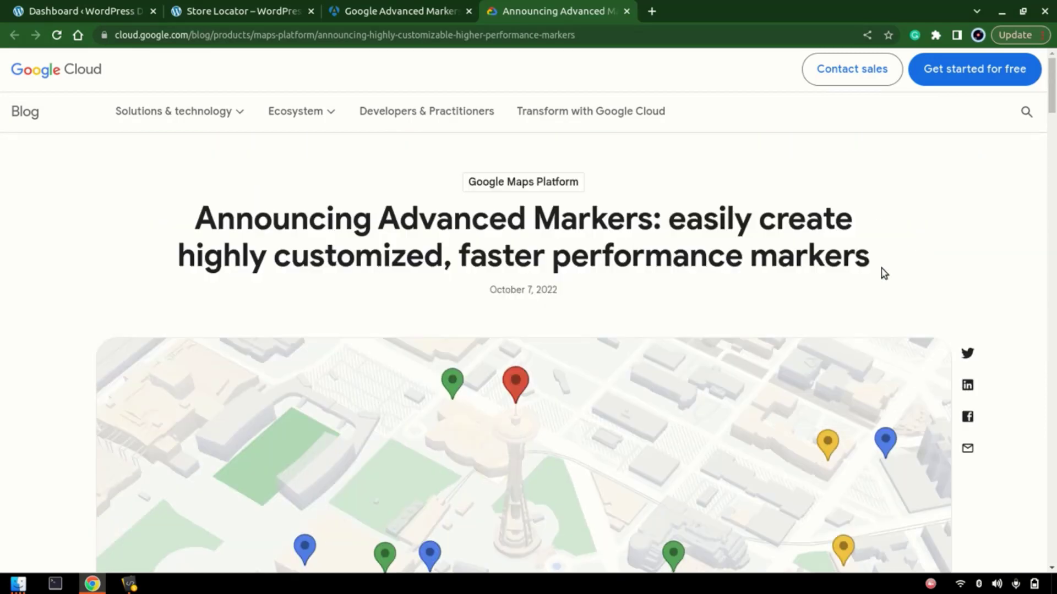
{"action": "left_click_drag", "start_coordinate": [498, 286], "coordinate": [550, 287]}
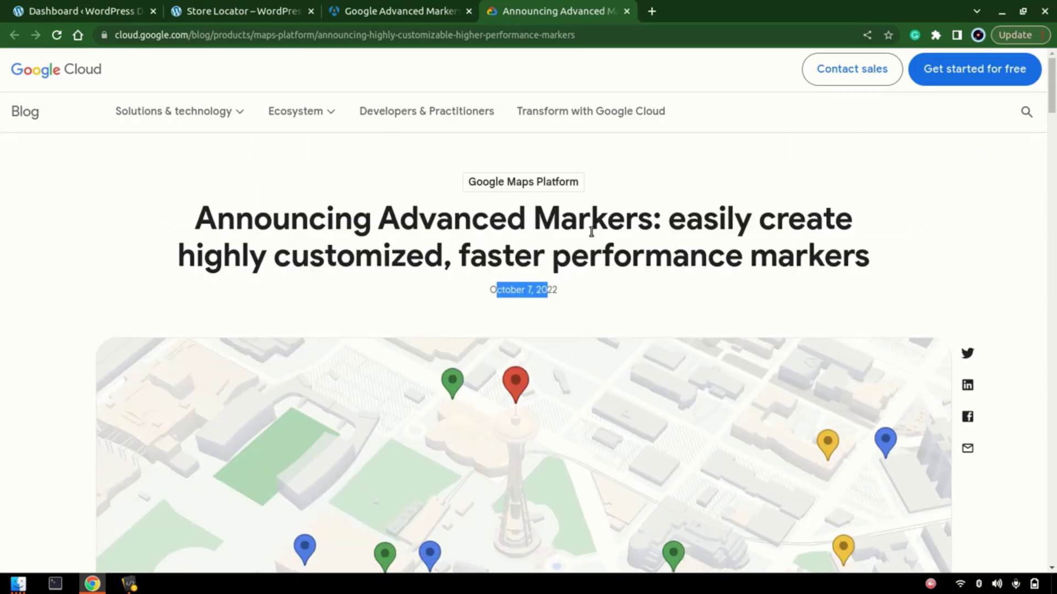
{"action": "double_click", "coordinate": [446, 37]}
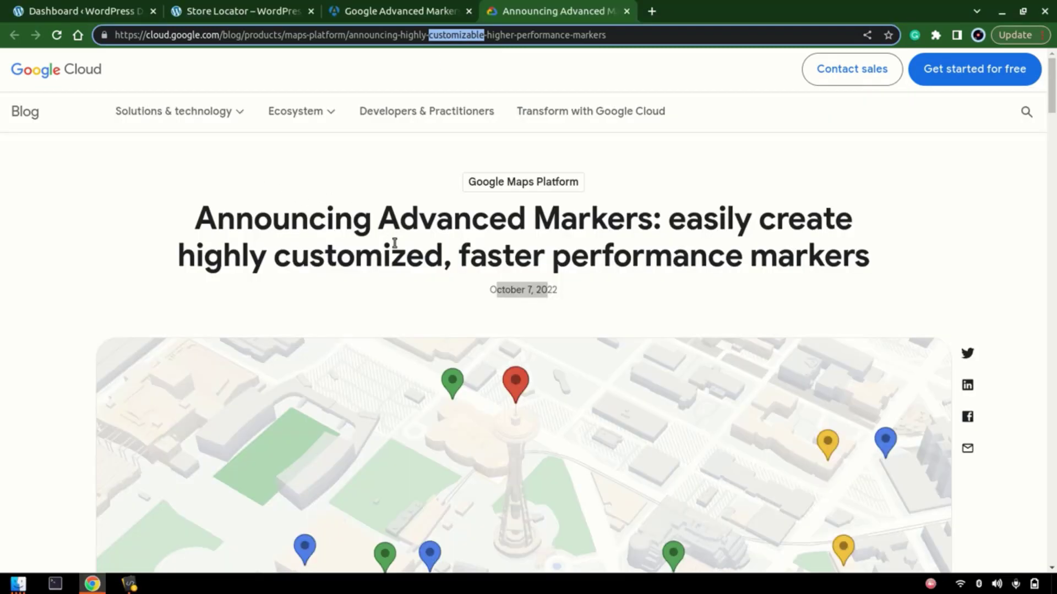
- Read through the blog post's sections on pin customization, SVG and PNG markers, HTML markers, performance and accessibility
{"action": "scroll", "coordinate": [395, 243], "scroll_direction": "down", "scroll_amount": 10}
{"action": "scroll", "coordinate": [325, 389], "scroll_direction": "down", "scroll_amount": 5}
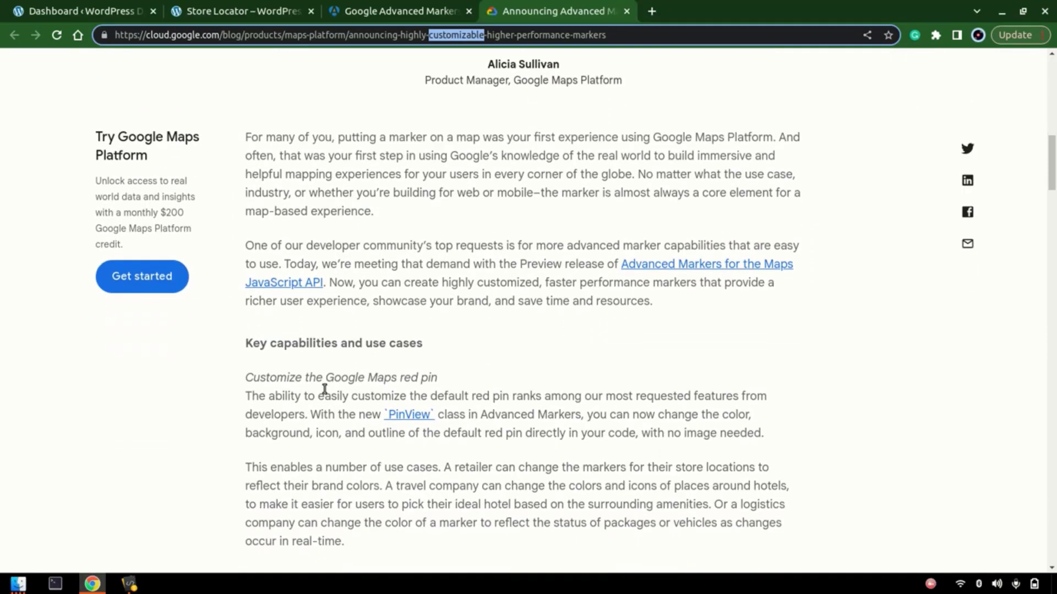
{"action": "scroll", "coordinate": [325, 389], "scroll_direction": "down", "scroll_amount": 12}
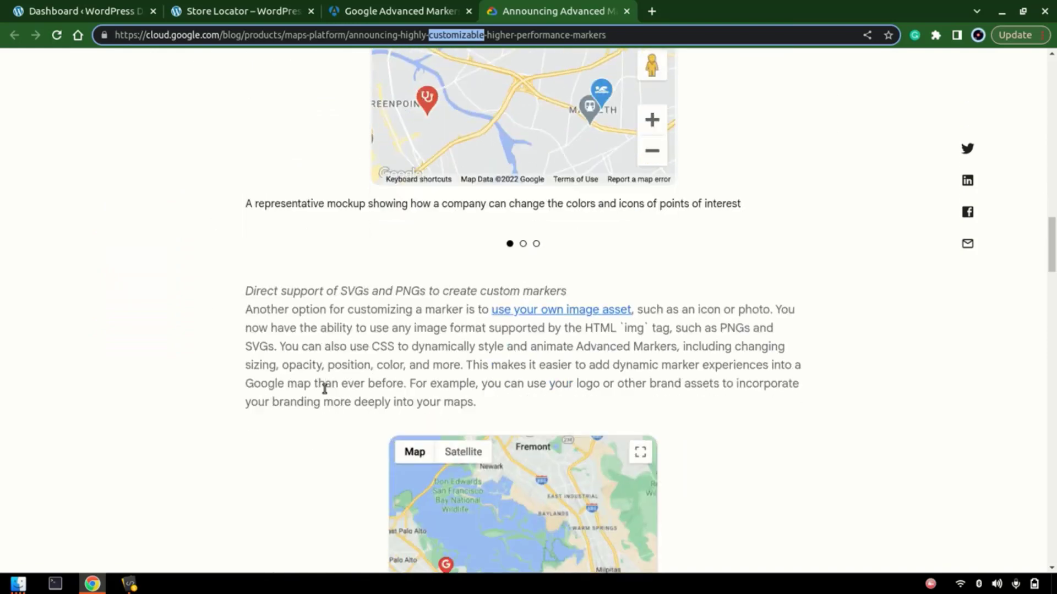
{"action": "scroll", "coordinate": [325, 390], "scroll_direction": "down", "scroll_amount": 4}
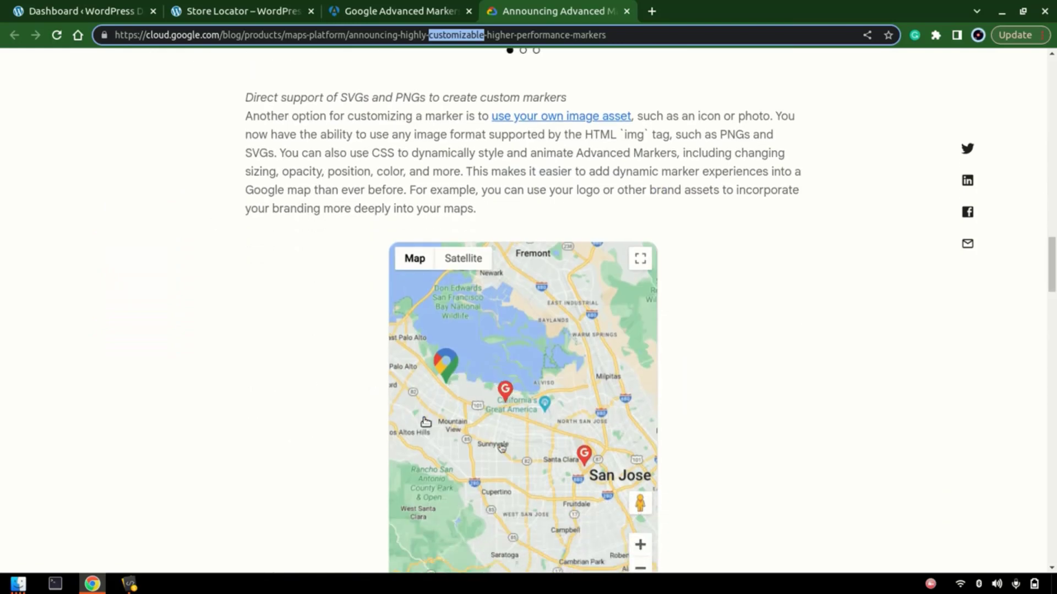
{"action": "scroll", "coordinate": [344, 408], "scroll_direction": "down", "scroll_amount": 12}
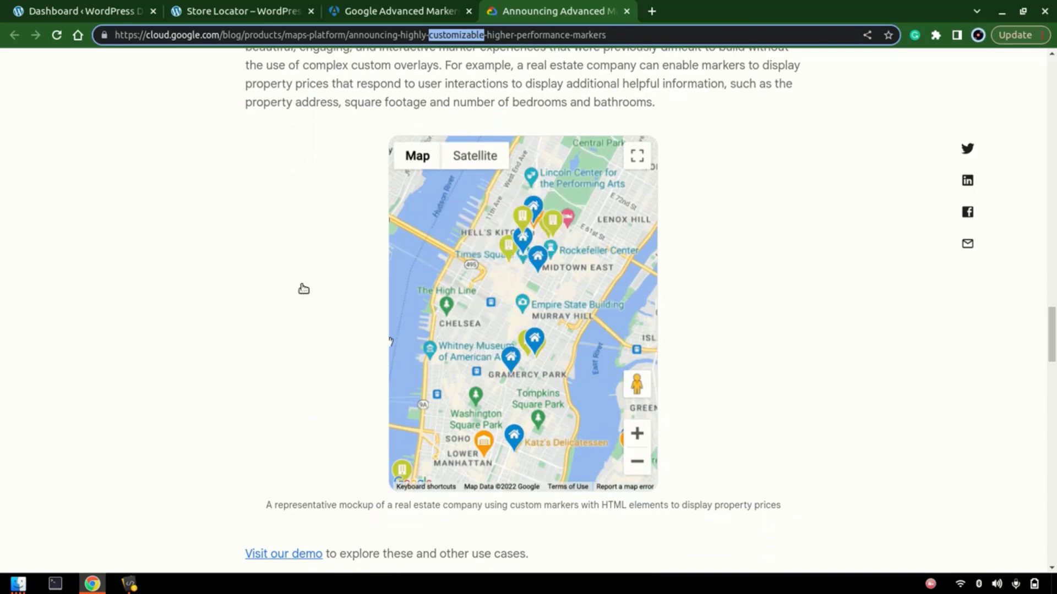
{"action": "scroll", "coordinate": [224, 308], "scroll_direction": "down", "scroll_amount": 8}
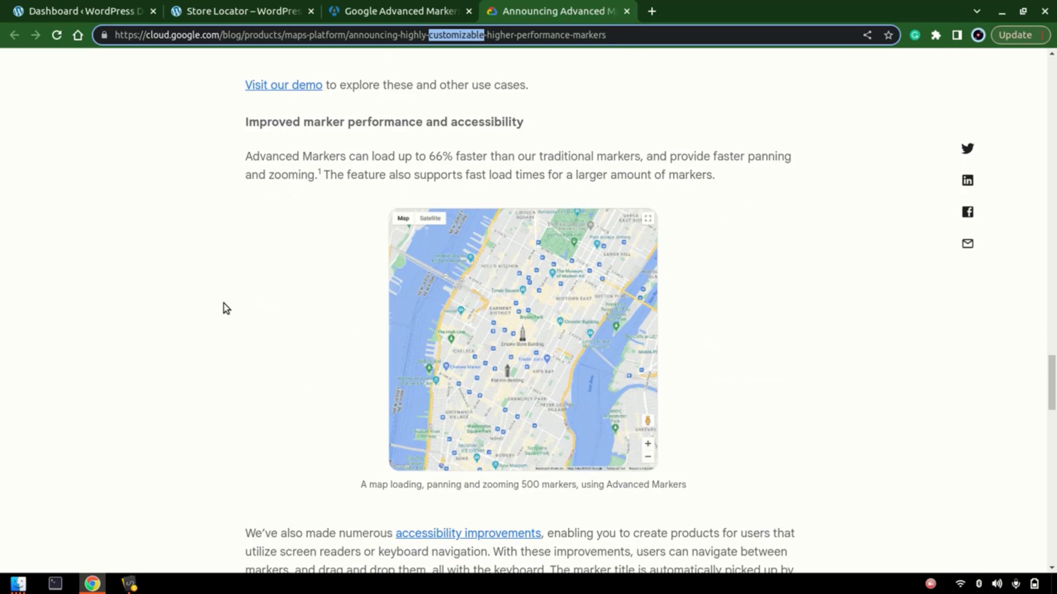
{"action": "scroll", "coordinate": [224, 309], "scroll_direction": "down", "scroll_amount": 3}
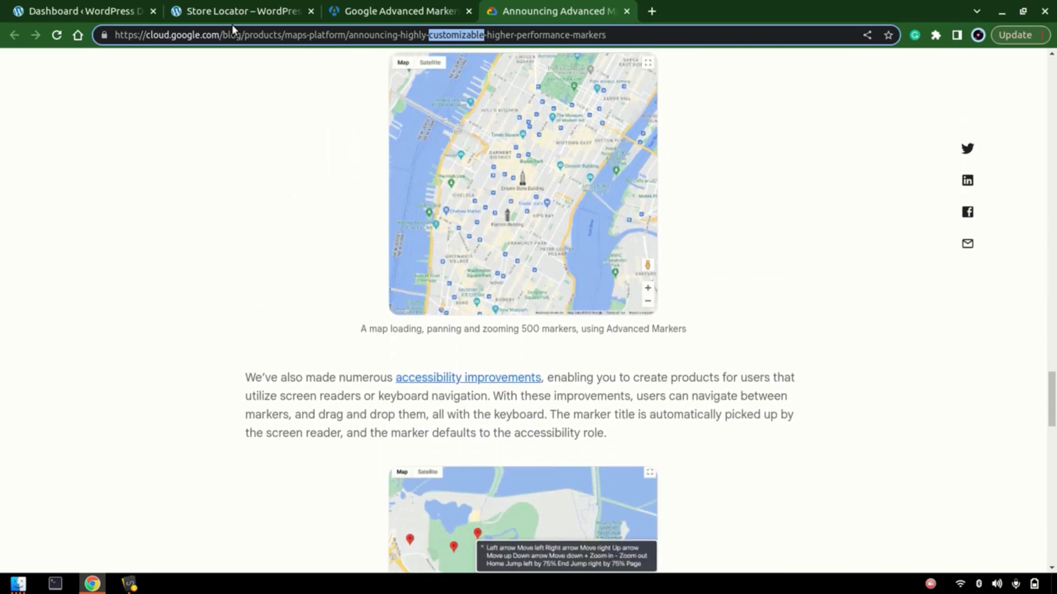
- Examine the current markers on the demo site's Store Locator map, opening and closing the Han Local Market info window
{"action": "left_click", "coordinate": [235, 6]}
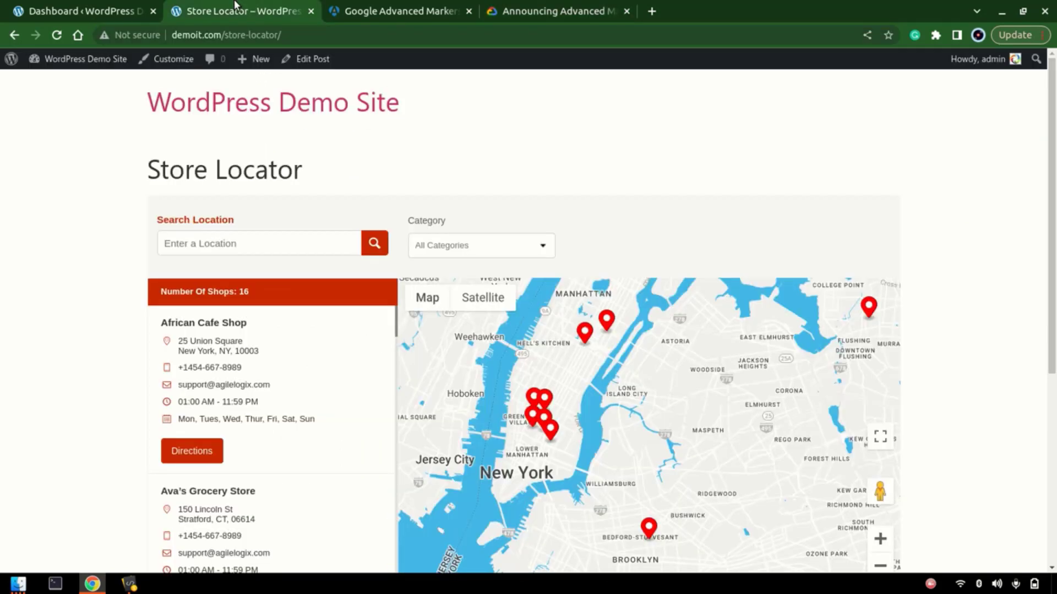
{"action": "left_click", "coordinate": [586, 334]}
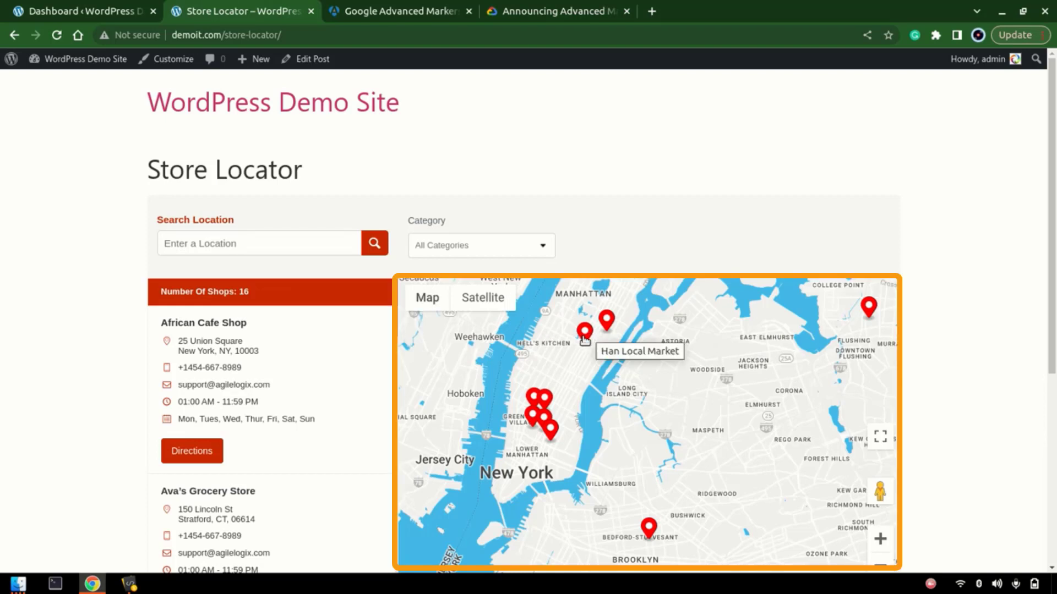
{"action": "left_click", "coordinate": [584, 337]}
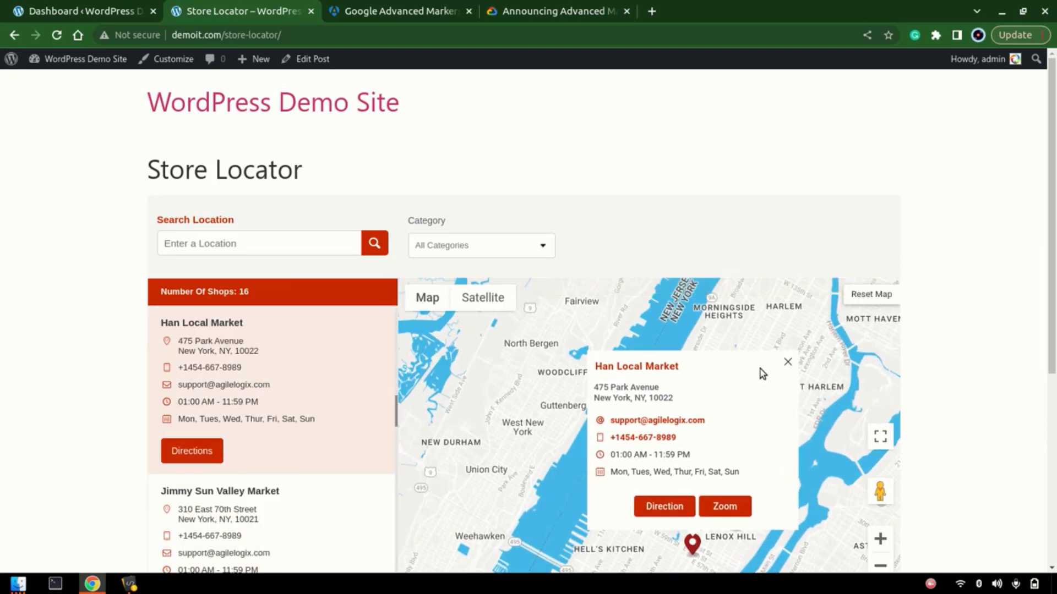
{"action": "left_click", "coordinate": [787, 362]}
{"action": "scroll", "coordinate": [661, 256], "scroll_direction": "down", "scroll_amount": 3}
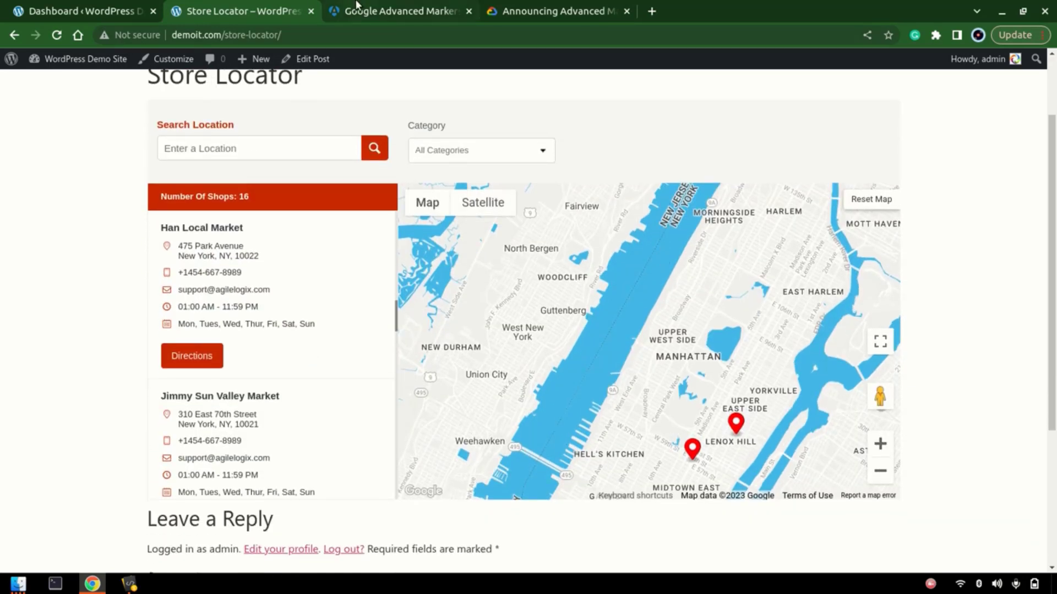
- Read in the plugin's Google Advanced Markers guide how to enable the markers in ASL Settings
{"action": "left_click", "coordinate": [357, 9]}
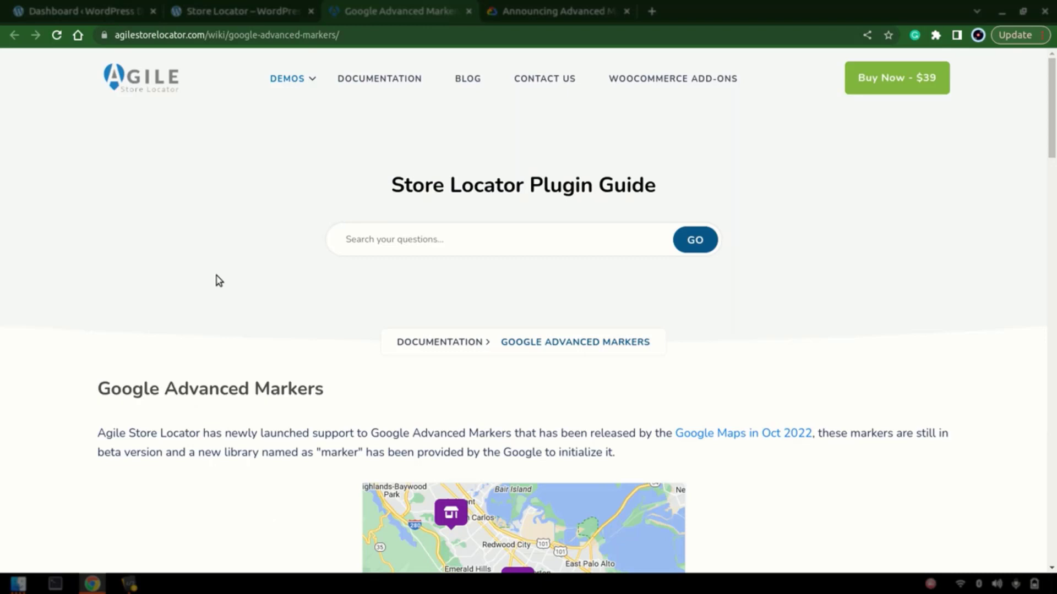
{"action": "scroll", "coordinate": [269, 335], "scroll_direction": "down", "scroll_amount": 7}
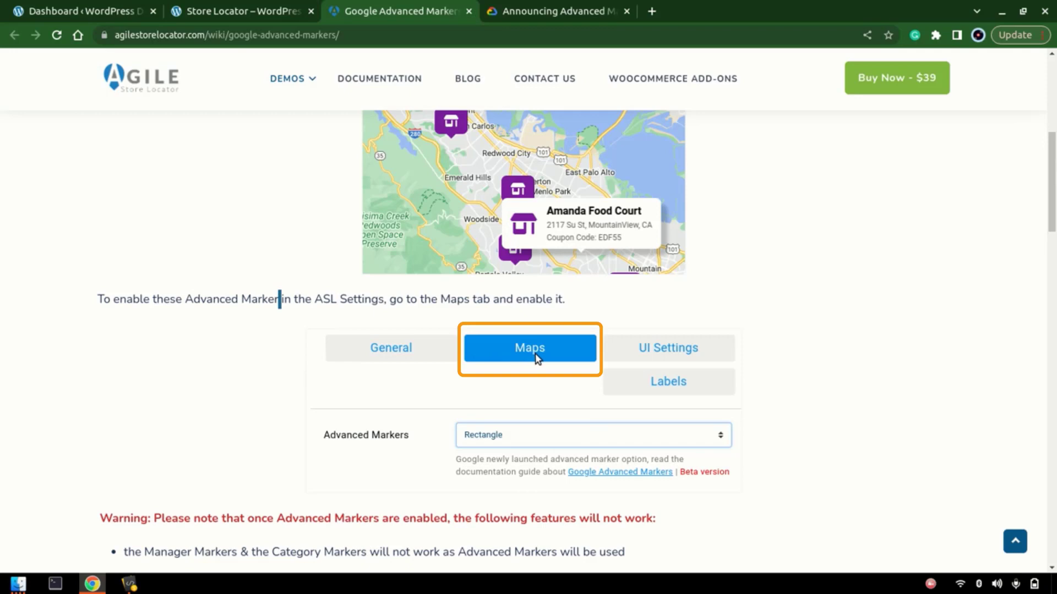
{"action": "left_click_drag", "start_coordinate": [315, 299], "coordinate": [385, 299]}
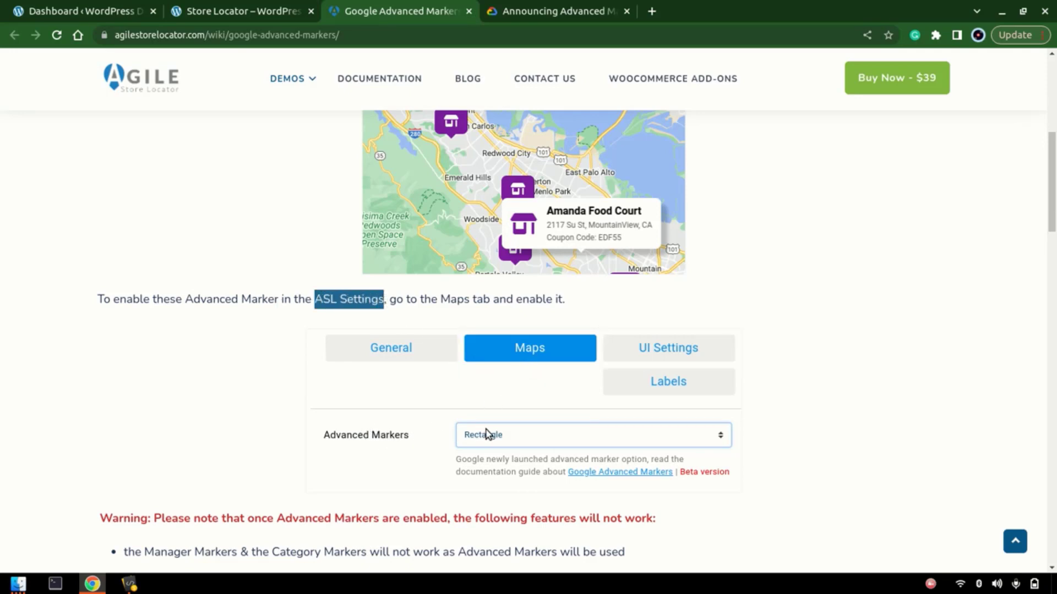
- Open the Maps section of ASL Settings in the WordPress admin and find the Advanced Markers option
{"action": "left_click", "coordinate": [239, 8]}
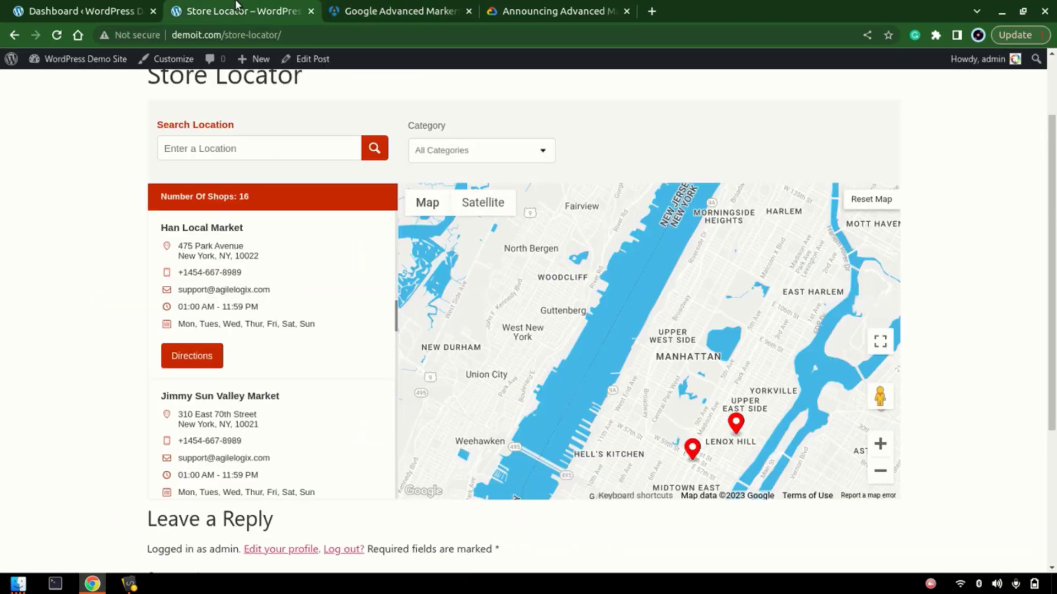
{"action": "left_click", "coordinate": [137, 9]}
{"action": "scroll", "coordinate": [218, 265], "scroll_direction": "down", "scroll_amount": 3}
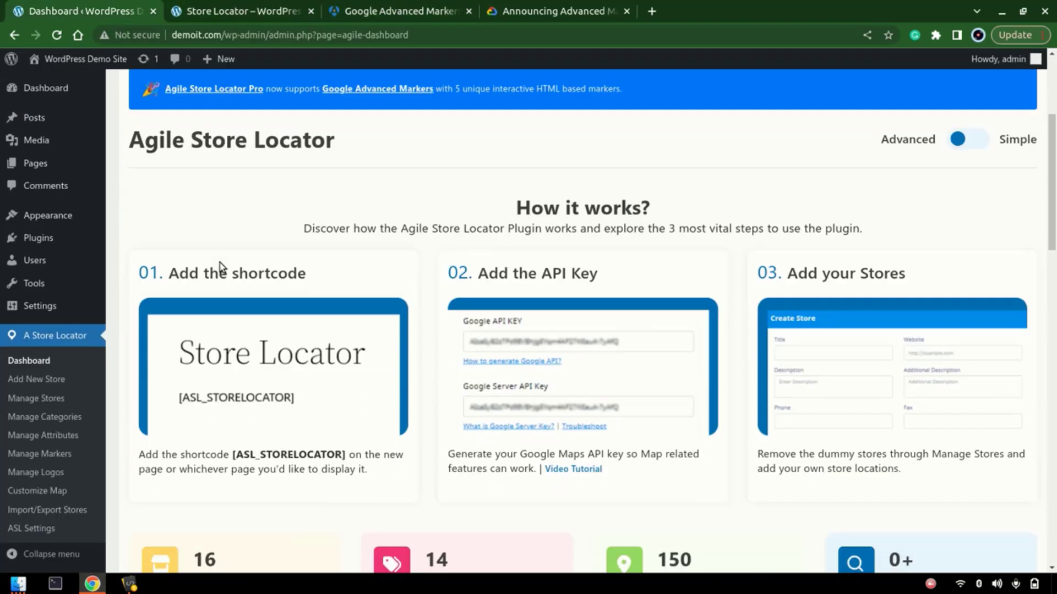
{"action": "left_click", "coordinate": [32, 529]}
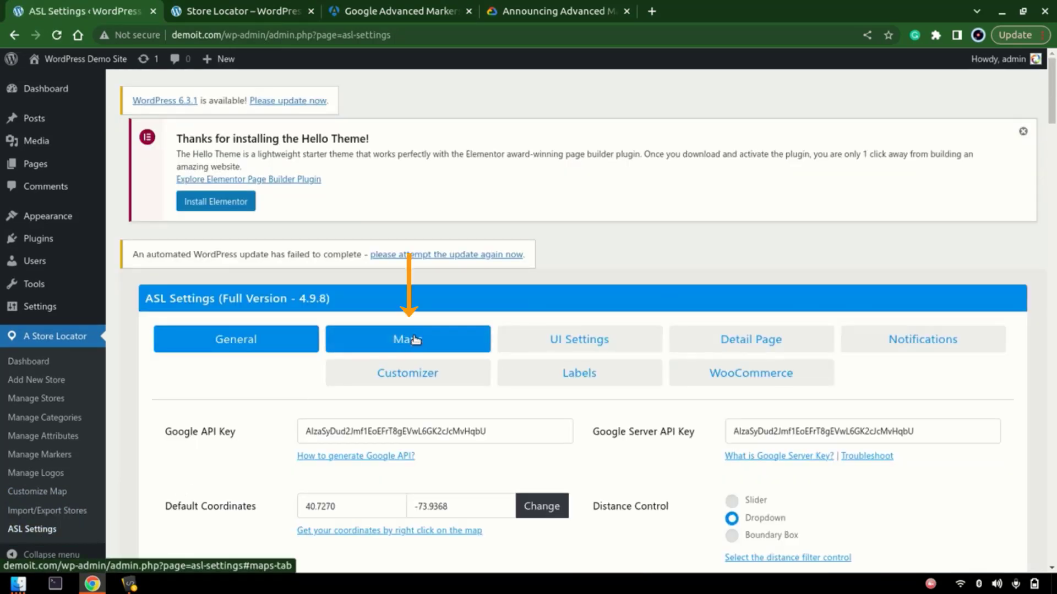
{"action": "left_click", "coordinate": [415, 340]}
{"action": "scroll", "coordinate": [441, 345], "scroll_direction": "down", "scroll_amount": 8}
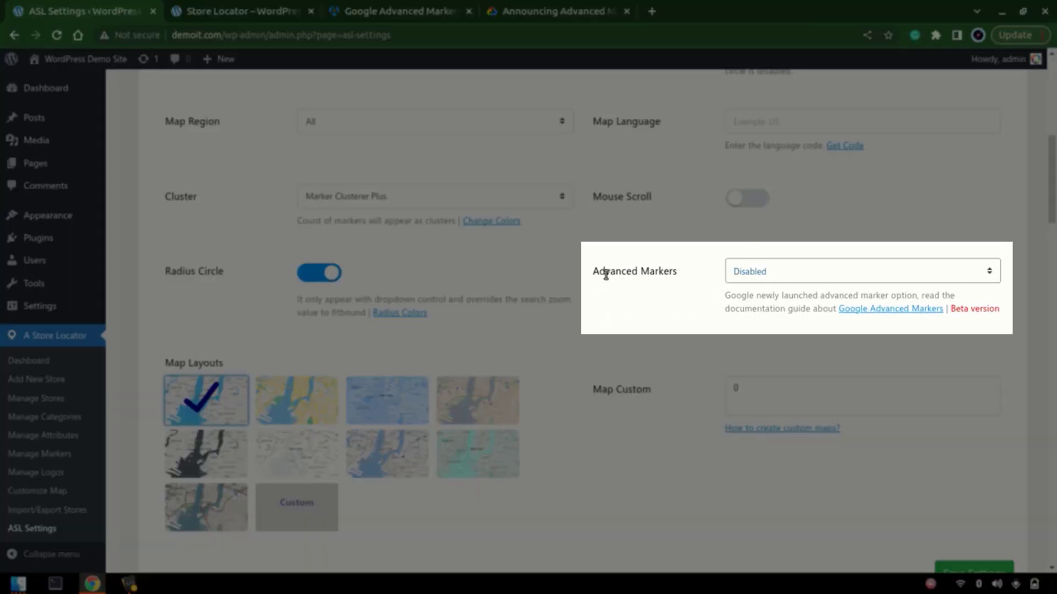
- Set Advanced Markers to Circle and save the settings
{"action": "left_click_drag", "start_coordinate": [600, 271], "coordinate": [658, 272]}
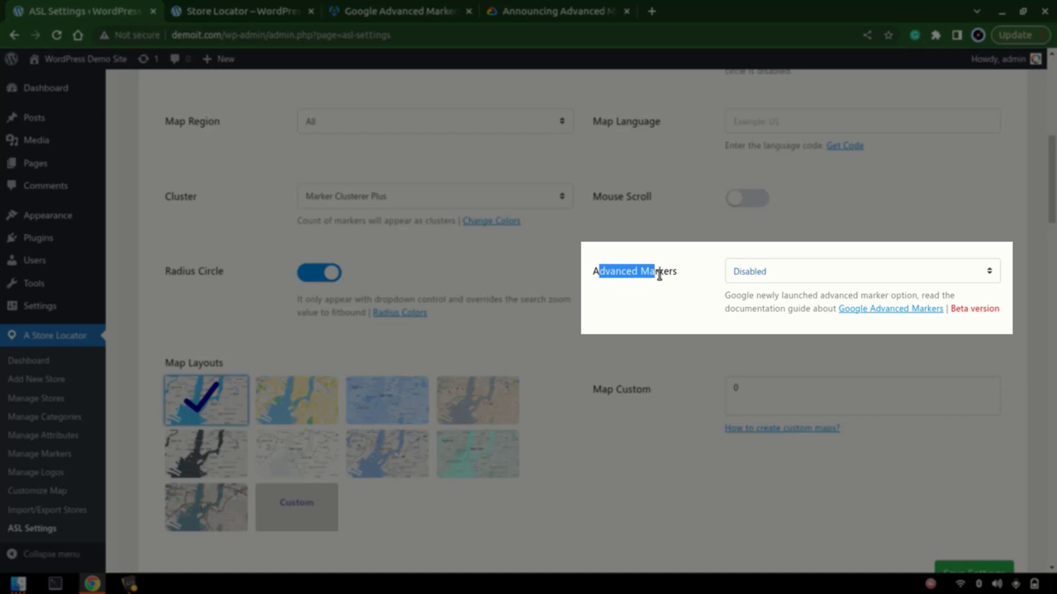
{"action": "left_click", "coordinate": [760, 280]}
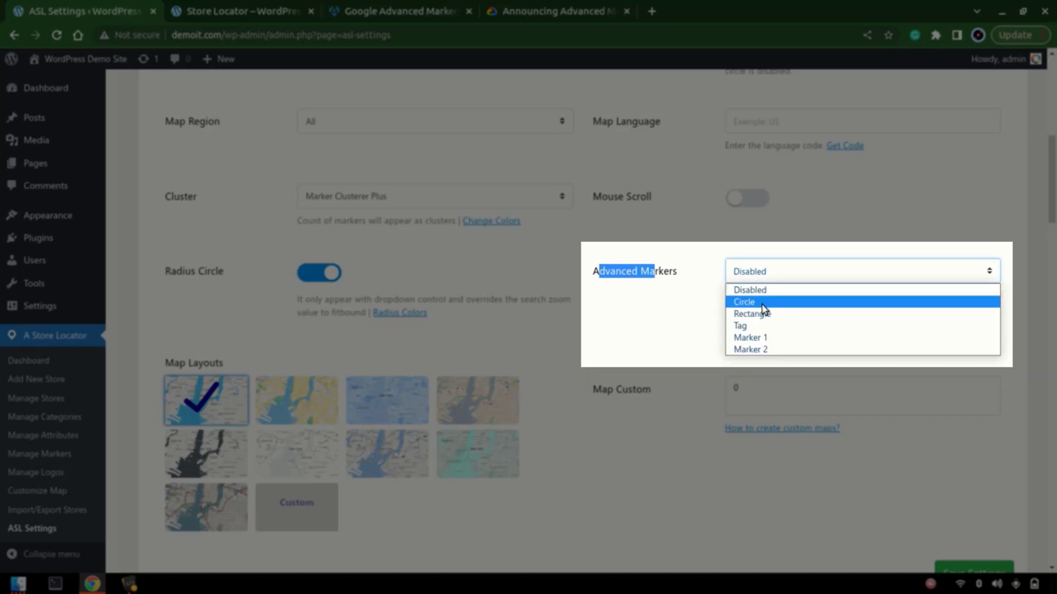
{"action": "left_click", "coordinate": [797, 304]}
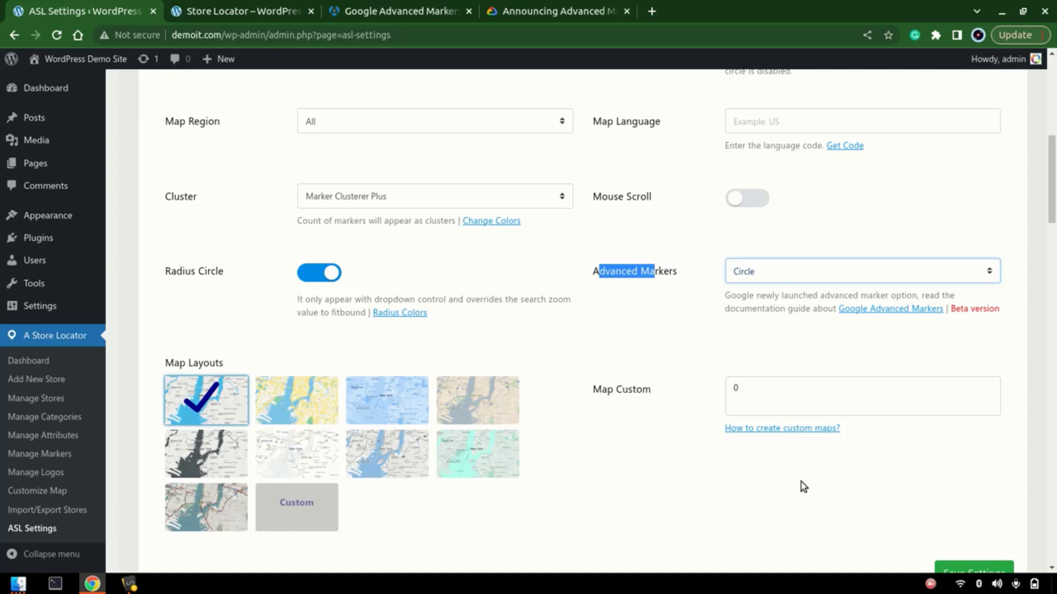
{"action": "scroll", "coordinate": [802, 487], "scroll_direction": "down", "scroll_amount": 3}
{"action": "left_click", "coordinate": [952, 410]}
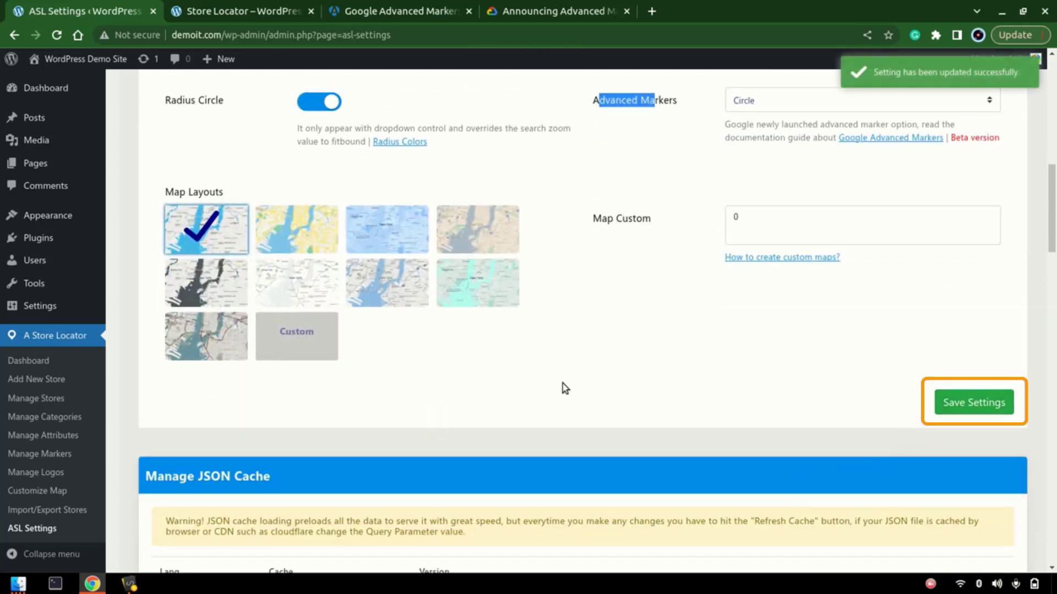
- Reload the demo site's Store Locator page to apply the saved marker setting
{"action": "left_click", "coordinate": [243, 9]}
{"action": "left_click", "coordinate": [264, 34]}
{"action": "key", "text": "Return"}
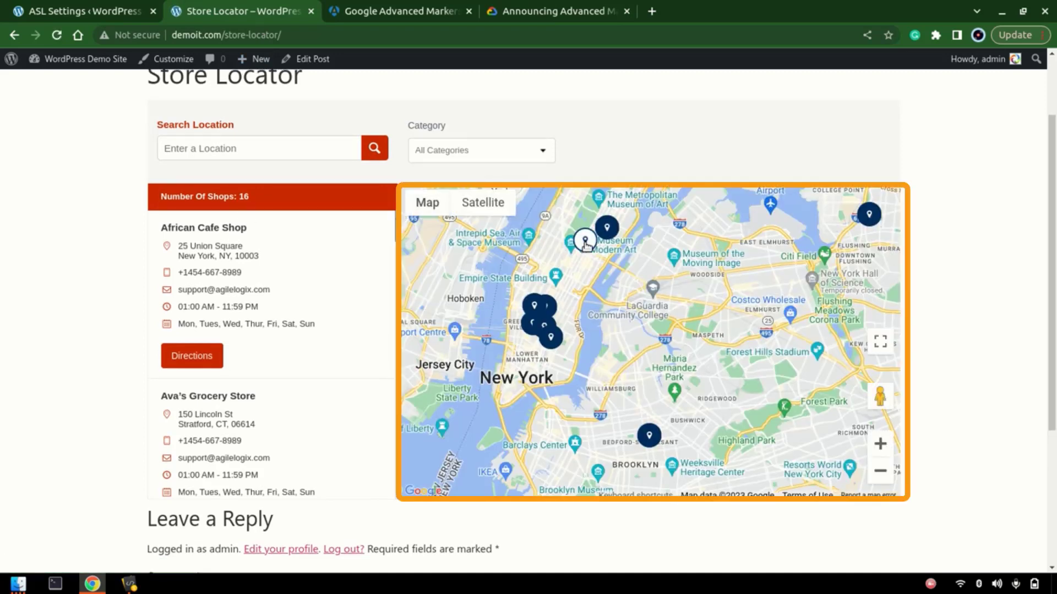
- Inspect the circle markers around Manhattan up close, opening and closing the Empire State Building's info window
{"action": "left_click_drag", "start_coordinate": [593, 241], "coordinate": [637, 281]}
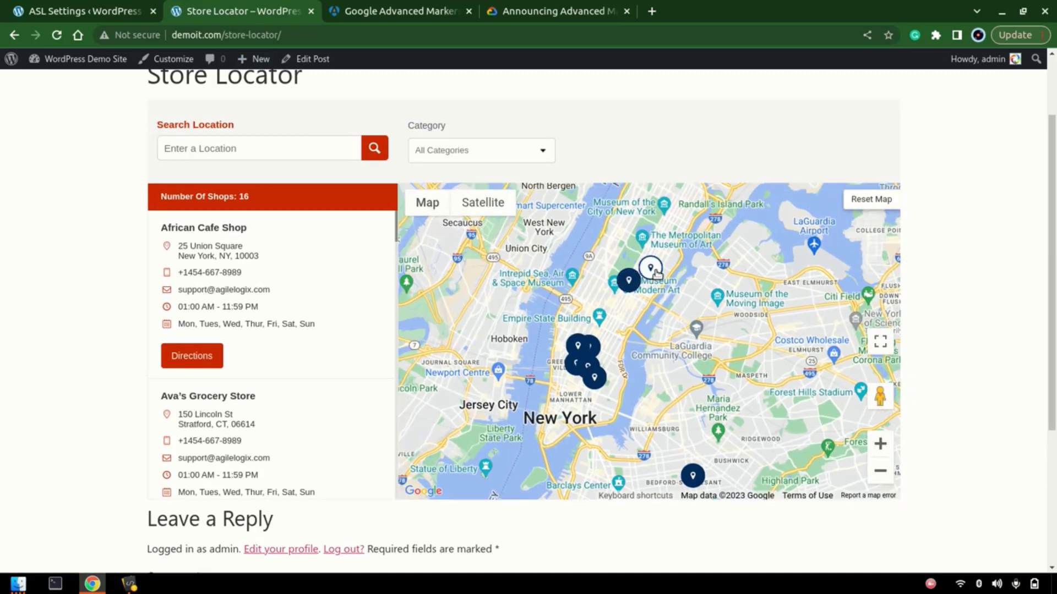
{"action": "mouse_move", "coordinate": [627, 291]}
{"action": "scroll", "coordinate": [588, 317], "scroll_direction": "up", "scroll_amount": 2}
{"action": "left_click", "coordinate": [611, 328]}
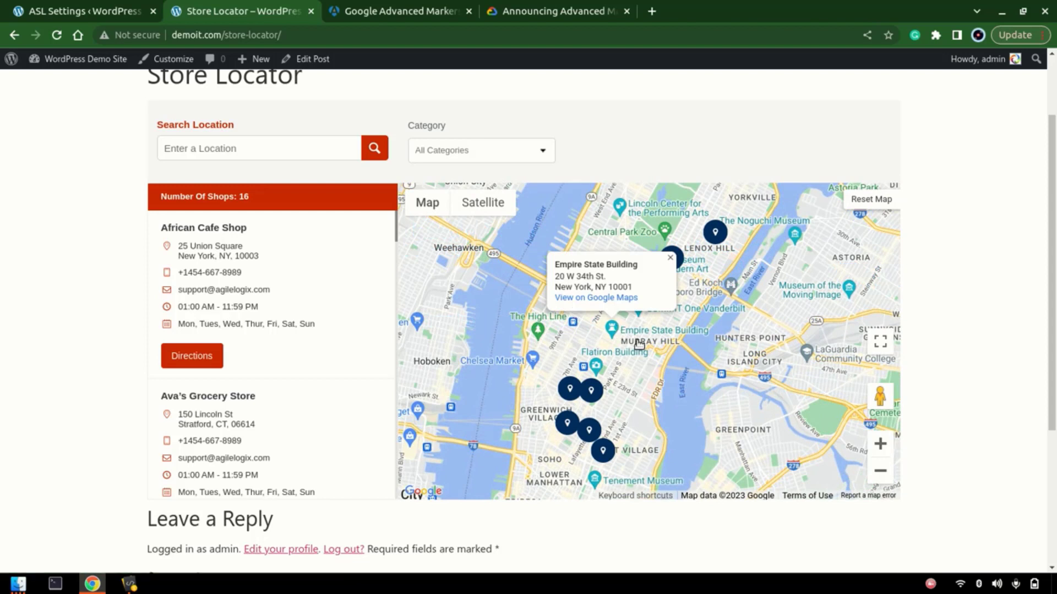
{"action": "left_click", "coordinate": [670, 259]}
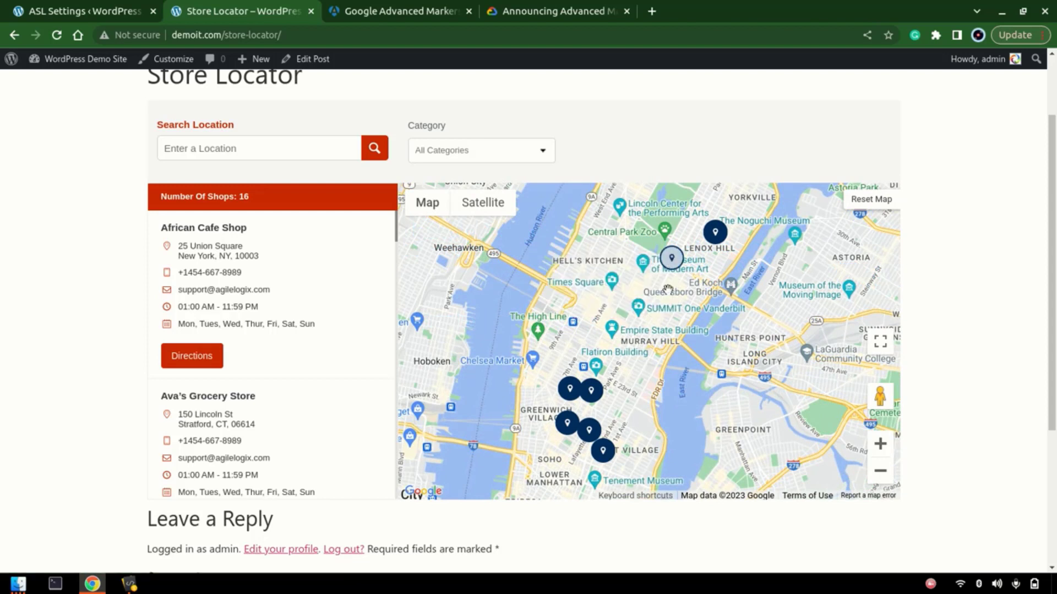
{"action": "left_click_drag", "start_coordinate": [609, 355], "coordinate": [567, 319]}
- Read the guide's sections on customizing the Advanced Markers' content and changing the marker color
{"action": "left_click", "coordinate": [396, 11]}
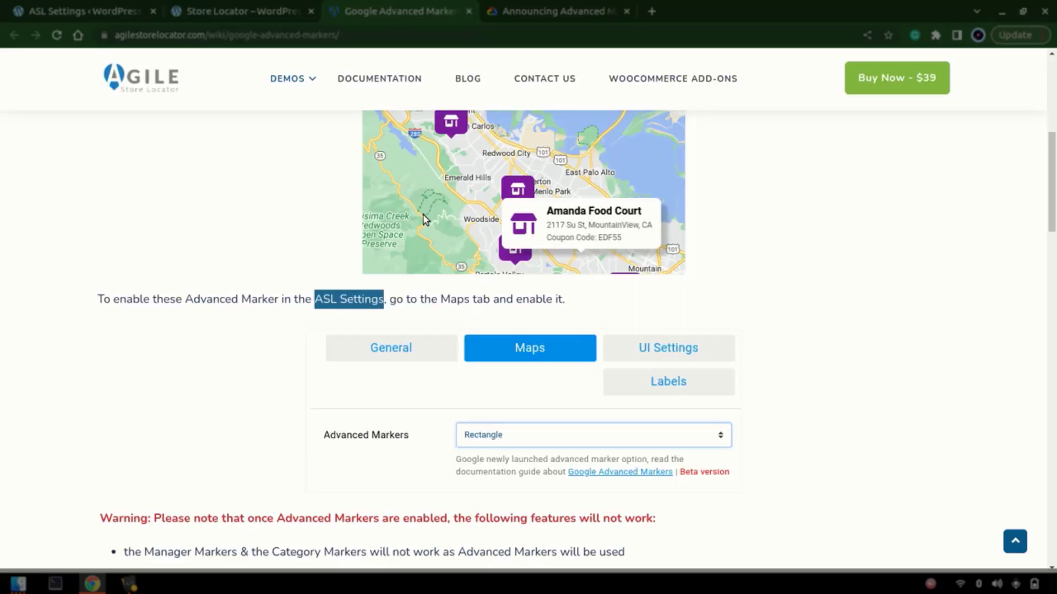
{"action": "scroll", "coordinate": [424, 219], "scroll_direction": "down", "scroll_amount": 7}
{"action": "scroll", "coordinate": [268, 360], "scroll_direction": "down", "scroll_amount": 1}
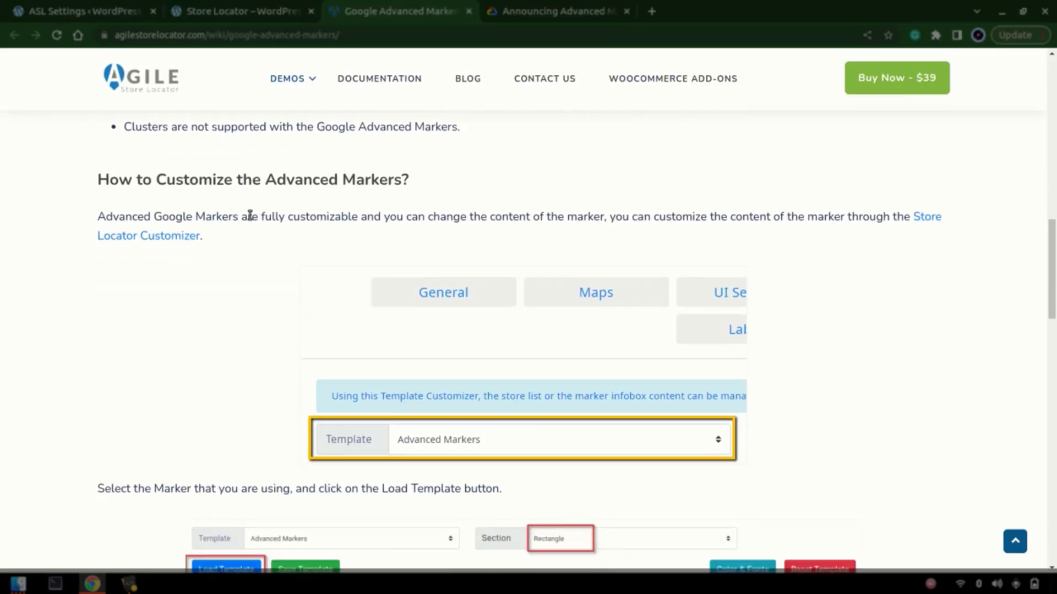
{"action": "left_click_drag", "start_coordinate": [168, 186], "coordinate": [409, 182]}
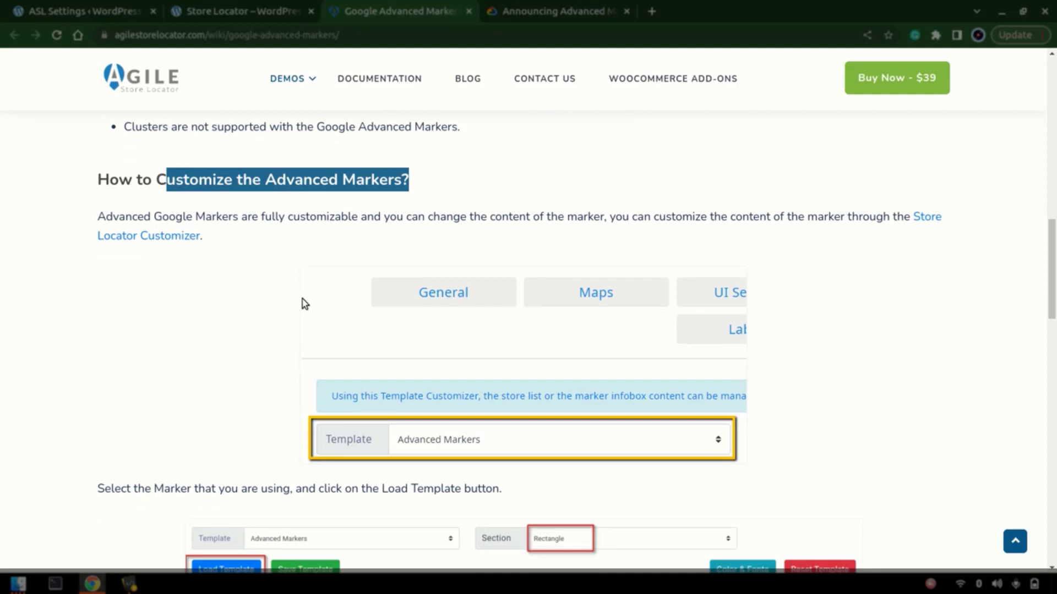
{"action": "scroll", "coordinate": [304, 305], "scroll_direction": "down", "scroll_amount": 9}
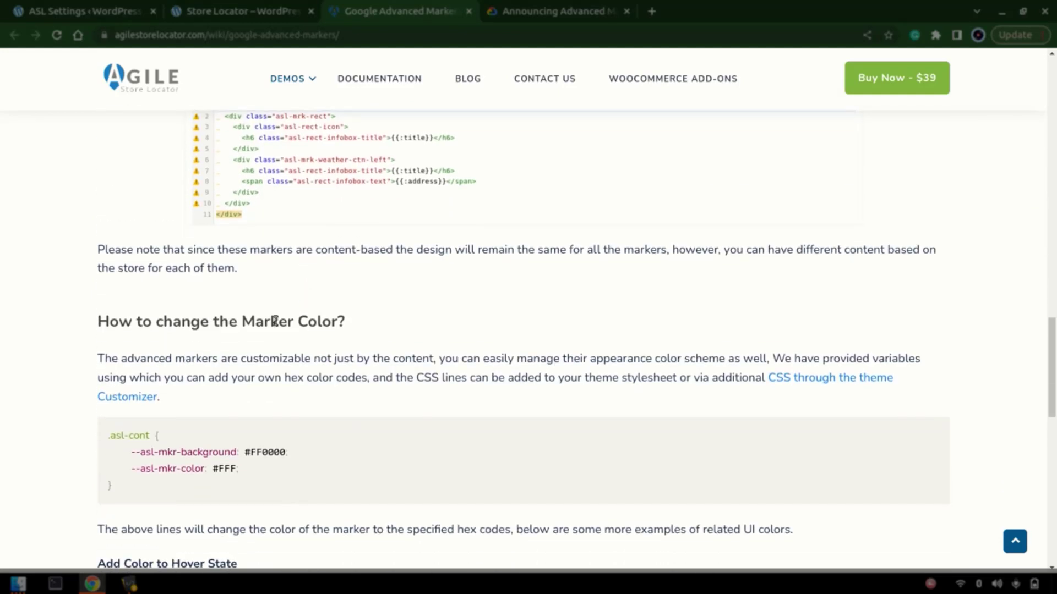
- Copy the guide's .asl-cont CSS rule that sets the marker background and marker color
{"action": "left_click_drag", "start_coordinate": [242, 324], "coordinate": [338, 324]}
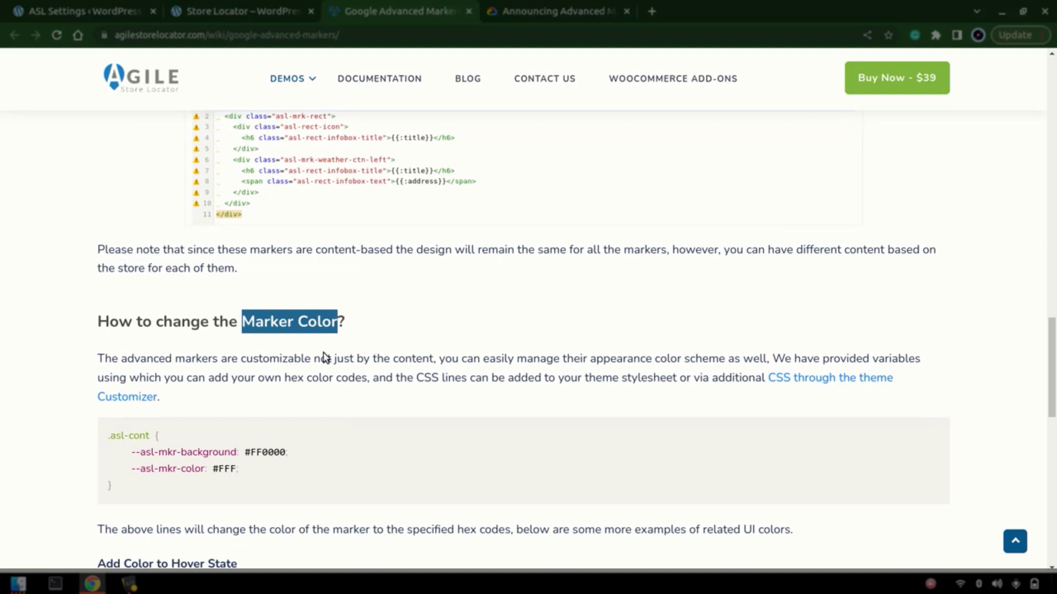
{"action": "scroll", "coordinate": [320, 364], "scroll_direction": "down", "scroll_amount": 1}
{"action": "left_click", "coordinate": [107, 367]}
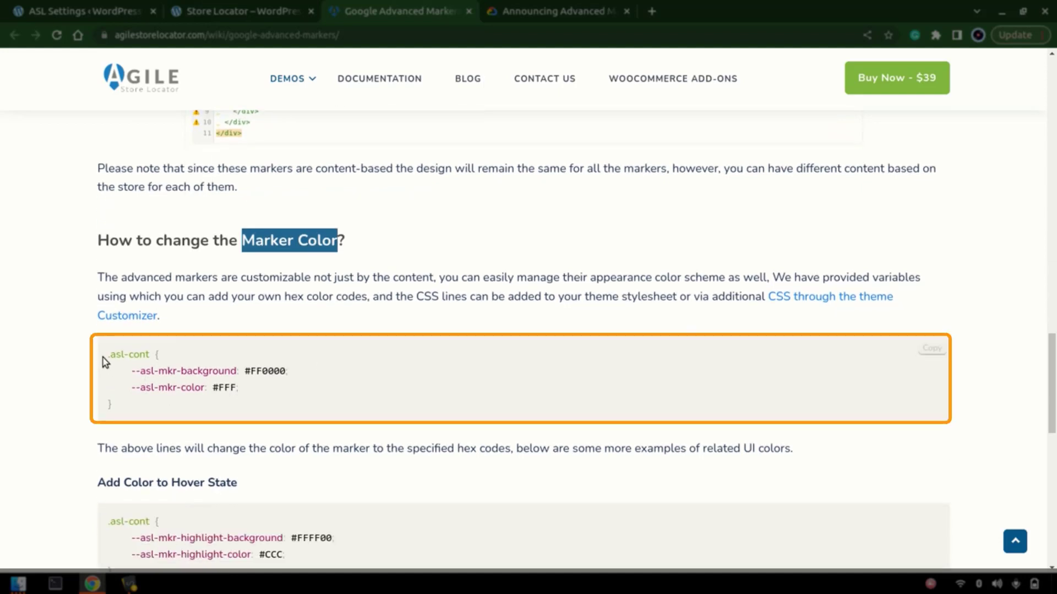
{"action": "double_click", "coordinate": [192, 368]}
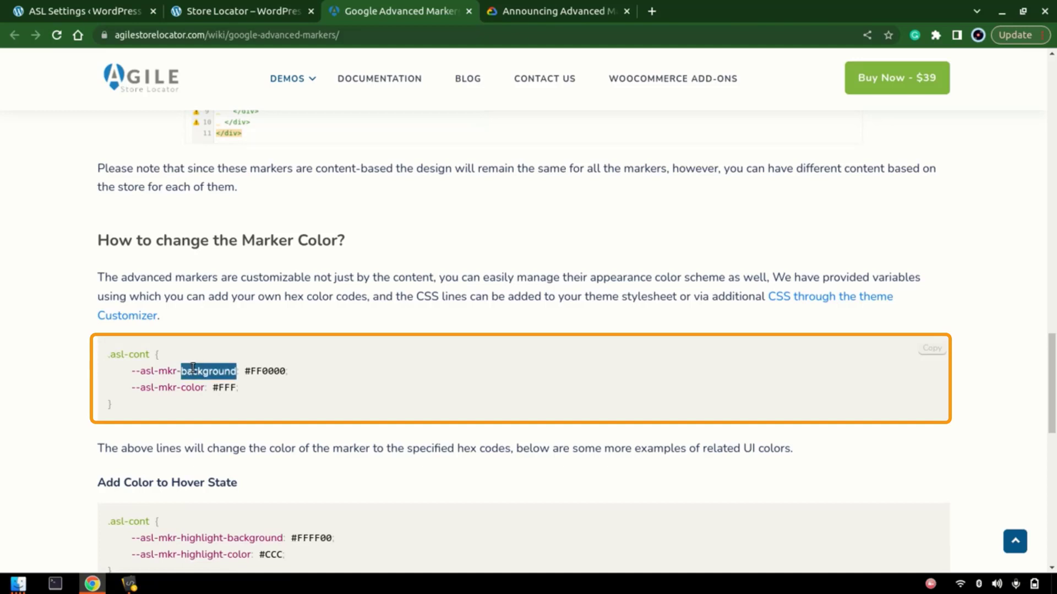
{"action": "left_click", "coordinate": [177, 388]}
{"action": "left_click_drag", "start_coordinate": [113, 408], "coordinate": [107, 364]}
{"action": "key", "text": "ctrl+c"}
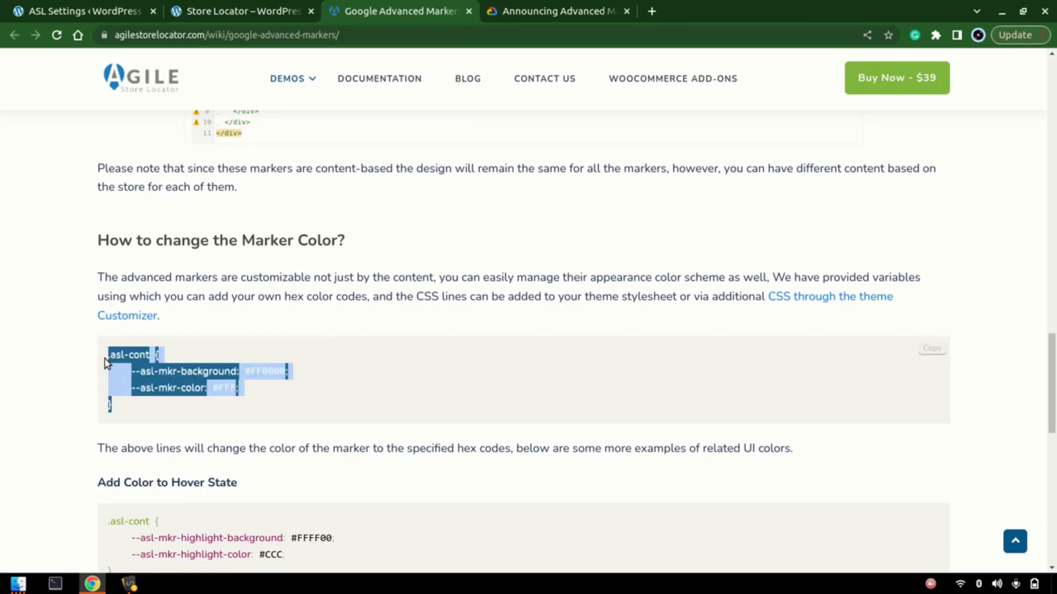
{"action": "left_click", "coordinate": [193, 363]}
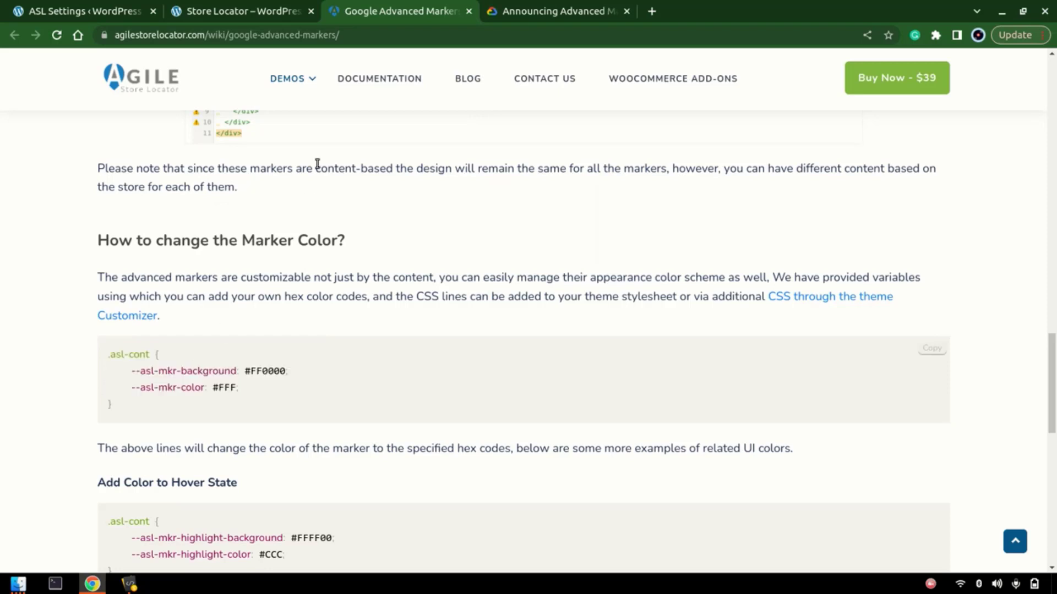
- Switch to the WordPress admin and open the theme customizer's Additional CSS section
{"action": "left_click", "coordinate": [117, 10]}
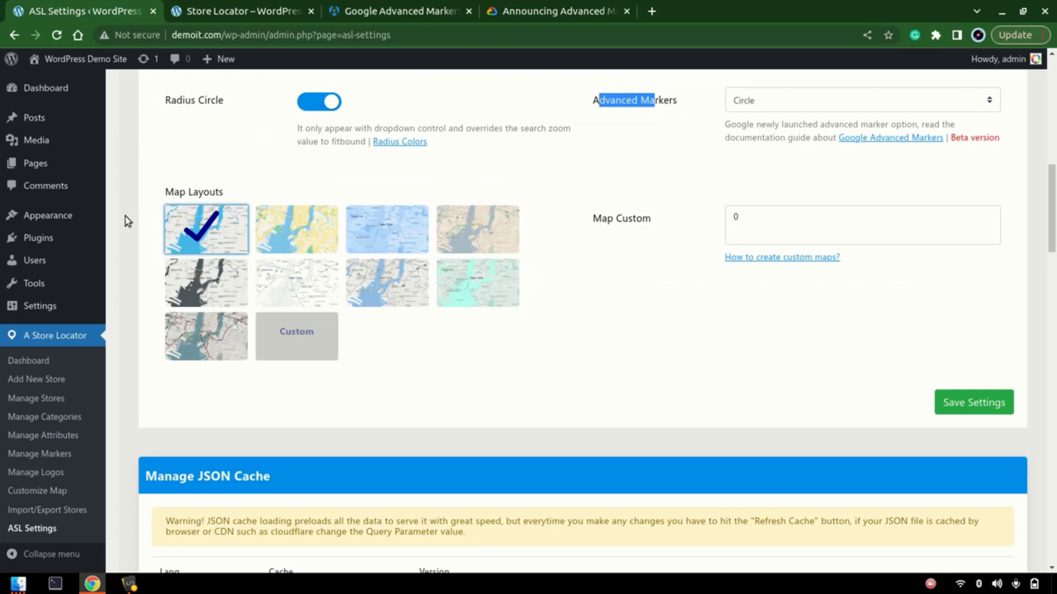
{"action": "scroll", "coordinate": [127, 222], "scroll_direction": "up", "scroll_amount": 2}
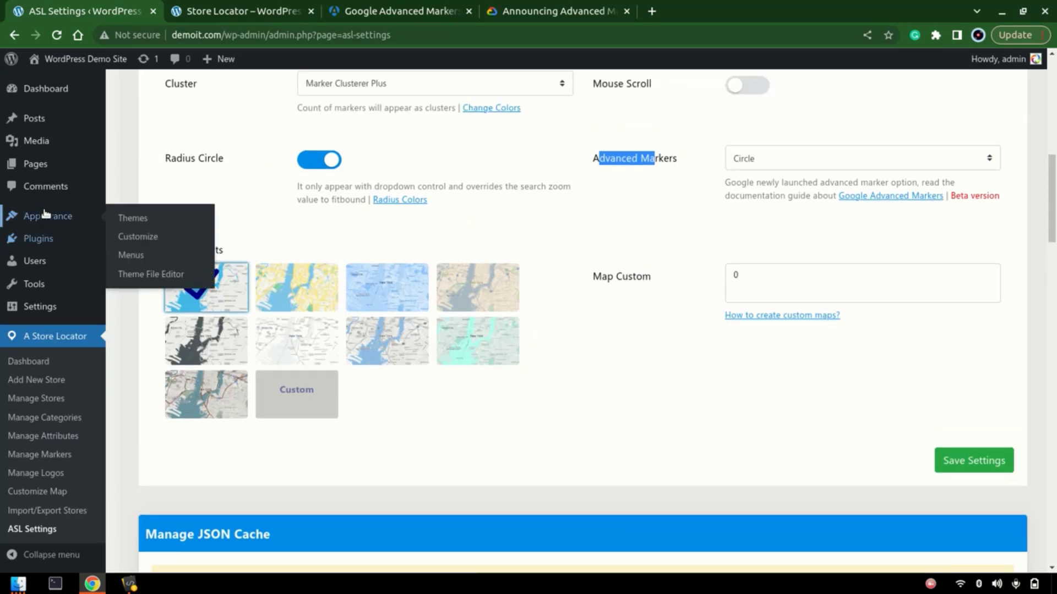
{"action": "scroll", "coordinate": [62, 337], "scroll_direction": "down", "scroll_amount": 4}
{"action": "scroll", "coordinate": [62, 337], "scroll_direction": "up", "scroll_amount": 3}
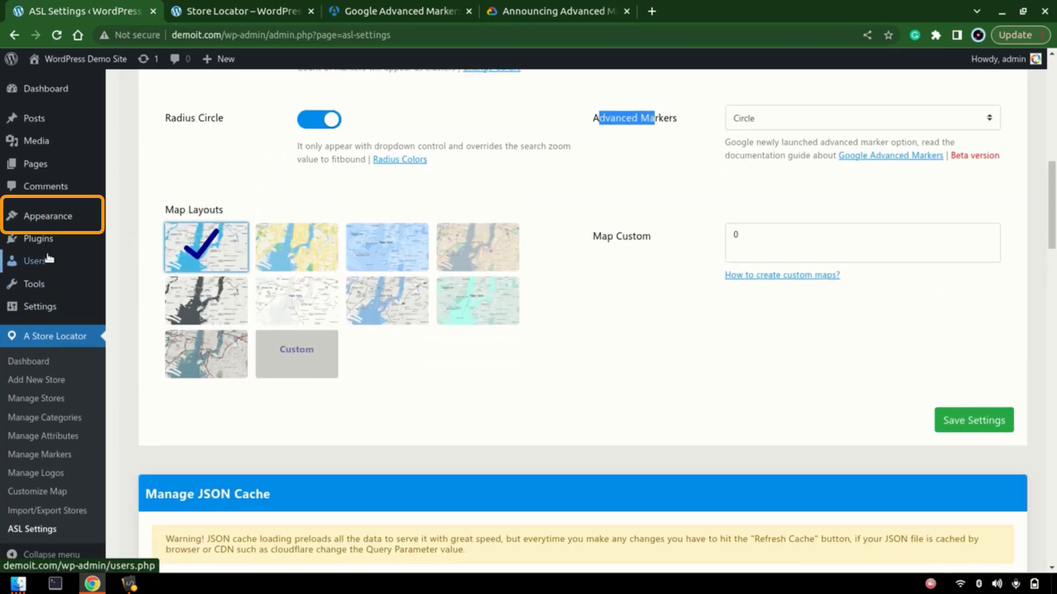
{"action": "mouse_move", "coordinate": [56, 218]}
{"action": "left_click", "coordinate": [136, 237]}
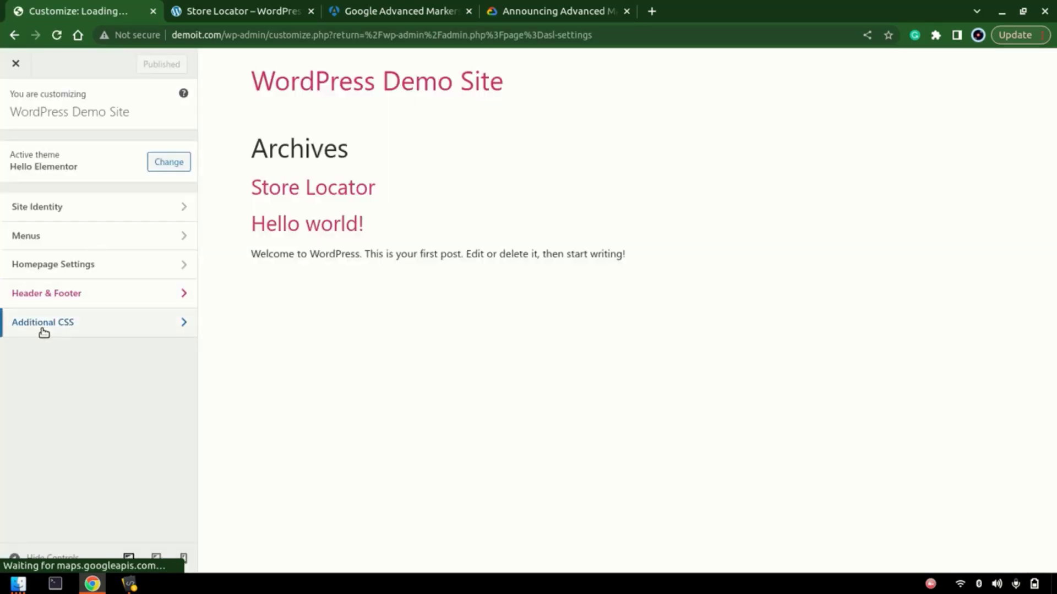
{"action": "left_click", "coordinate": [43, 329]}
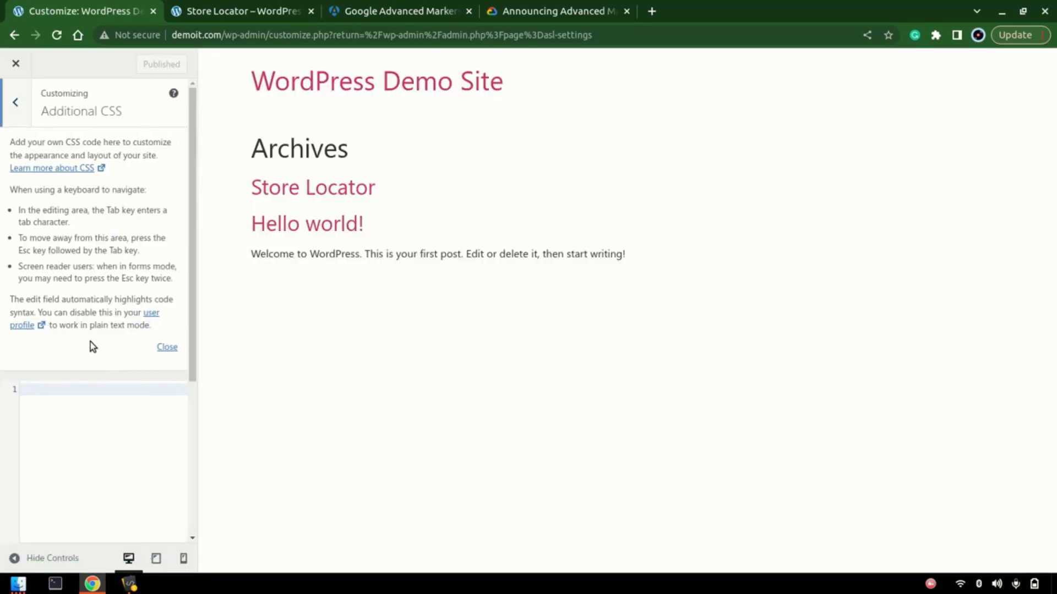
- Paste the .asl-cont rule with marker background #FF0000 and marker color #FFF into the Additional CSS, and publish it
{"action": "left_click", "coordinate": [113, 408]}
{"action": "key", "text": "ctrl+v"}
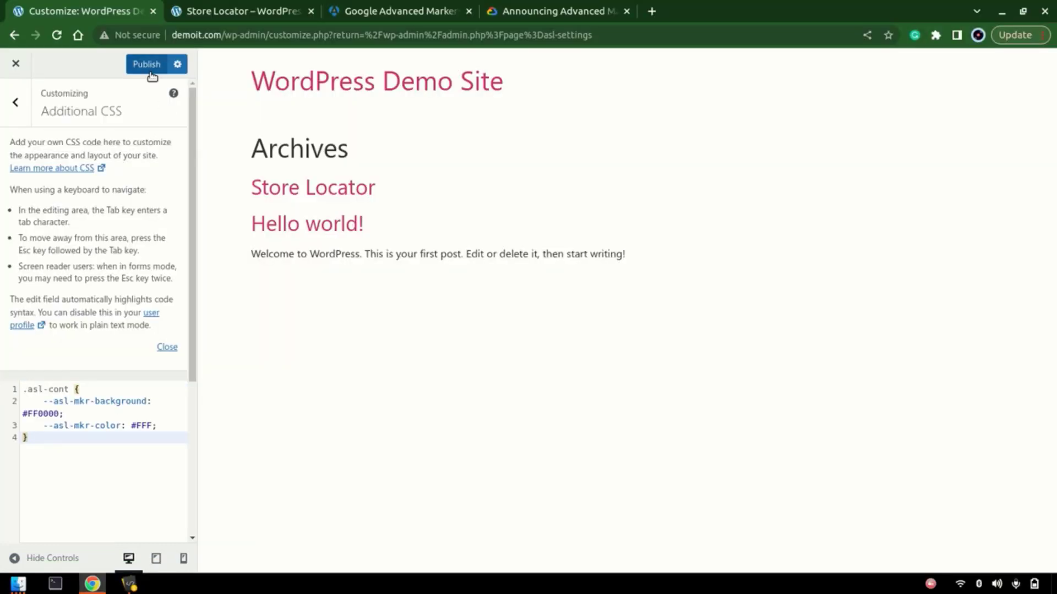
{"action": "left_click", "coordinate": [147, 64]}
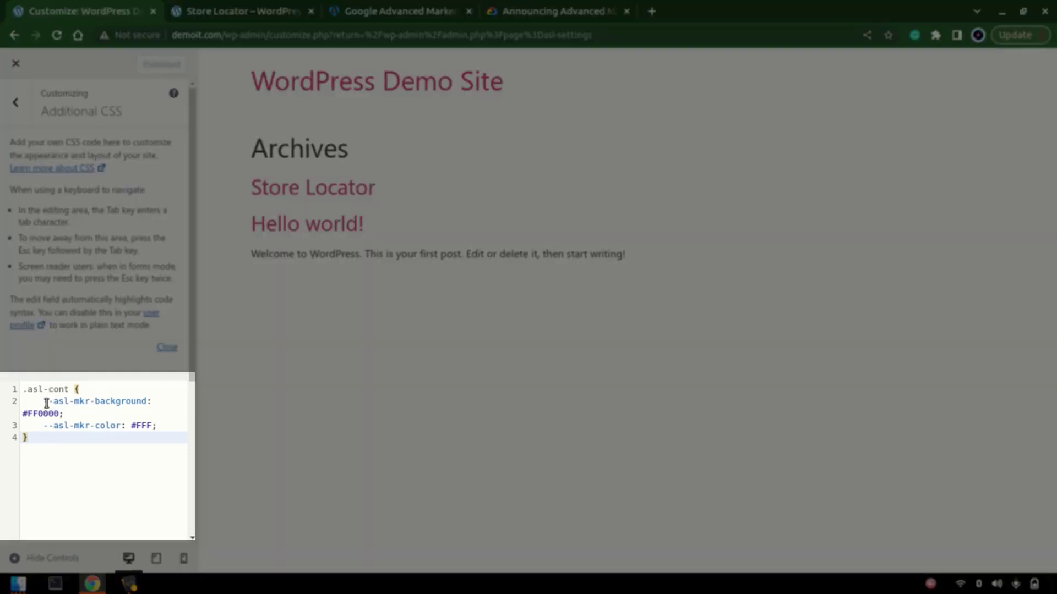
{"action": "left_click_drag", "start_coordinate": [32, 414], "coordinate": [61, 417]}
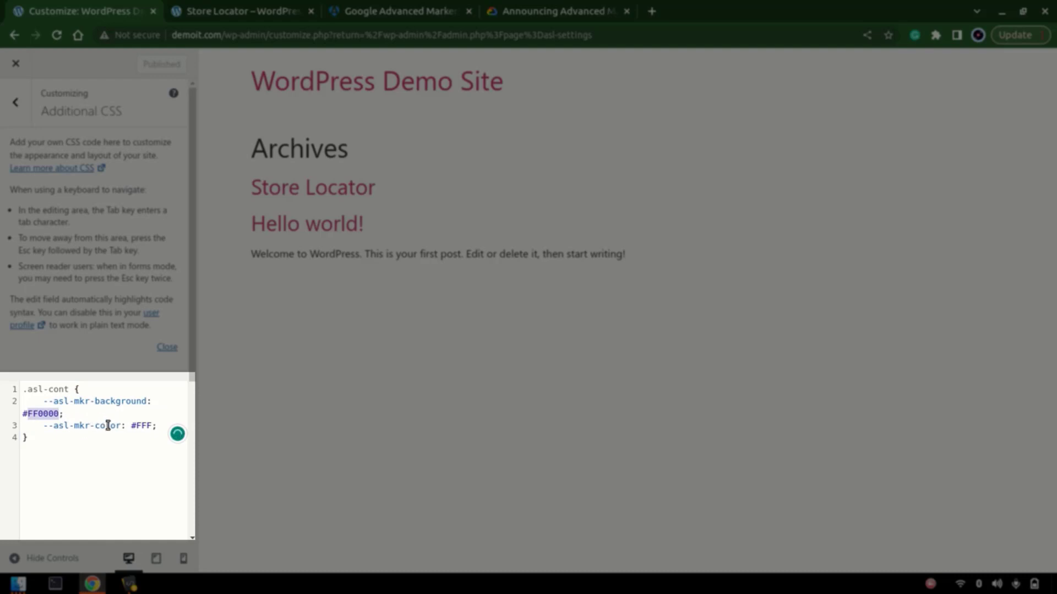
{"action": "double_click", "coordinate": [145, 427]}
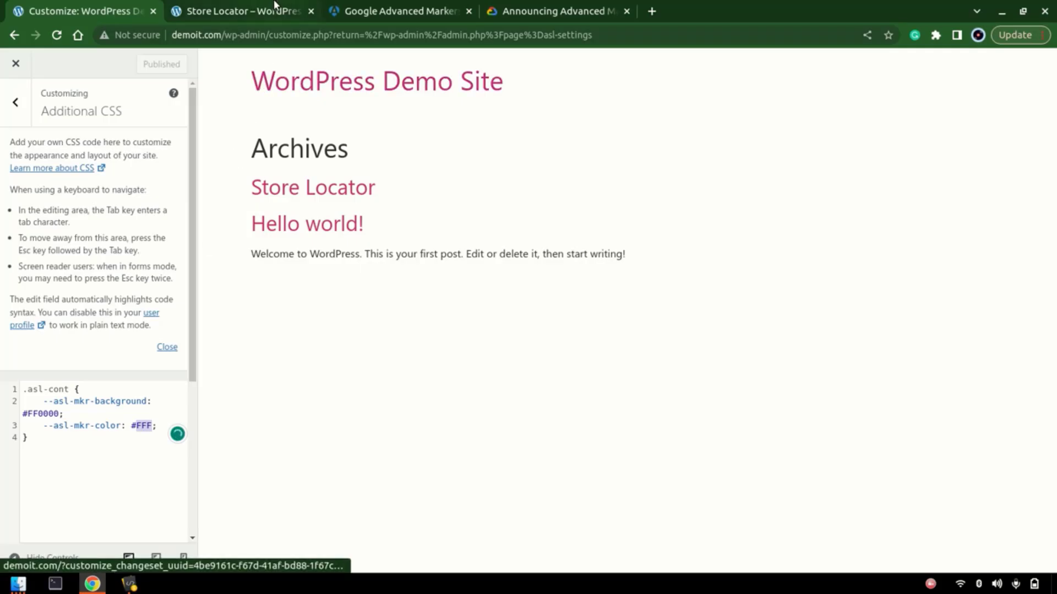
- Reload the Store Locator page and inspect the color of the circle markers on the map
{"action": "left_click", "coordinate": [276, 10]}
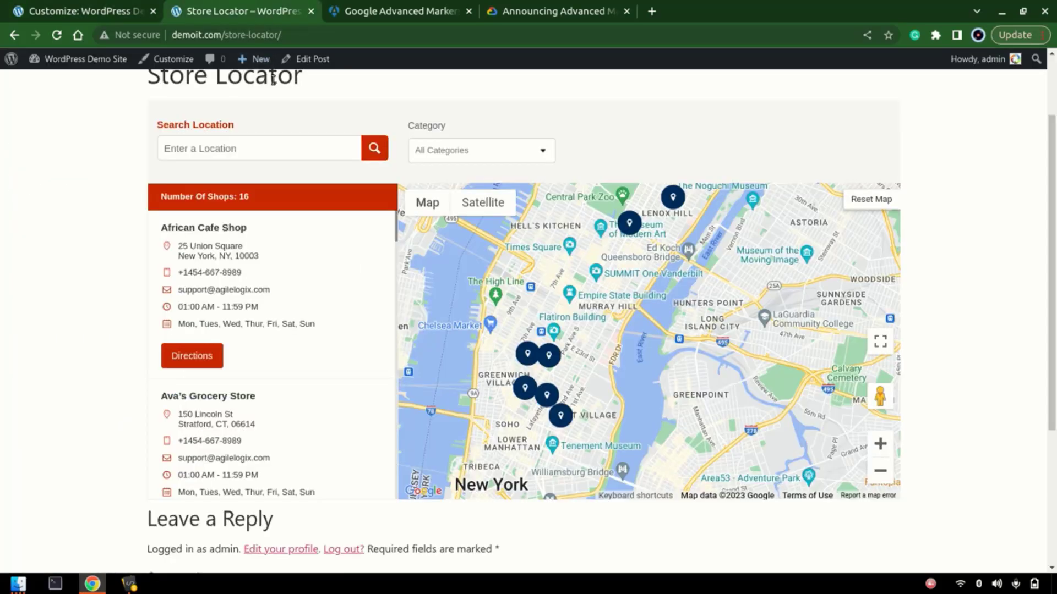
{"action": "left_click", "coordinate": [248, 35]}
{"action": "key", "text": "Return"}
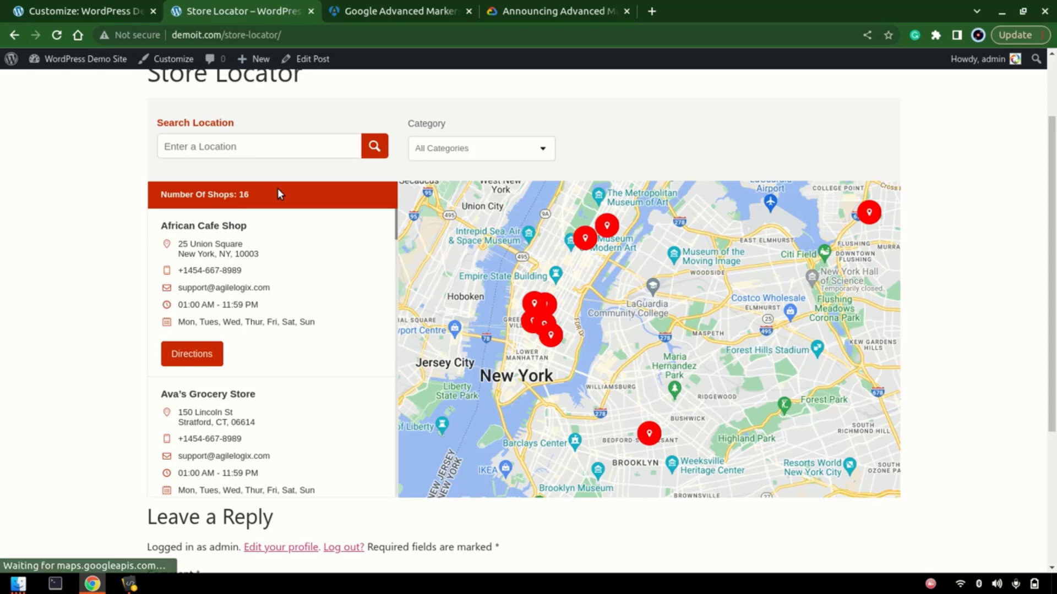
{"action": "left_click", "coordinate": [586, 241]}
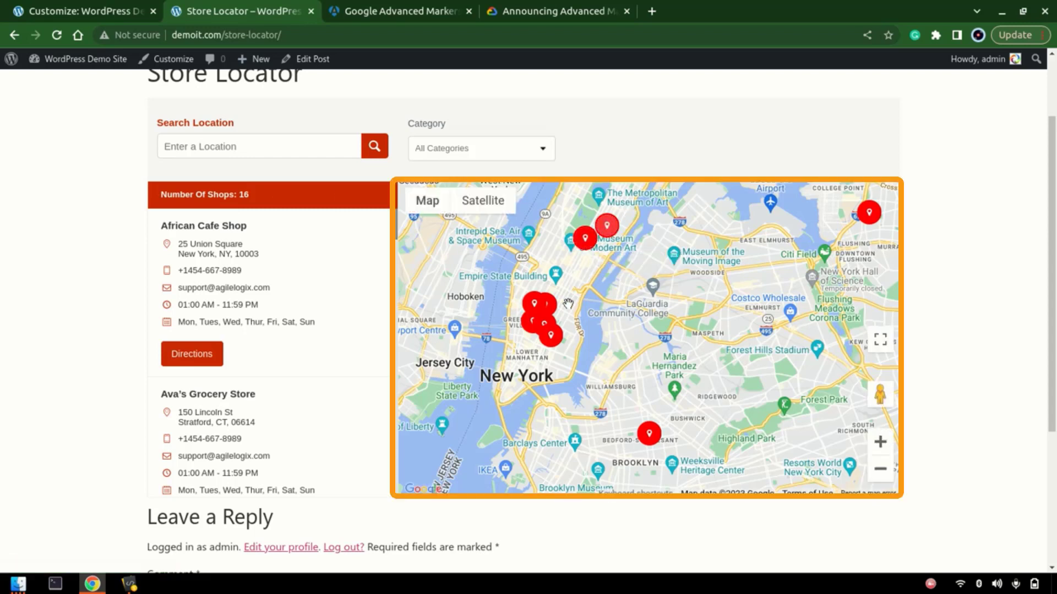
{"action": "left_click_drag", "start_coordinate": [585, 241], "coordinate": [656, 289]}
{"action": "mouse_move", "coordinate": [417, 215]}
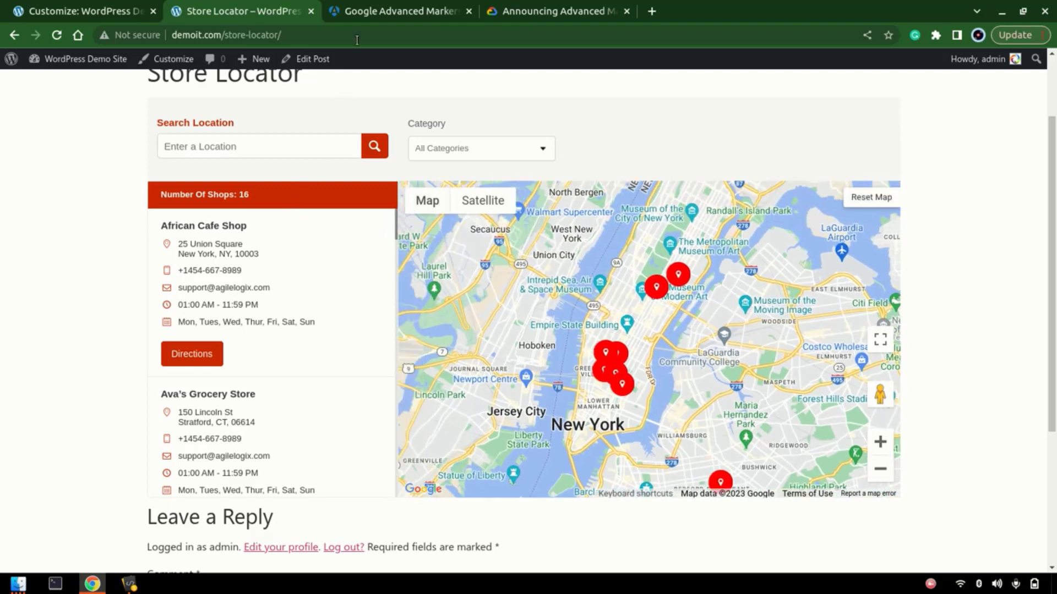
- Copy the highlight background and highlight color variables from the guide's Add Color to Hover State section
{"action": "left_click", "coordinate": [397, 11]}
{"action": "scroll", "coordinate": [256, 377], "scroll_direction": "down", "scroll_amount": 2}
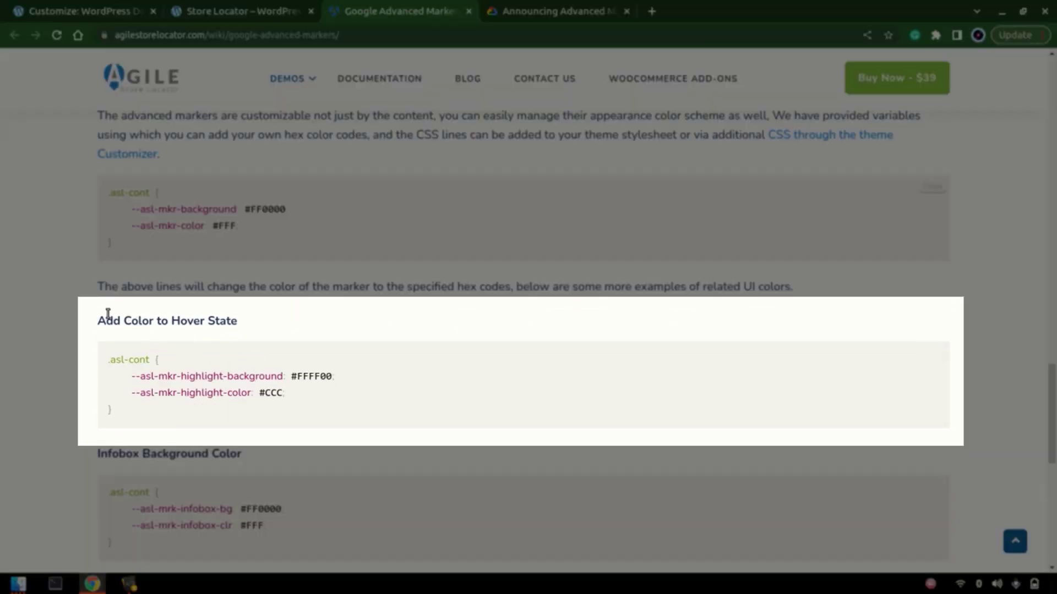
{"action": "left_click_drag", "start_coordinate": [98, 321], "coordinate": [234, 321]}
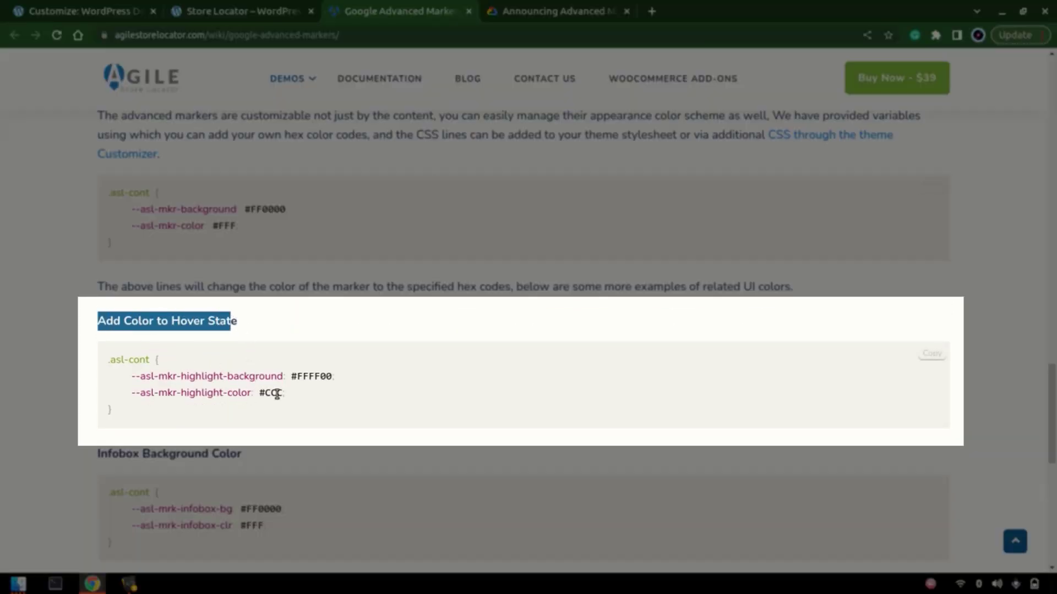
{"action": "left_click_drag", "start_coordinate": [295, 394], "coordinate": [120, 388]}
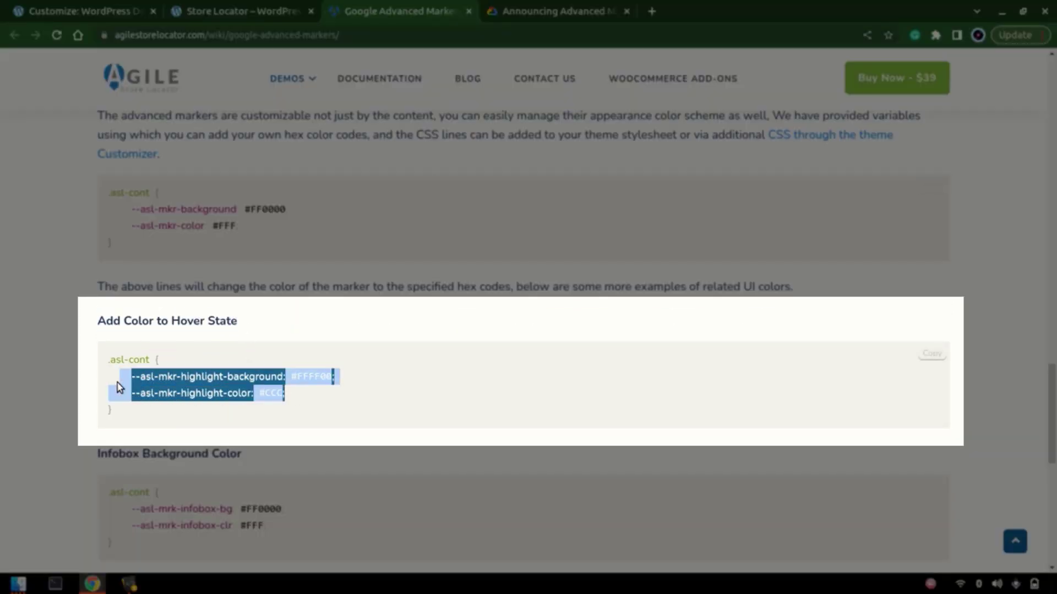
{"action": "left_click", "coordinate": [233, 373]}
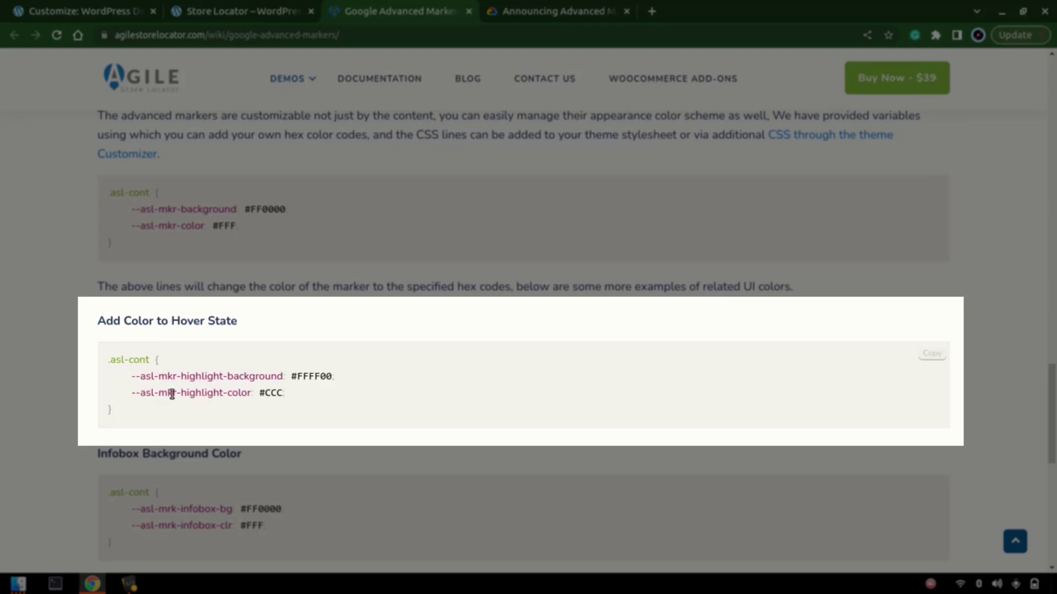
{"action": "left_click_drag", "start_coordinate": [295, 393], "coordinate": [116, 389]}
- Add --asl-mkr-highlight-background: #FFFF00 and --asl-mkr-highlight-color: #CCC to the .asl-cont rule in the Additional CSS, below the marker color
{"action": "left_click", "coordinate": [62, 4]}
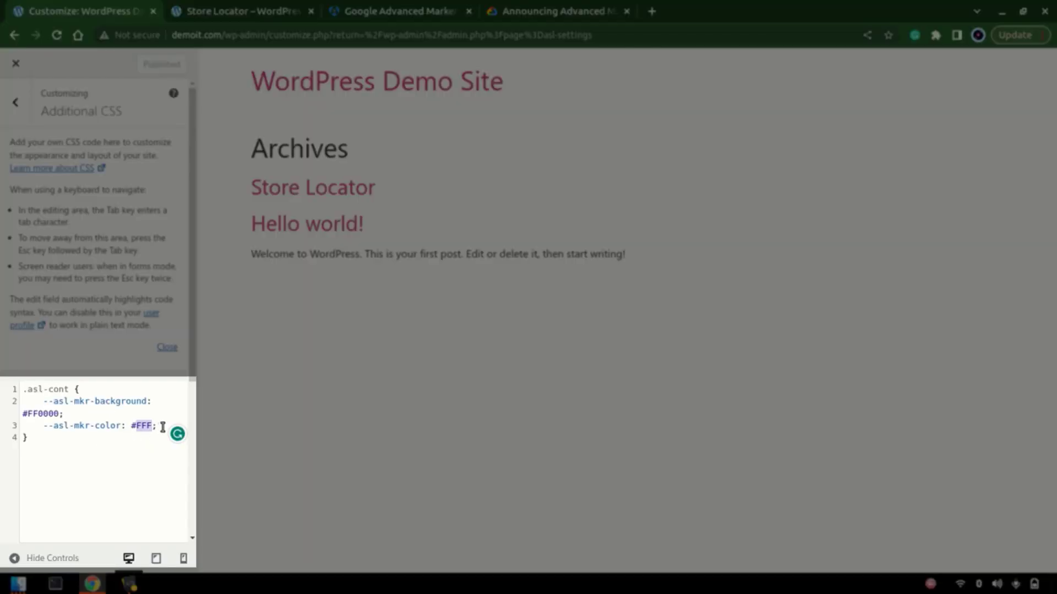
{"action": "left_click", "coordinate": [160, 426]}
{"action": "key", "text": "Return"}
{"action": "type", "text": "--asl-mkr-highlight-background: #FFFFFF; --asl-mkr-highlight-color: #CCC;"}
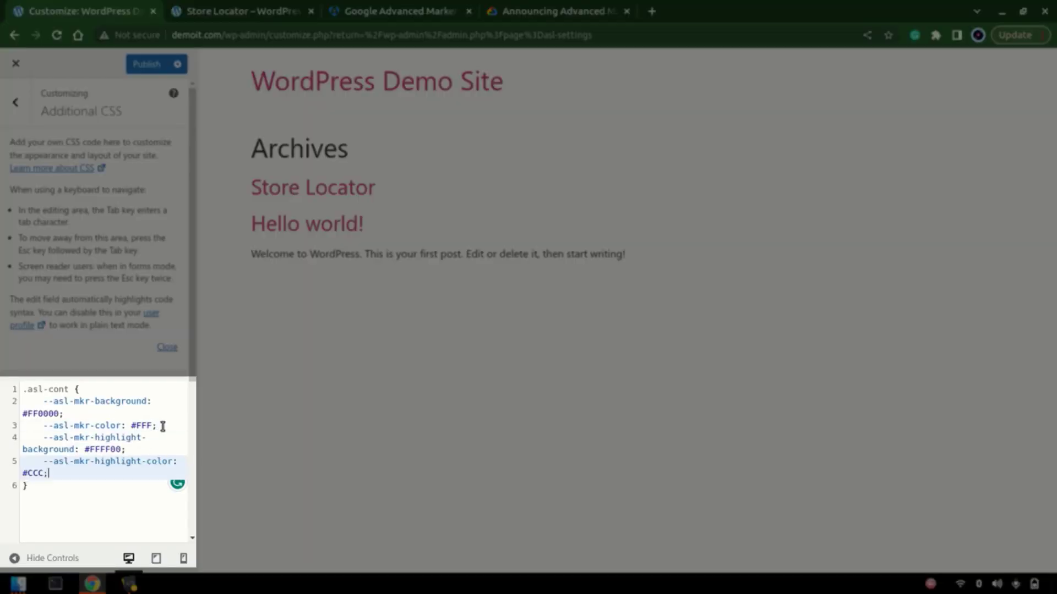
- Publish the hover-state CSS and reload the Store Locator page to check the markers' hover colors
{"action": "left_click", "coordinate": [146, 65]}
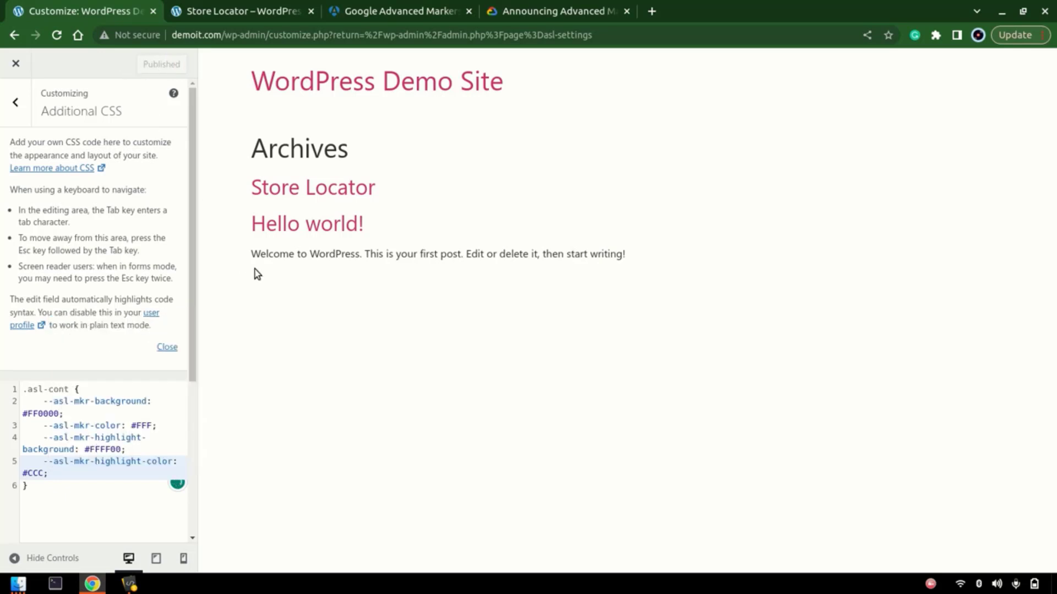
{"action": "left_click", "coordinate": [258, 7]}
{"action": "key", "text": "F5"}
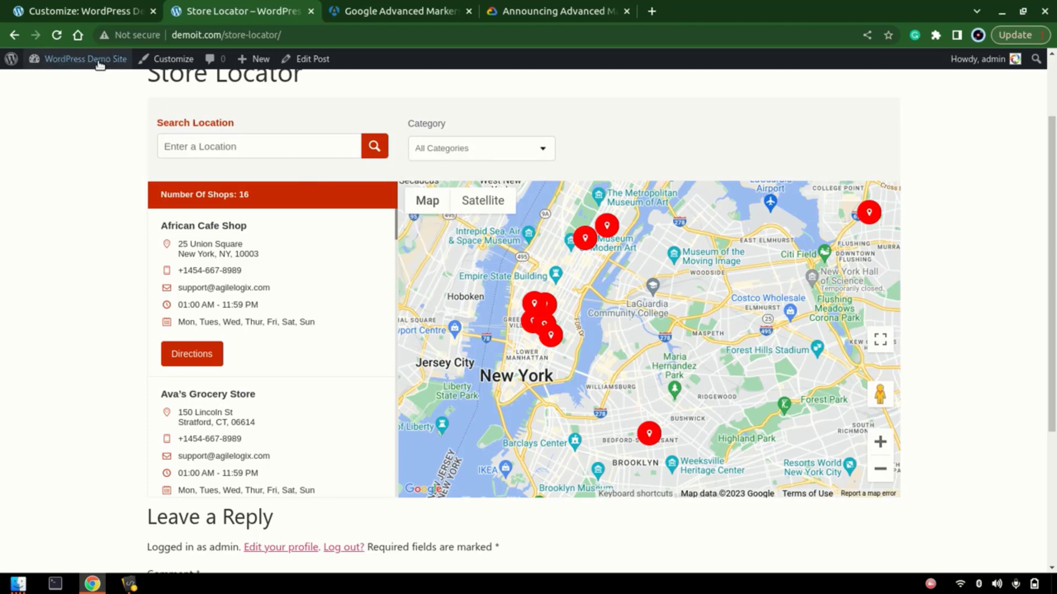
- Leave the theme customizer and open the template Customizer section of the ASL Settings
{"action": "left_click", "coordinate": [84, 10]}
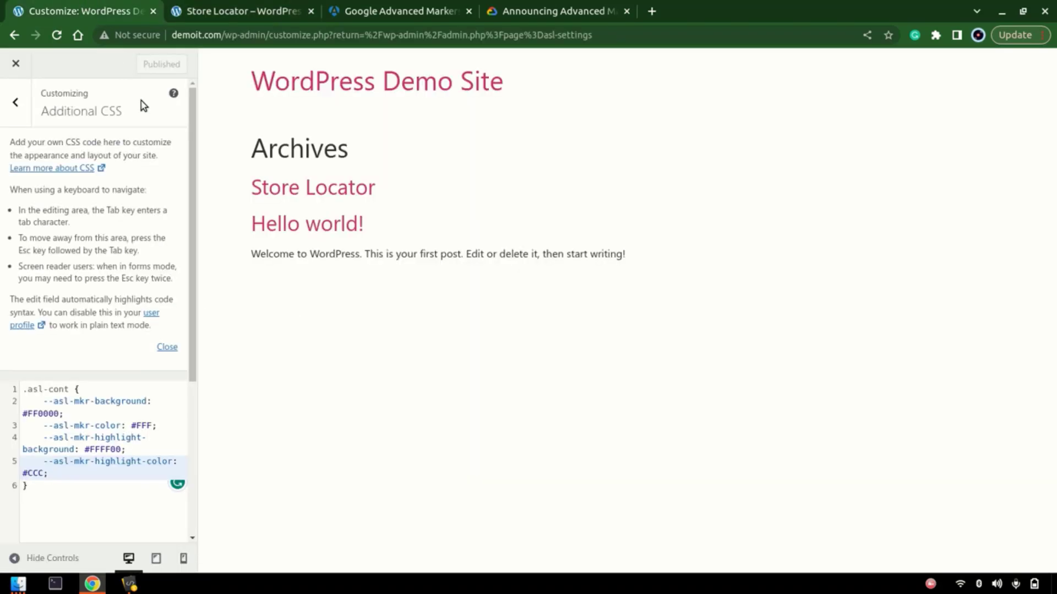
{"action": "left_click", "coordinate": [15, 64]}
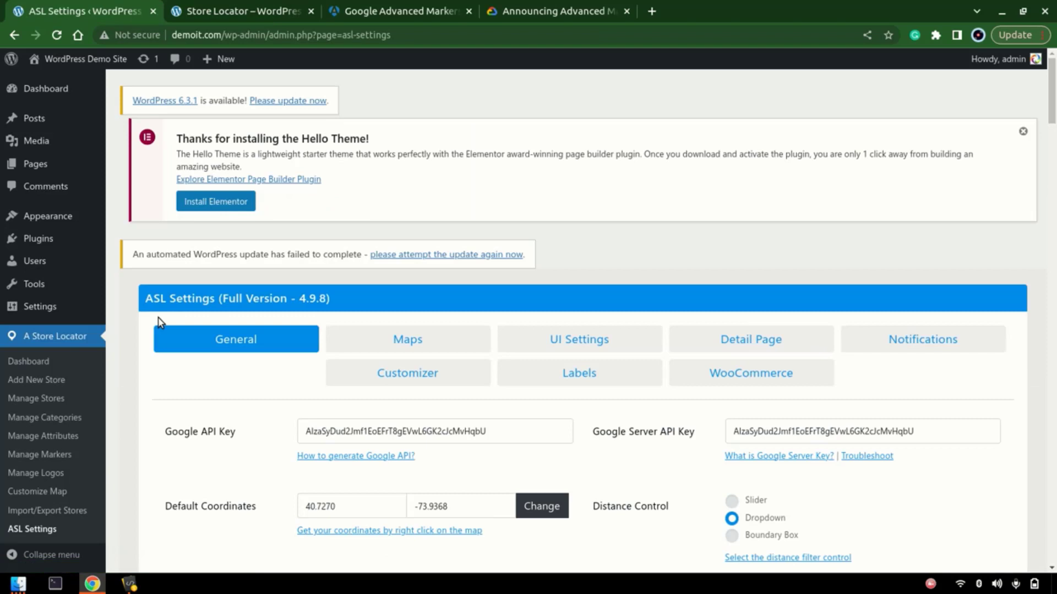
{"action": "scroll", "coordinate": [165, 308], "scroll_direction": "down", "scroll_amount": 2}
{"action": "left_click", "coordinate": [364, 243]}
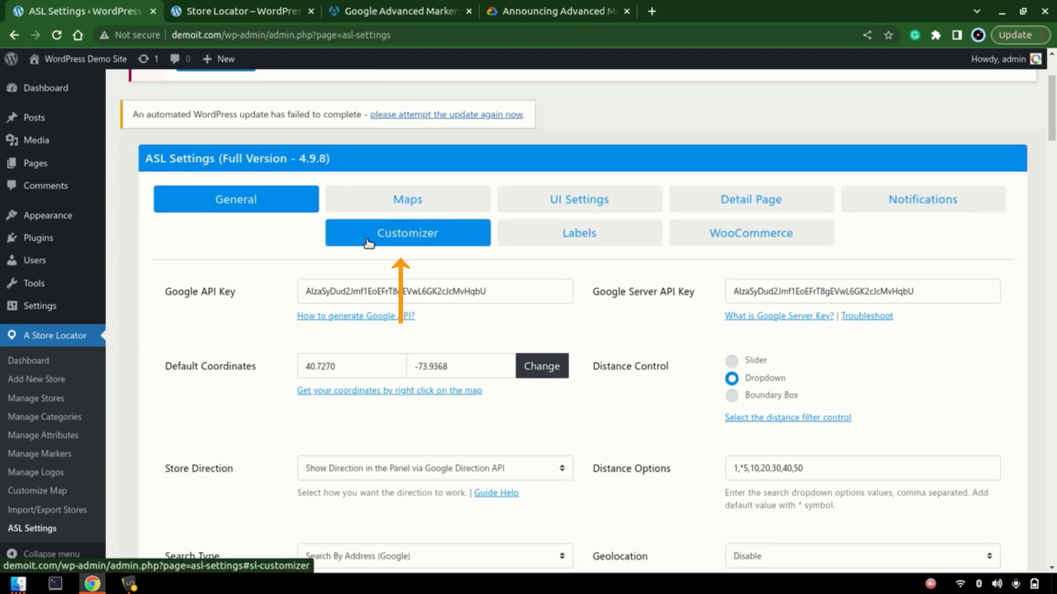
{"action": "scroll", "coordinate": [365, 275], "scroll_direction": "down", "scroll_amount": 2}
- Load the Advanced Markers template with the Circle section into the template editor
{"action": "left_click", "coordinate": [365, 245]}
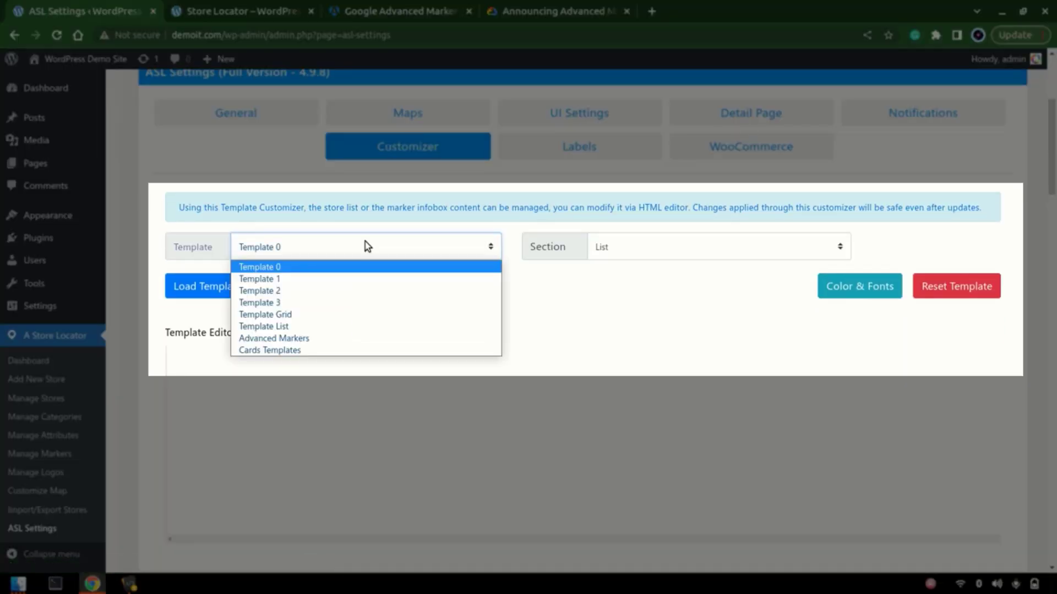
{"action": "left_click", "coordinate": [311, 340]}
{"action": "left_click", "coordinate": [626, 246]}
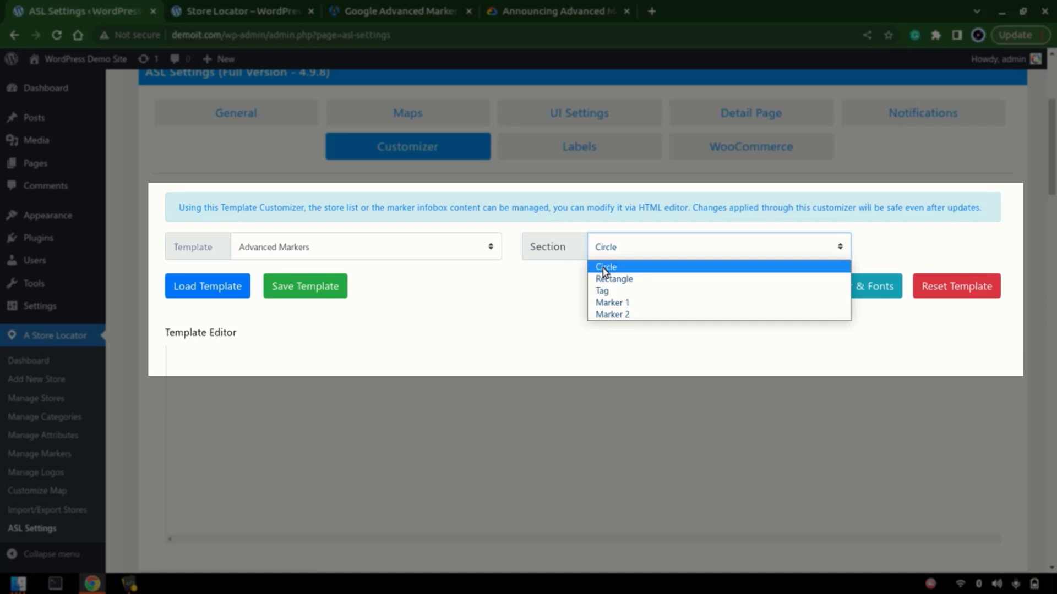
{"action": "left_click", "coordinate": [630, 268]}
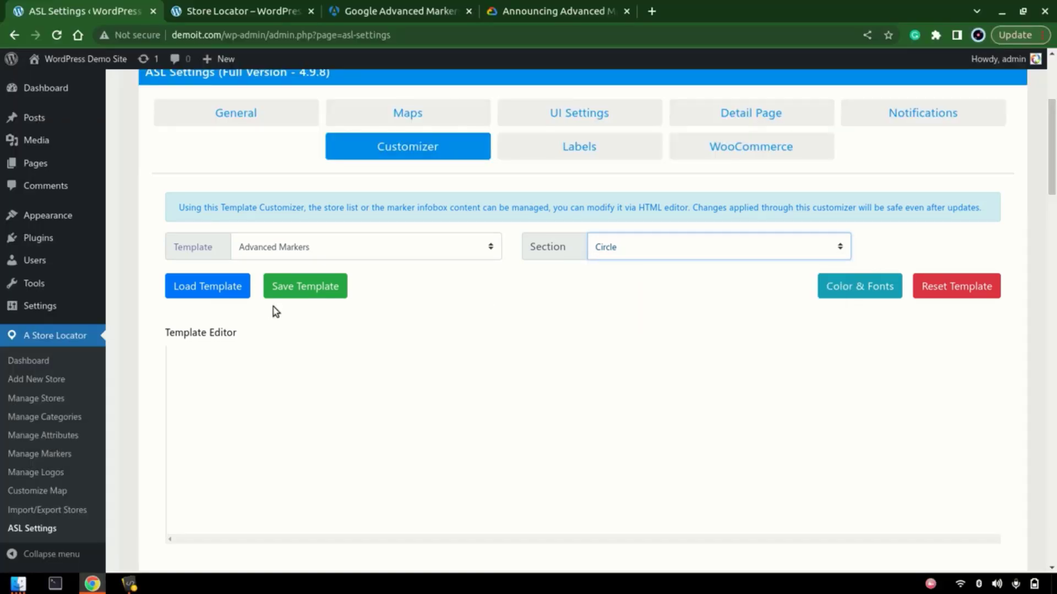
{"action": "left_click", "coordinate": [204, 292]}
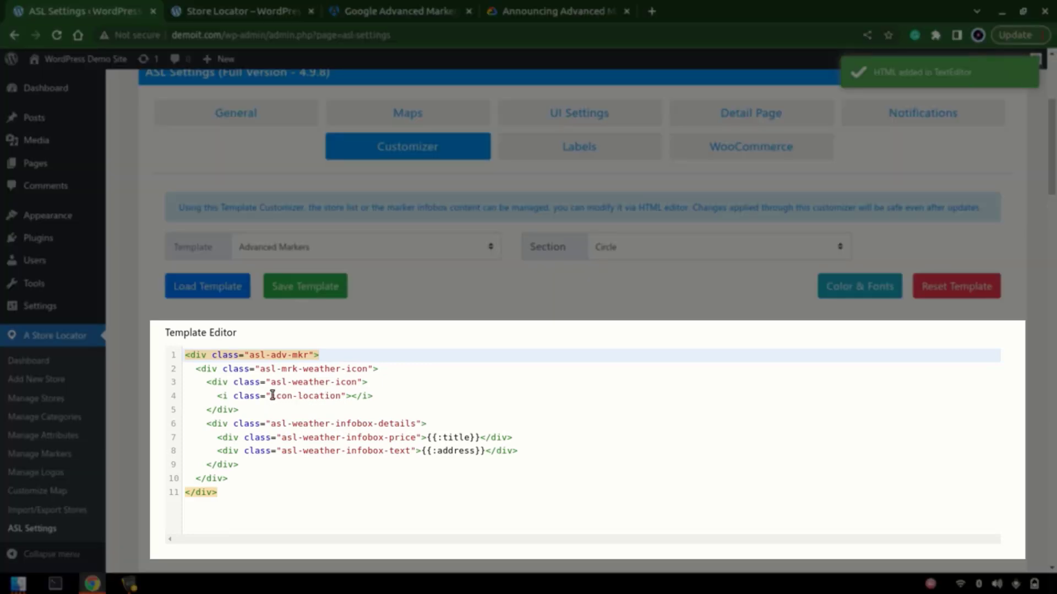
- Replace the icon-location class on the icon element with fa fa-facebook and save the Circle template
{"action": "left_click_drag", "start_coordinate": [271, 396], "coordinate": [338, 396]}
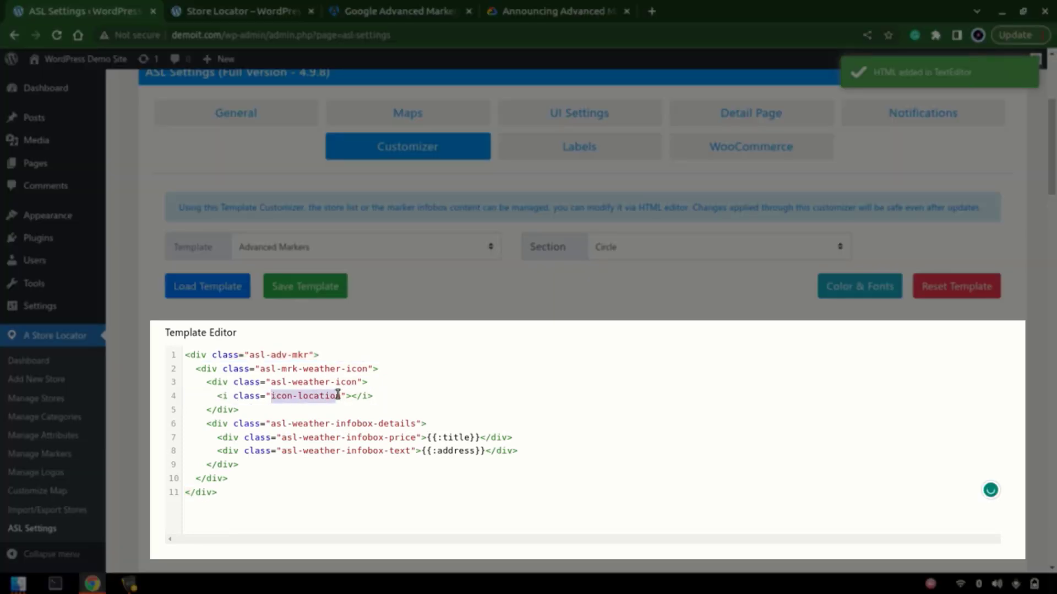
{"action": "left_click", "coordinate": [339, 395]}
{"action": "double_click", "coordinate": [313, 396]}
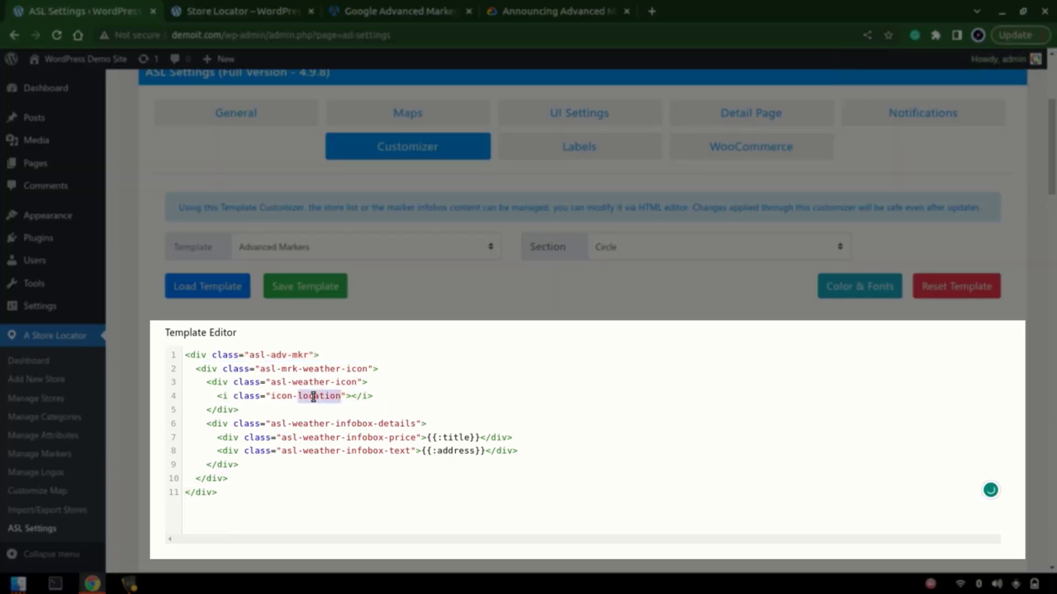
{"action": "left_click", "coordinate": [313, 397]}
{"action": "double_click", "coordinate": [314, 397]}
{"action": "key", "text": "ctrl+shift+Left"}
{"action": "key", "text": "ctrl+shift+Left"}
{"action": "type", "text": "fa fa-facebook"}
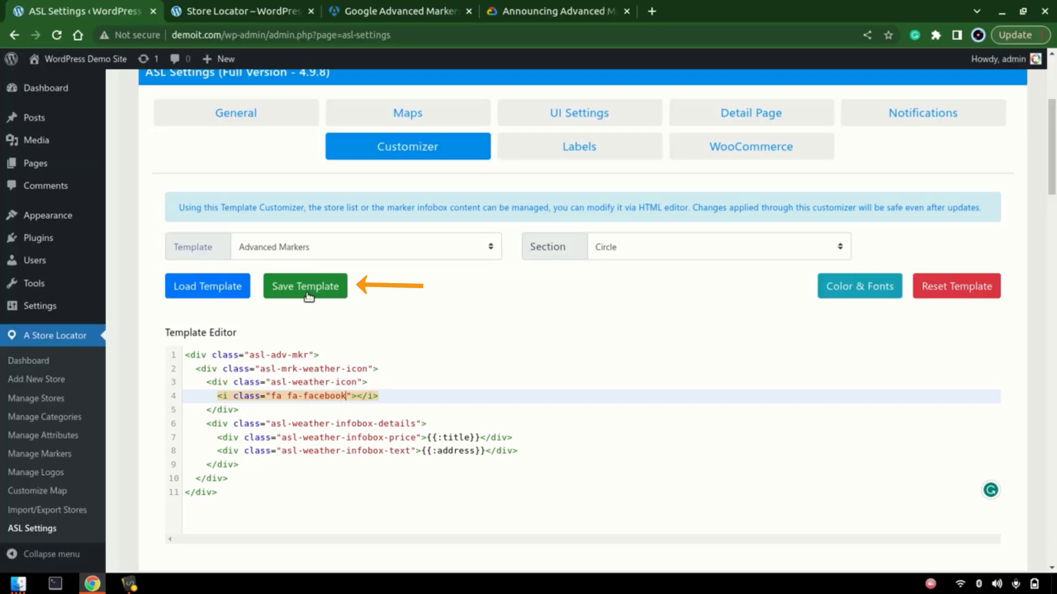
{"action": "left_click", "coordinate": [307, 294]}
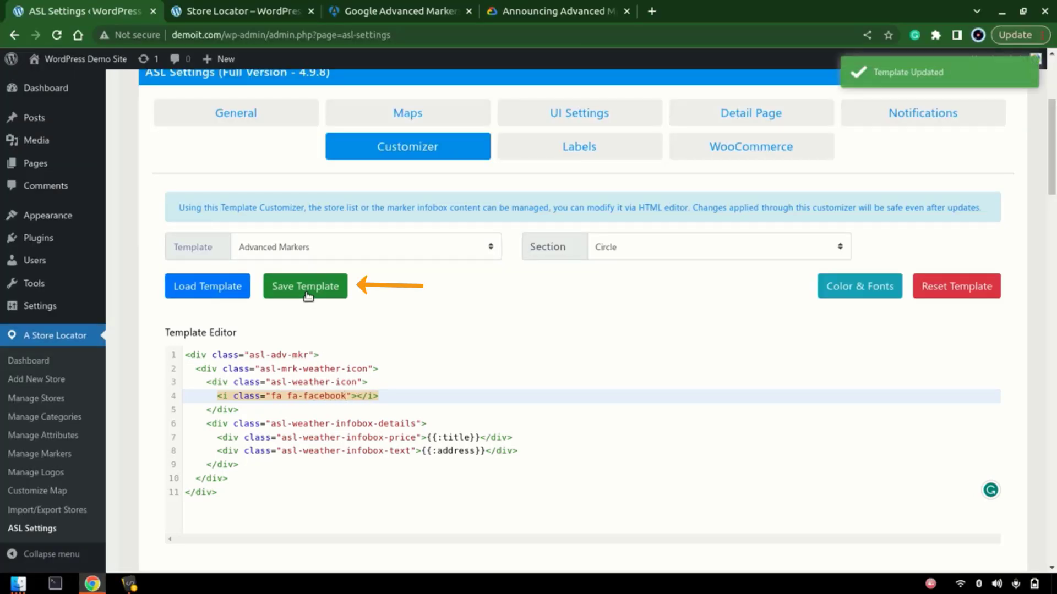
- Reload the Store Locator page, check the marker icons on the map, and search for the 10036 New York location
{"action": "left_click", "coordinate": [242, 7]}
{"action": "key", "text": "Return"}
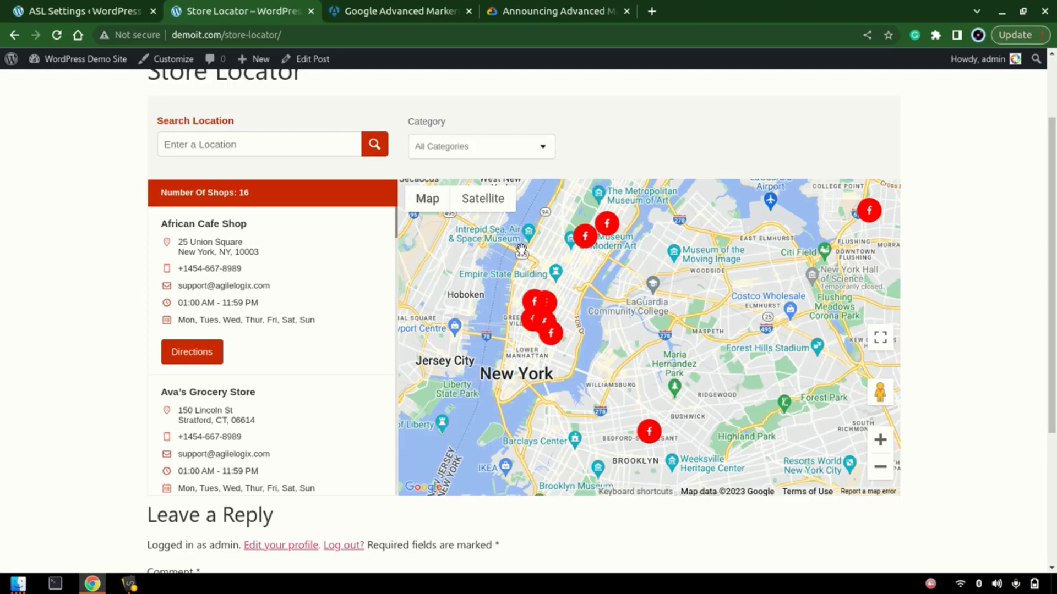
{"action": "scroll", "coordinate": [548, 254], "scroll_direction": "up", "scroll_amount": 2}
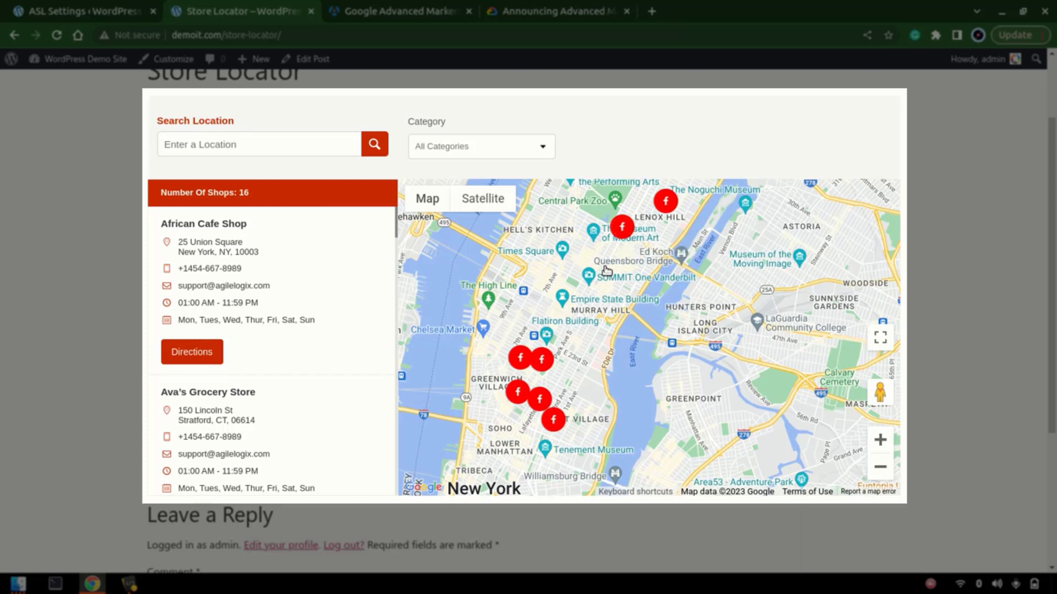
{"action": "left_click", "coordinate": [295, 142]}
{"action": "type", "text": "10036"}
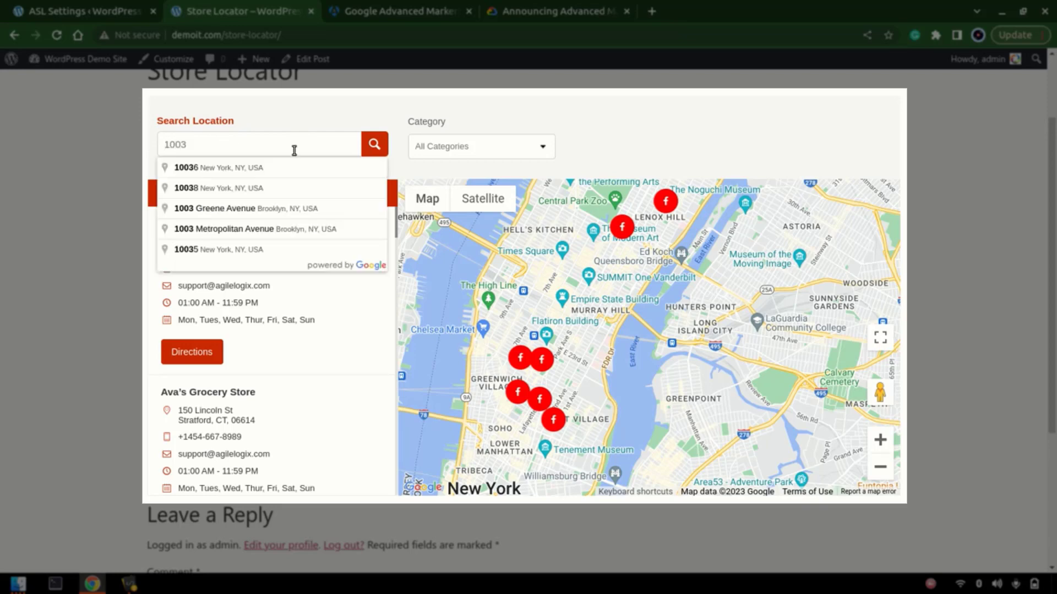
{"action": "left_click", "coordinate": [266, 169]}
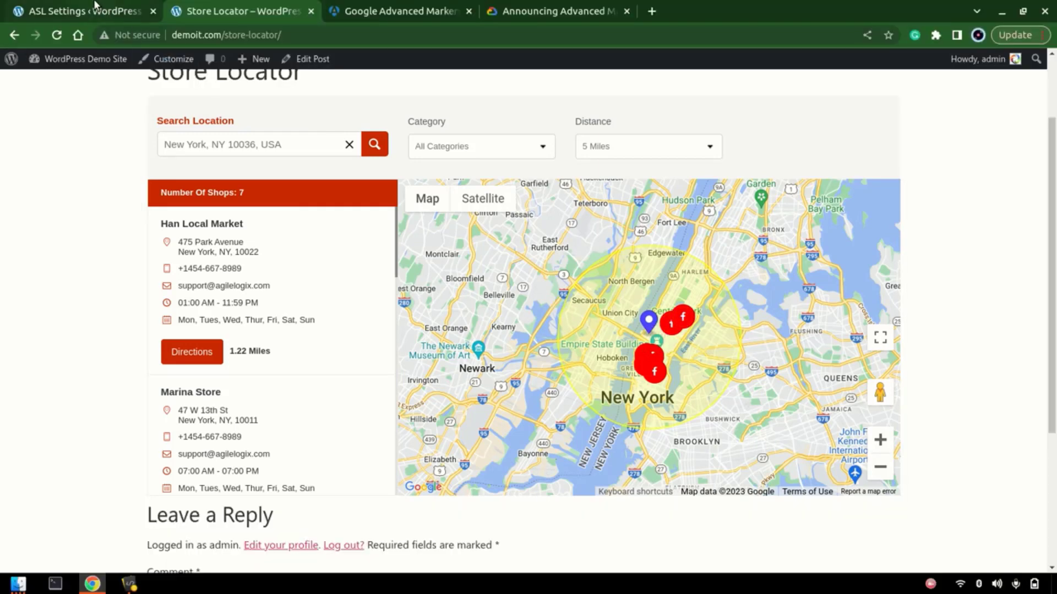
- In the ASL Settings template editor, replace the Facebook icon element with {{if label}} {{:label}} {{/if}} and save the template
{"action": "left_click", "coordinate": [95, 7]}
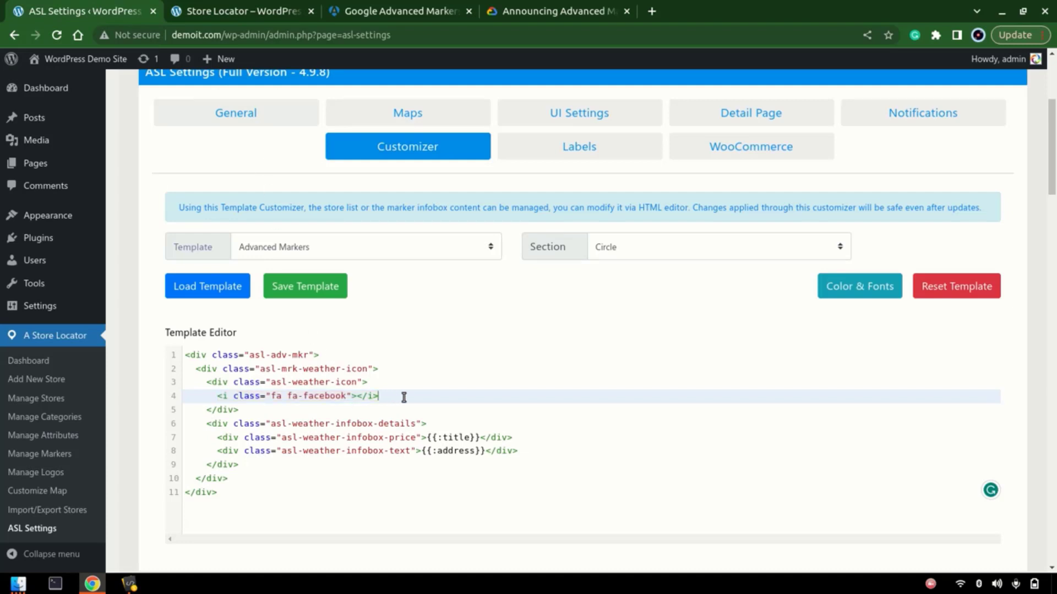
{"action": "key", "text": "shift+Home"}
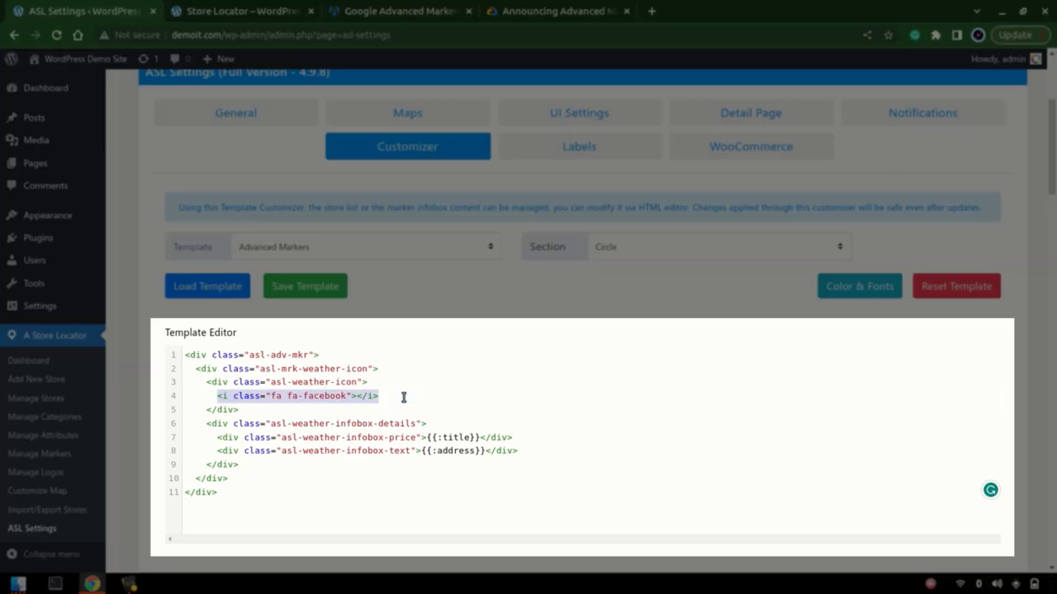
{"action": "key", "text": "BackSpace"}
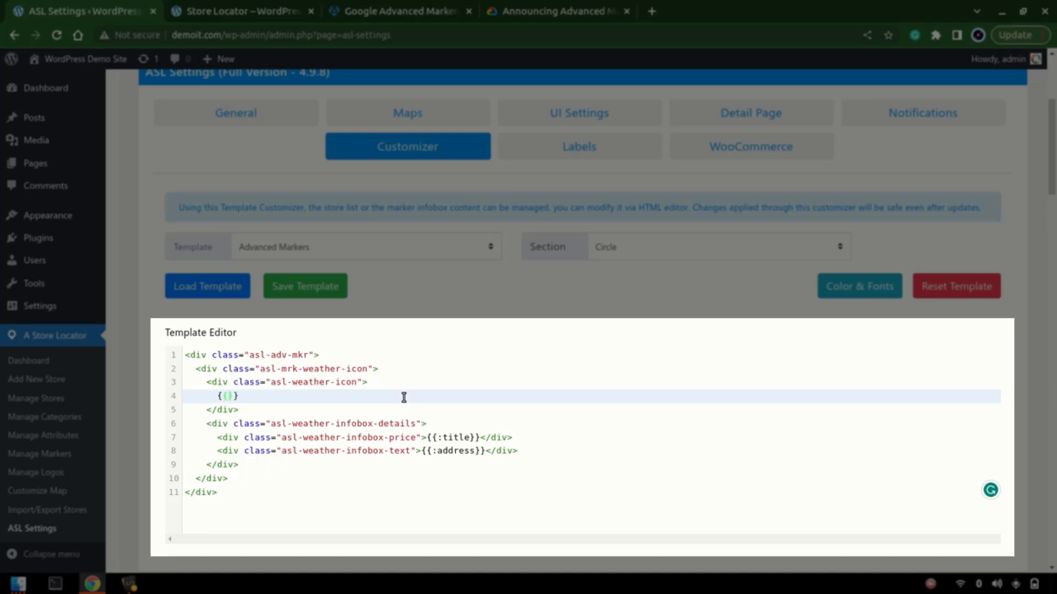
{"action": "type", "text": "{{if label"}
{"action": "type", "text": "}} {{:label}}"}
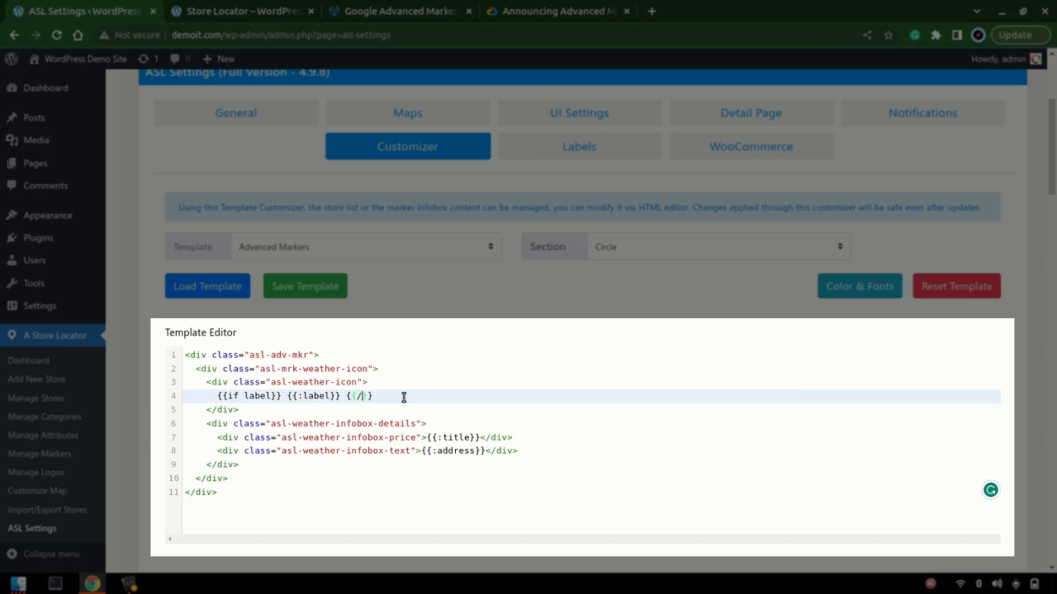
{"action": "type", "text": " {{/if"}
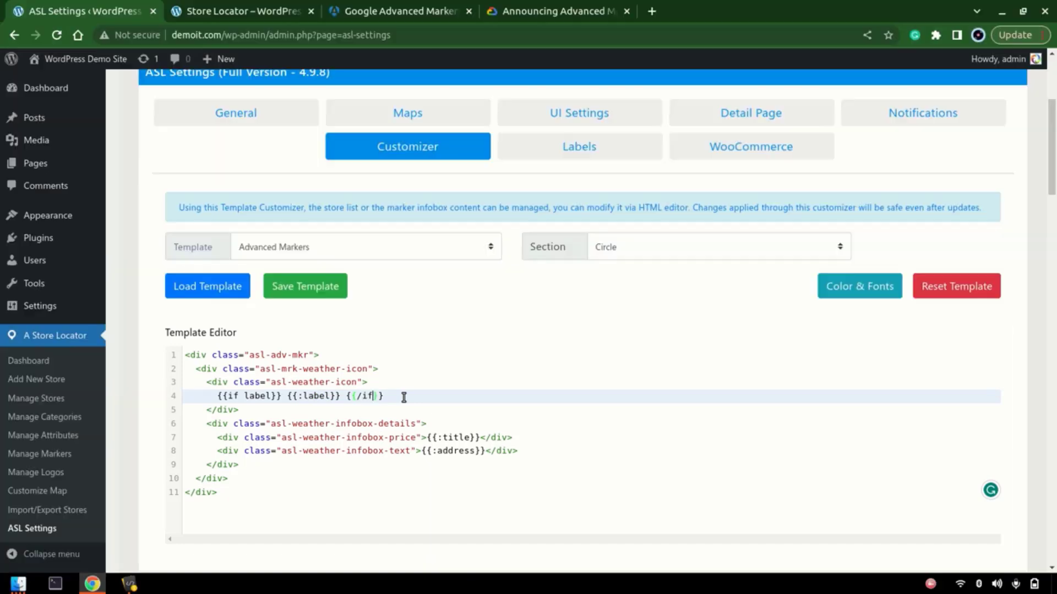
{"action": "left_click", "coordinate": [311, 286]}
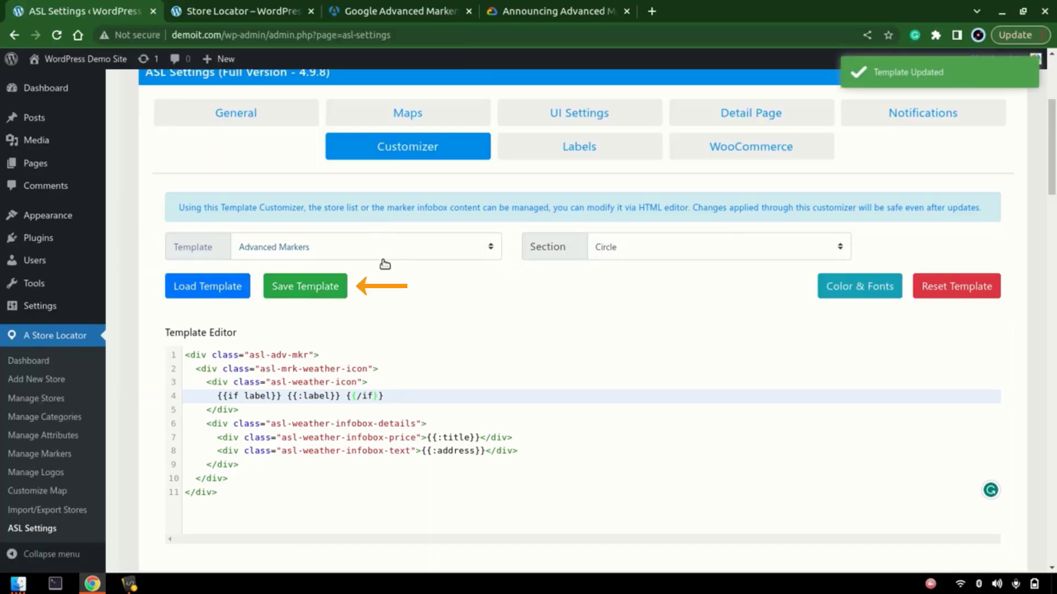
- Reload the Store Locator page to check the circle markers with the label template
{"action": "left_click", "coordinate": [245, 11]}
{"action": "left_click", "coordinate": [276, 35]}
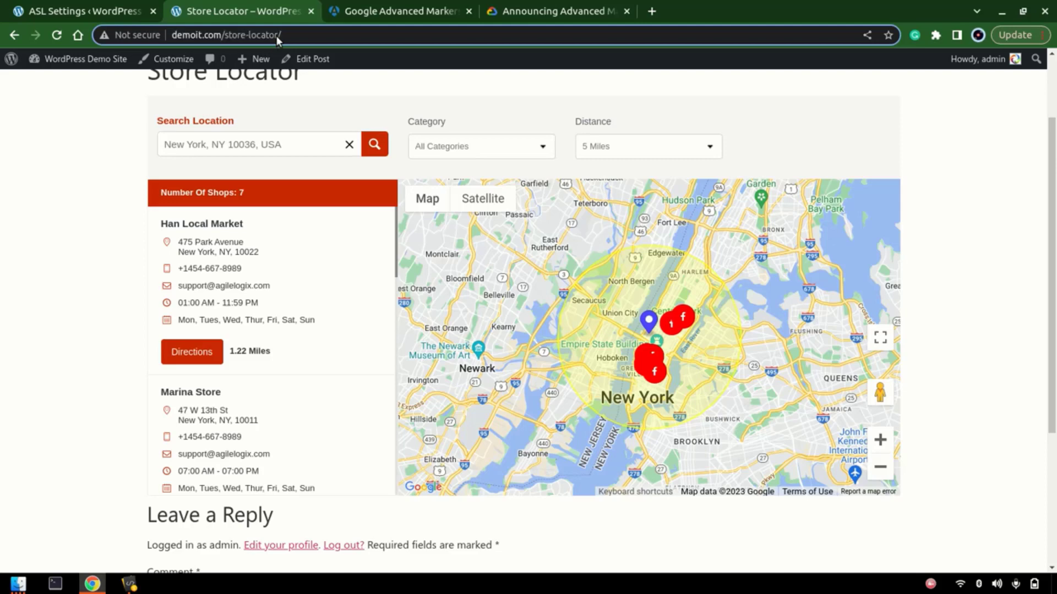
{"action": "key", "text": "Return"}
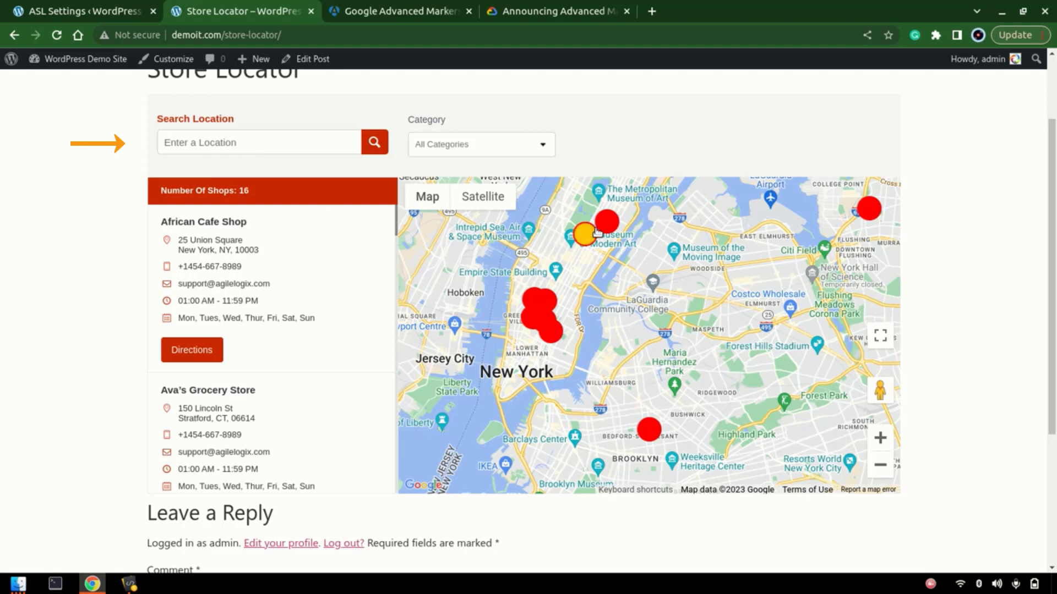
- Search the store locator for 10036, New York, NY, USA and examine the labels on the circle markers
{"action": "left_click", "coordinate": [330, 140]}
{"action": "type", "text": "1900"}
{"action": "key", "text": "BackSpace"}
{"action": "key", "text": "BackSpace"}
{"action": "key", "text": "BackSpace"}
{"action": "type", "text": "0036"}
{"action": "left_click", "coordinate": [304, 168]}
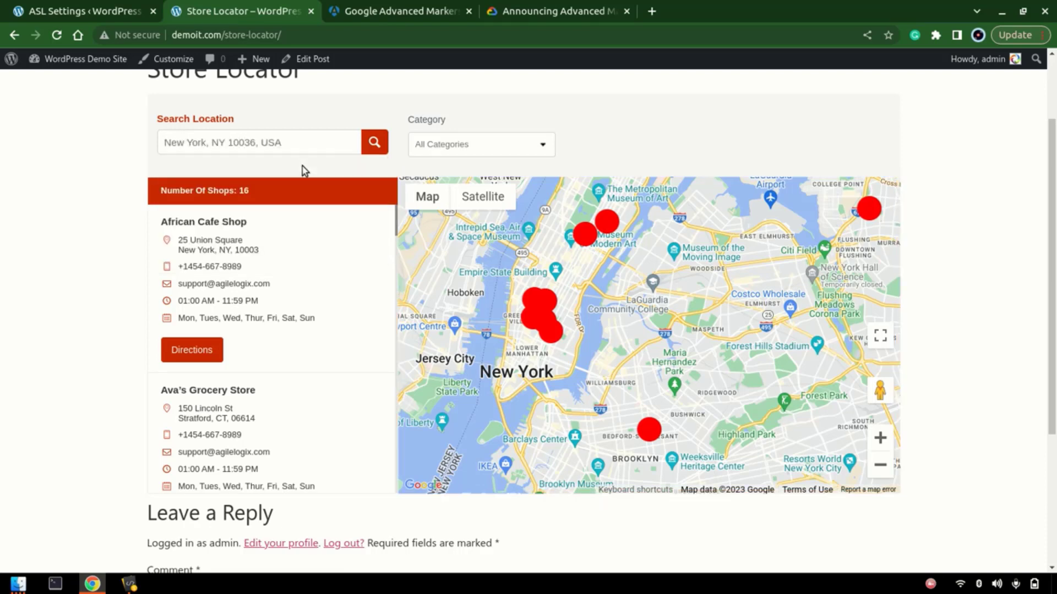
{"action": "scroll", "coordinate": [636, 328], "scroll_direction": "up", "scroll_amount": 1}
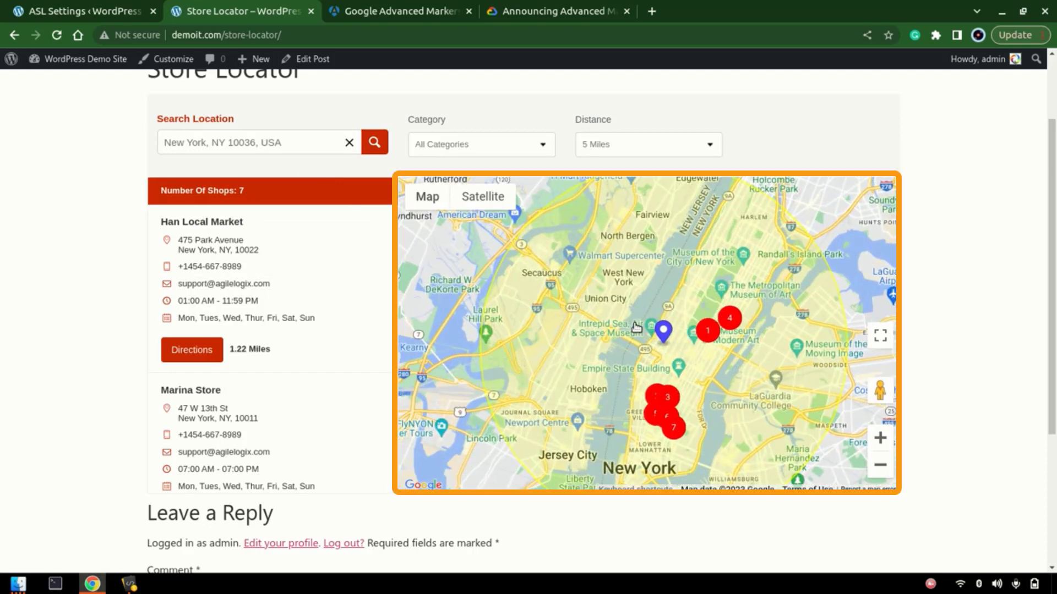
{"action": "scroll", "coordinate": [636, 327], "scroll_direction": "up", "scroll_amount": 1}
{"action": "left_click_drag", "start_coordinate": [672, 488], "coordinate": [666, 370]}
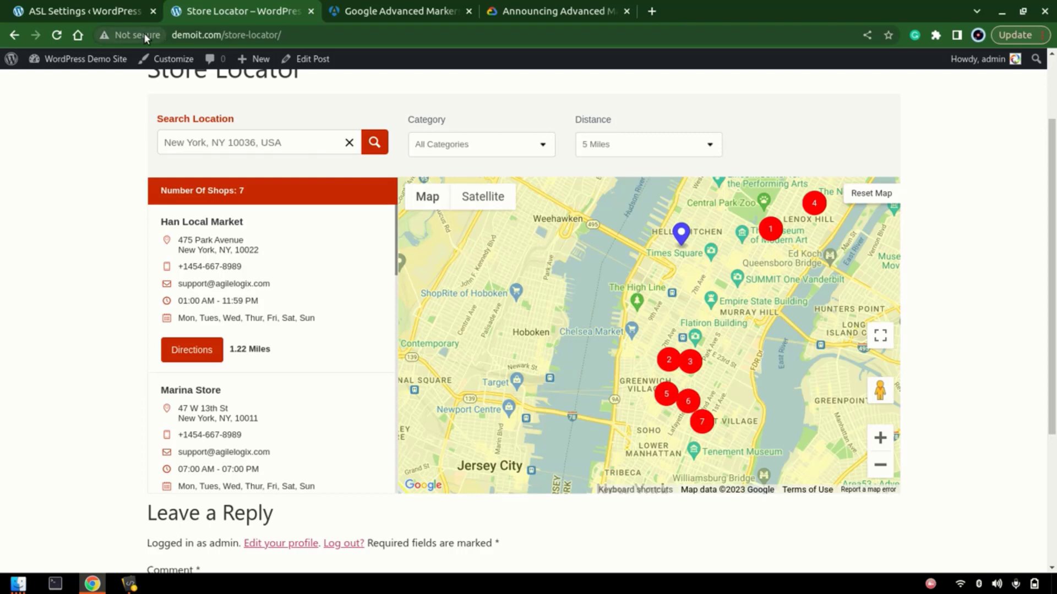
- Set Advanced Markers to Tag in the Maps section of the ASL Settings and save the settings
{"action": "left_click", "coordinate": [112, 10]}
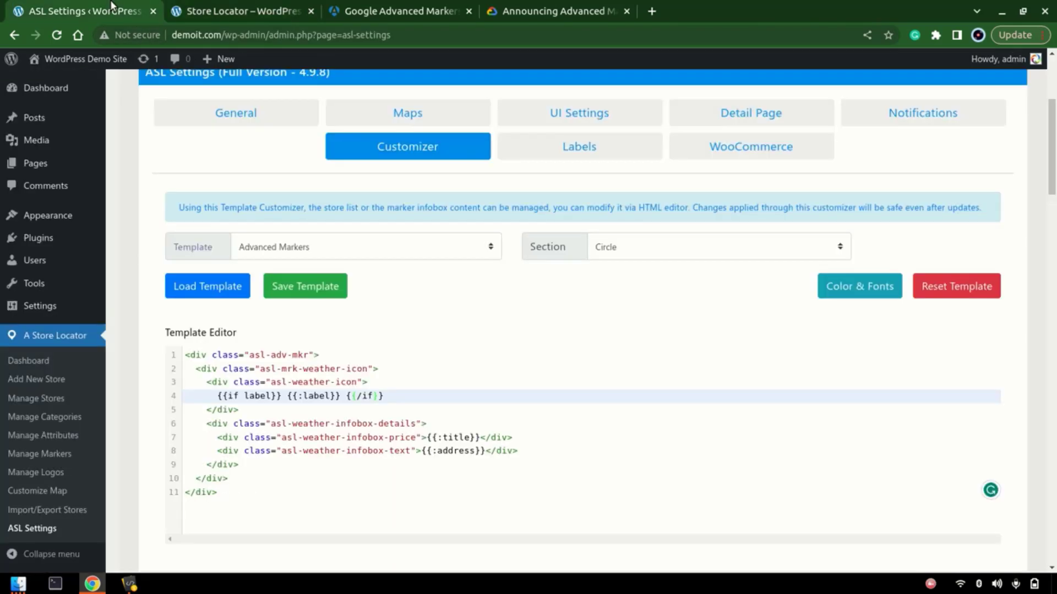
{"action": "left_click", "coordinate": [375, 111]}
{"action": "scroll", "coordinate": [622, 408], "scroll_direction": "down", "scroll_amount": 2}
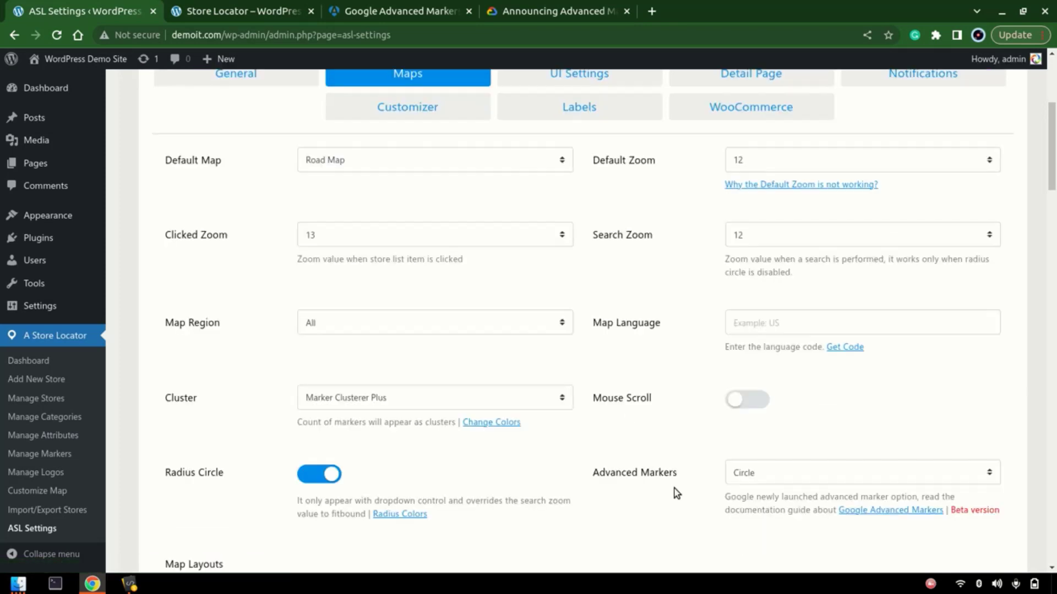
{"action": "left_click", "coordinate": [750, 407]}
{"action": "left_click", "coordinate": [737, 464]}
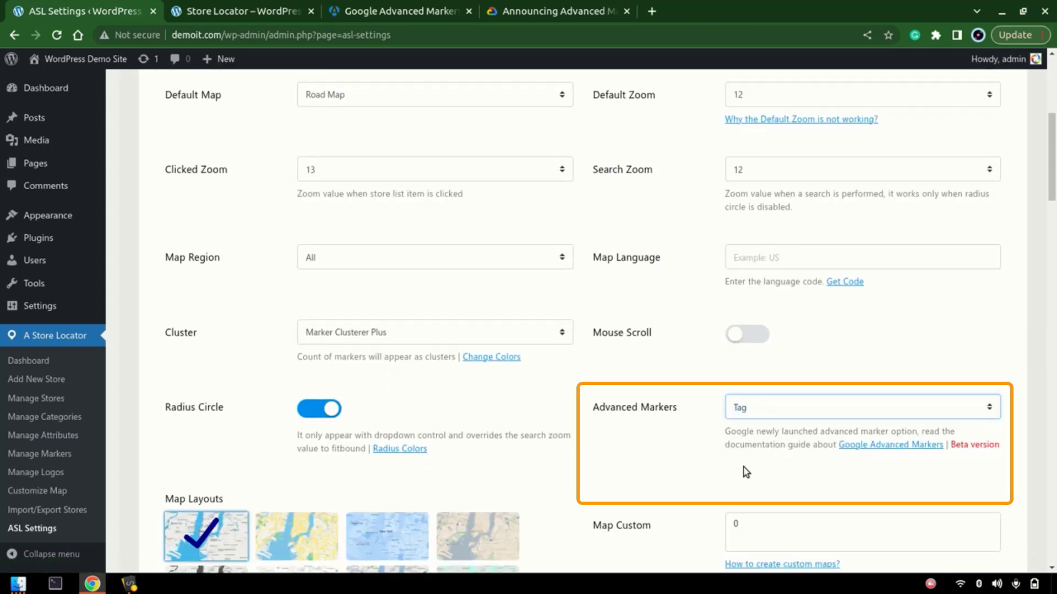
{"action": "scroll", "coordinate": [760, 485], "scroll_direction": "down", "scroll_amount": 3}
{"action": "scroll", "coordinate": [893, 516], "scroll_direction": "down", "scroll_amount": 1}
{"action": "left_click", "coordinate": [973, 522]}
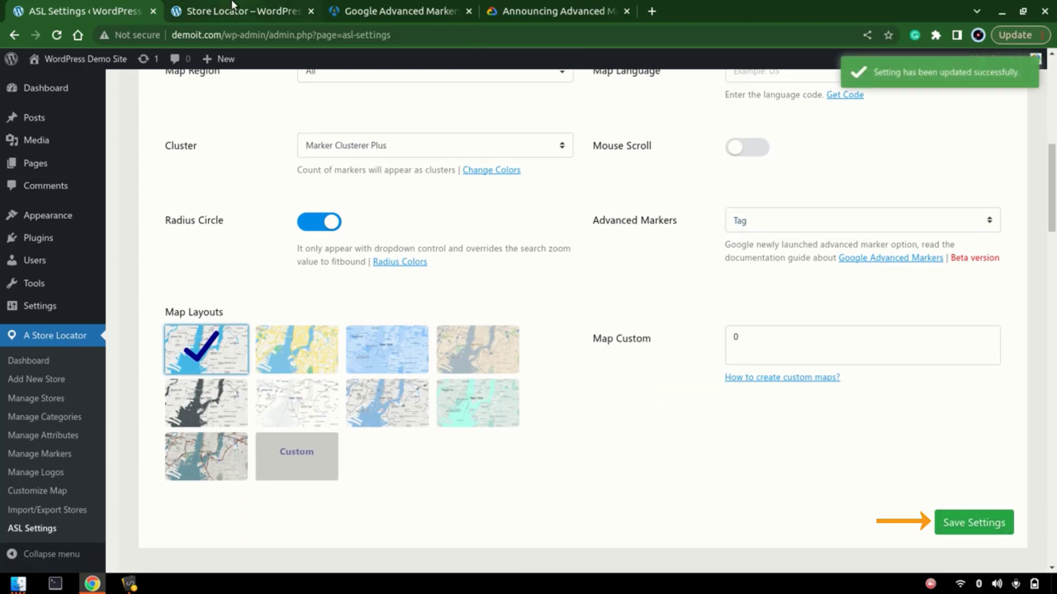
- Reload the Store Locator page and examine the tag markers around Manhattan on the map
{"action": "left_click", "coordinate": [239, 11]}
{"action": "left_click", "coordinate": [374, 35]}
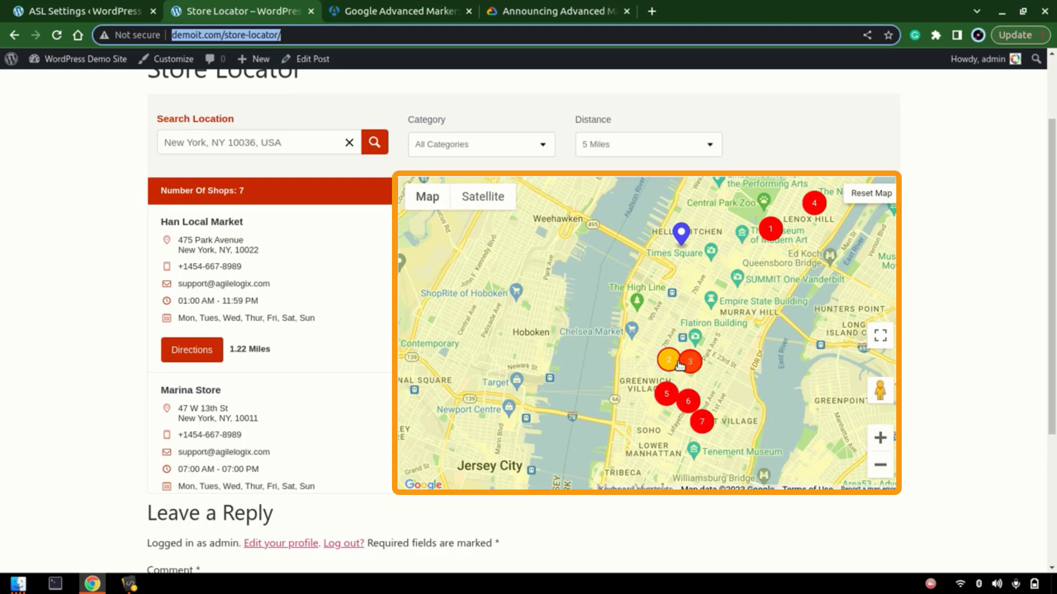
{"action": "key", "text": "Return"}
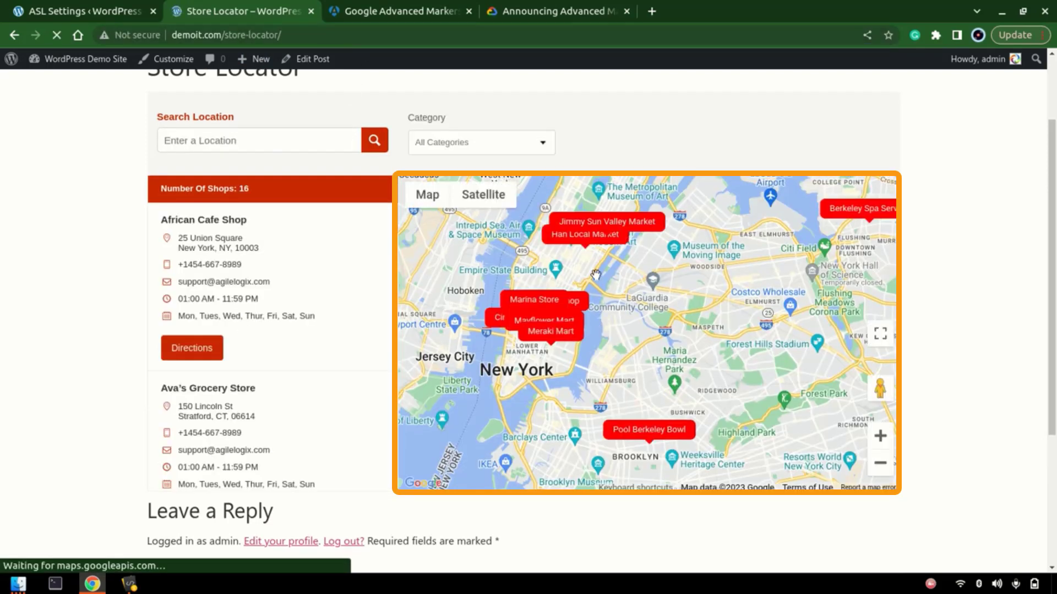
{"action": "scroll", "coordinate": [598, 264], "scroll_direction": "up", "scroll_amount": 2}
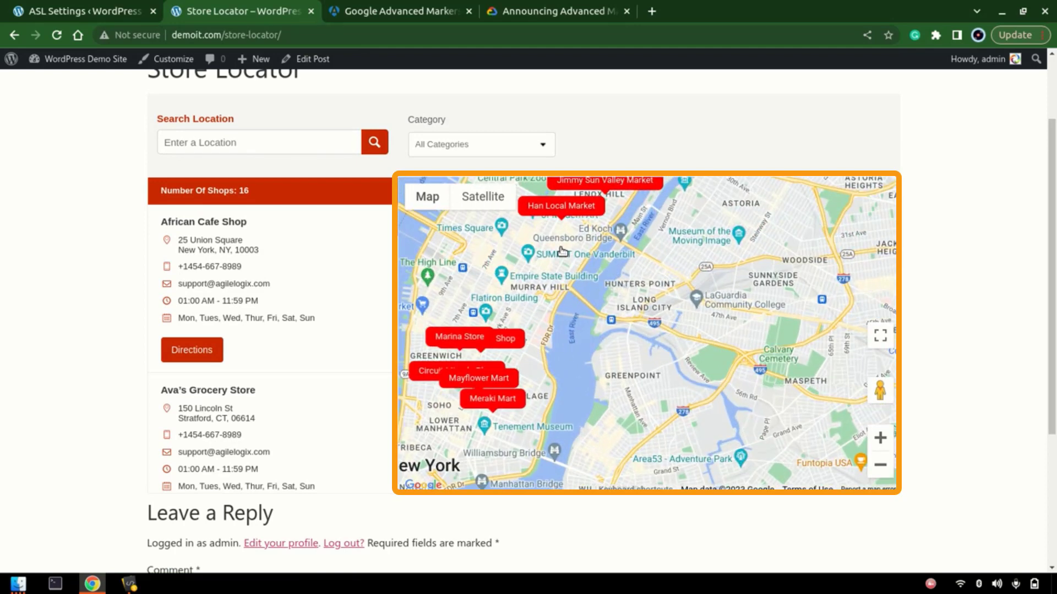
{"action": "left_click_drag", "start_coordinate": [561, 214], "coordinate": [587, 262]}
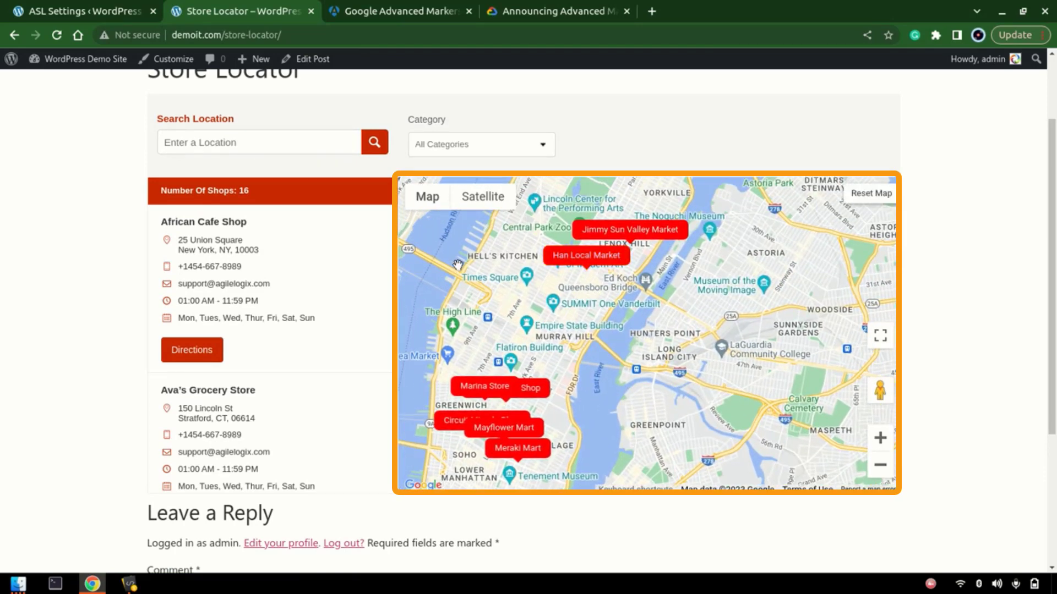
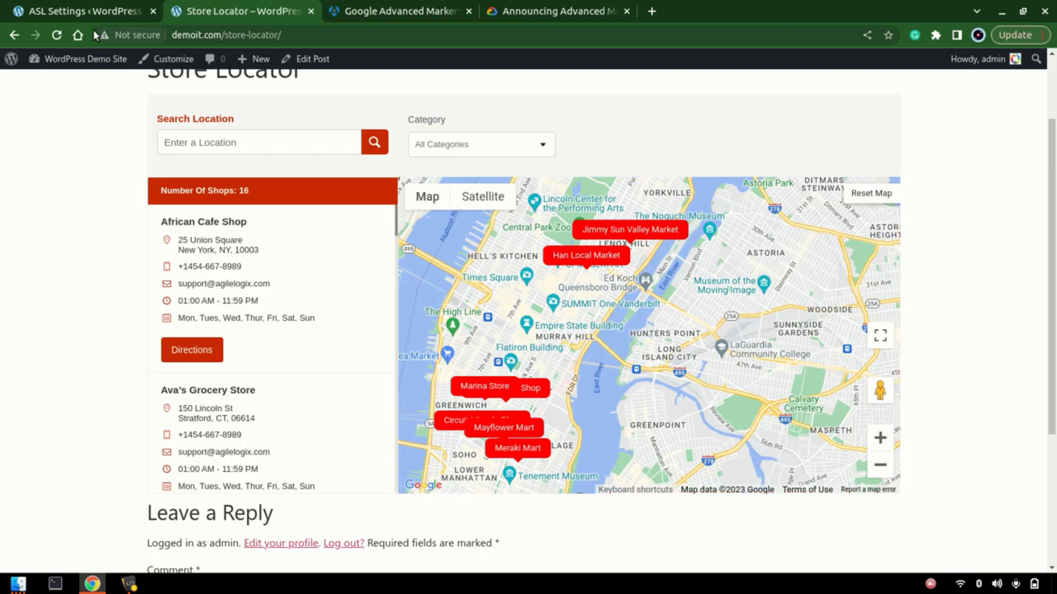
- Return to the Customizer section of the ASL Settings and load the Advanced Markers template with the Tag section
{"action": "left_click", "coordinate": [92, 11]}
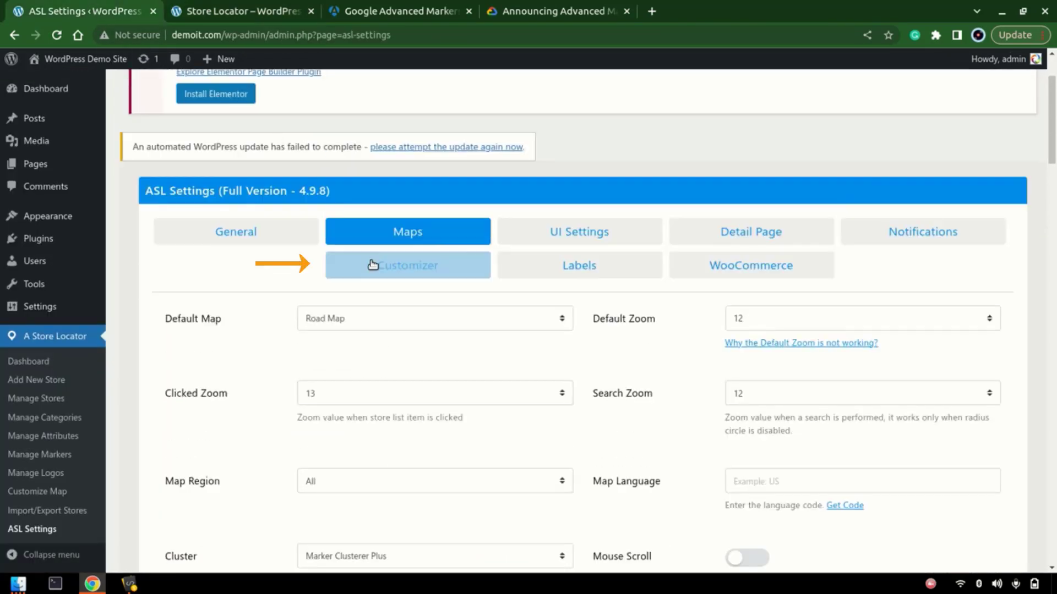
{"action": "left_click", "coordinate": [375, 266]}
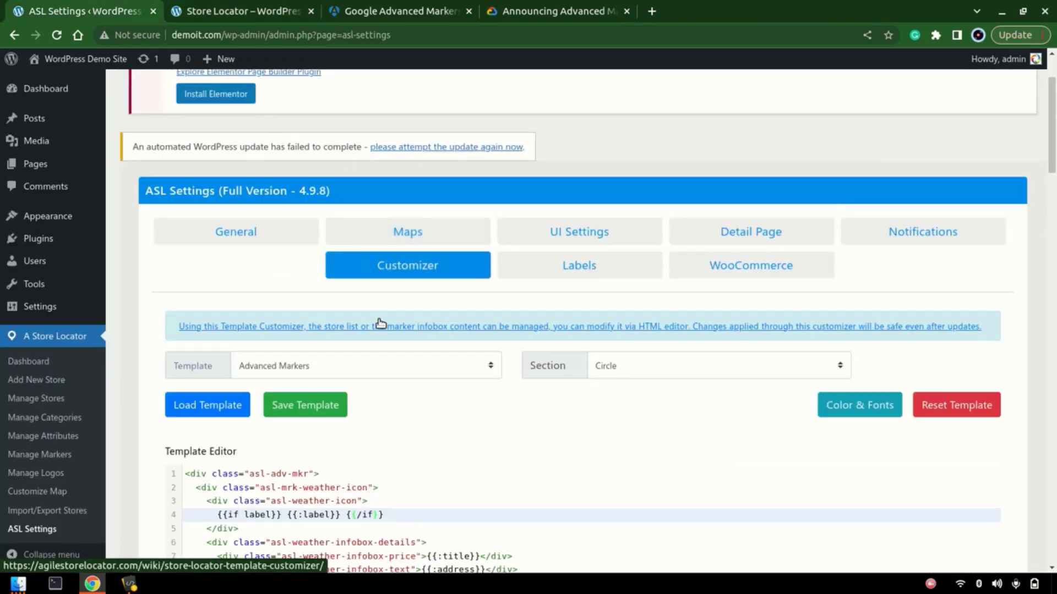
{"action": "scroll", "coordinate": [380, 323], "scroll_direction": "down", "scroll_amount": 3}
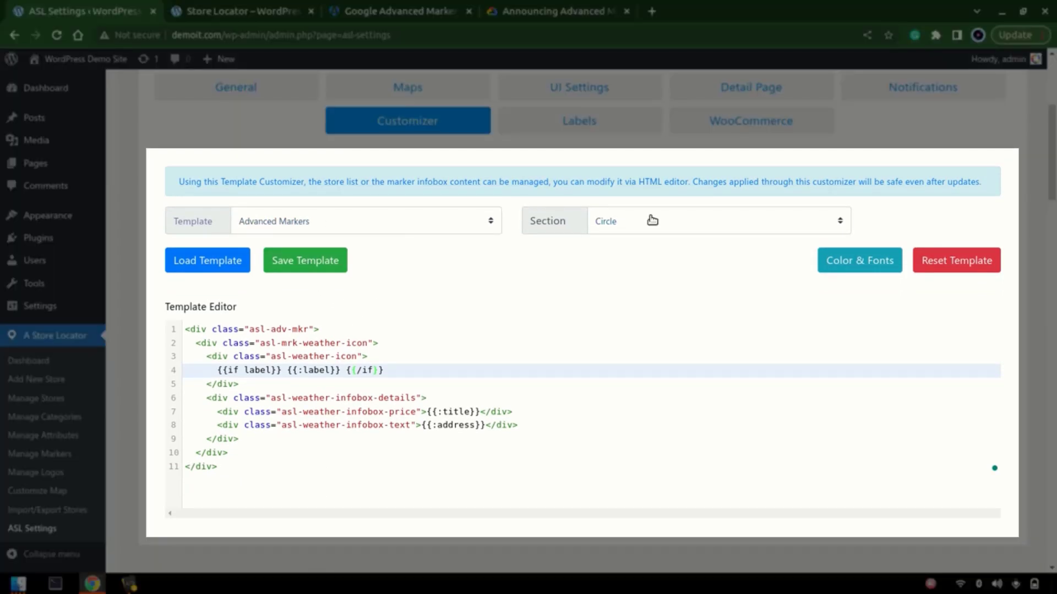
{"action": "left_click", "coordinate": [652, 221]}
{"action": "left_click", "coordinate": [606, 265]}
{"action": "left_click", "coordinate": [209, 262]}
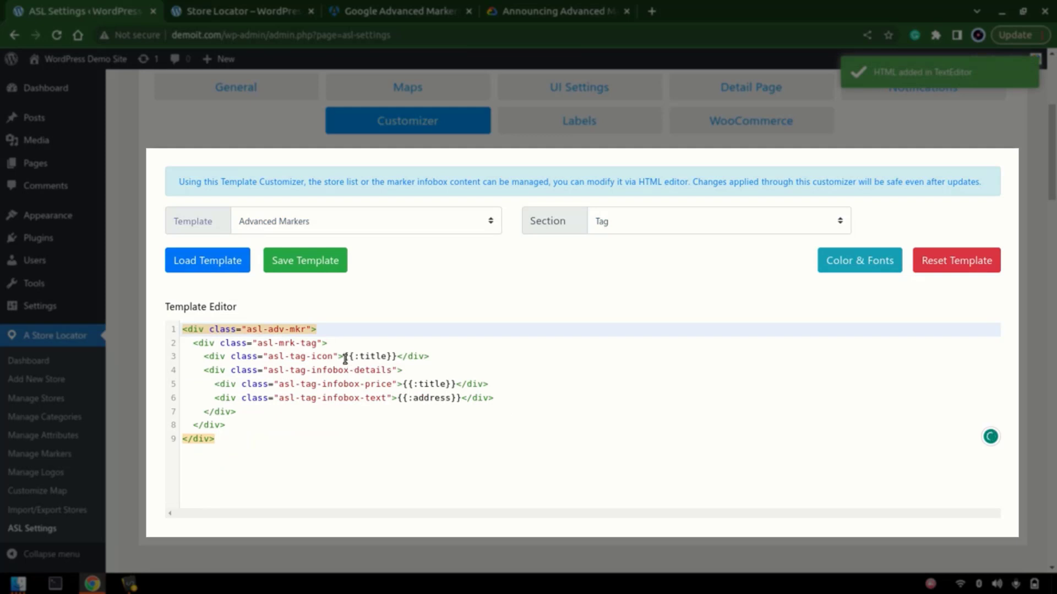
- Remove the {{:title}} placeholder from the asl-tag-icon div in the Tag template and add blank lines inside the div
{"action": "left_click", "coordinate": [345, 358]}
{"action": "key", "text": "ctrl+shift+Right"}
{"action": "key", "text": "ctrl+shift+Right"}
{"action": "key", "text": "ctrl+shift+Right"}
{"action": "key", "text": "ctrl+shift+Right"}
{"action": "key", "text": "ctrl+shift+Left"}
{"action": "key", "text": "ctrl+shift+Left"}
{"action": "key", "text": "shift+Right"}
{"action": "key", "text": "shift+Right"}
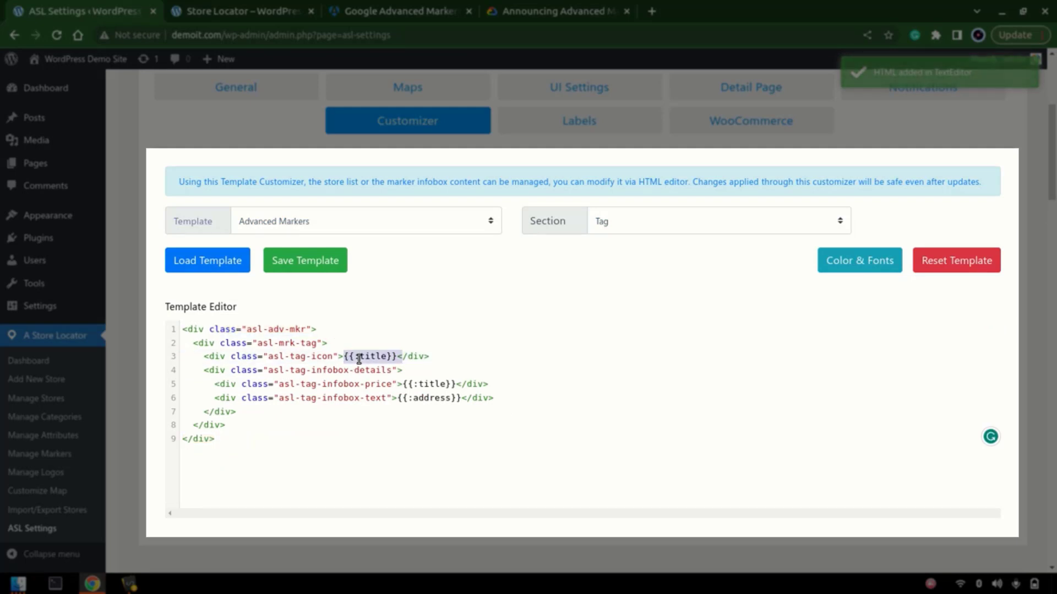
{"action": "key", "text": "BackSpace"}
{"action": "key", "text": "Return"}
{"action": "key", "text": "Return"}
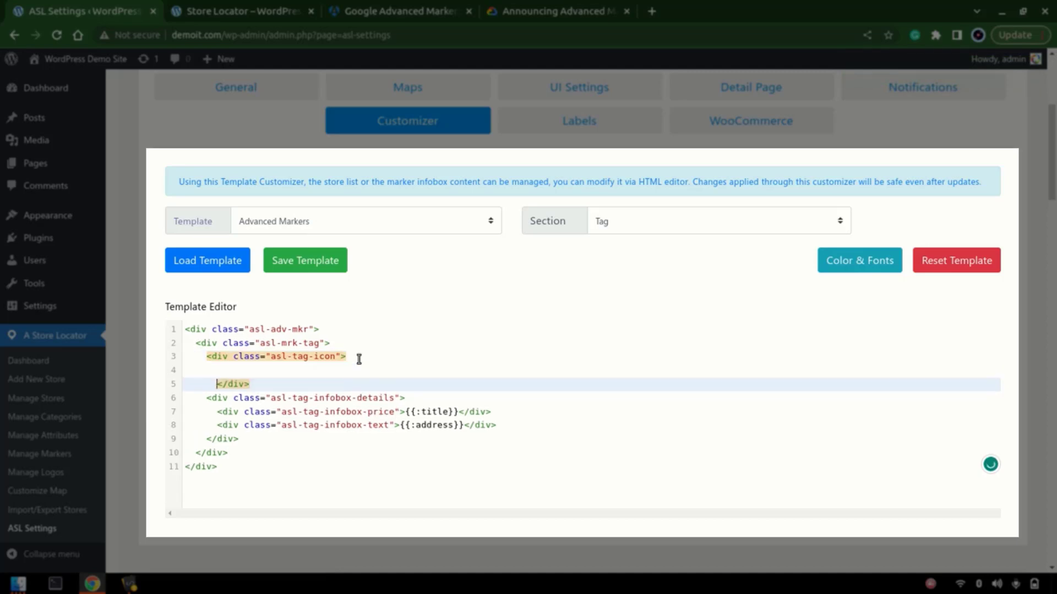
- Fill the asl-tag-icon div with {{if dist_str}} {{:dist_str}} {{else}} {{:title}} {{/if}} and save the template
{"action": "key", "text": "Up"}
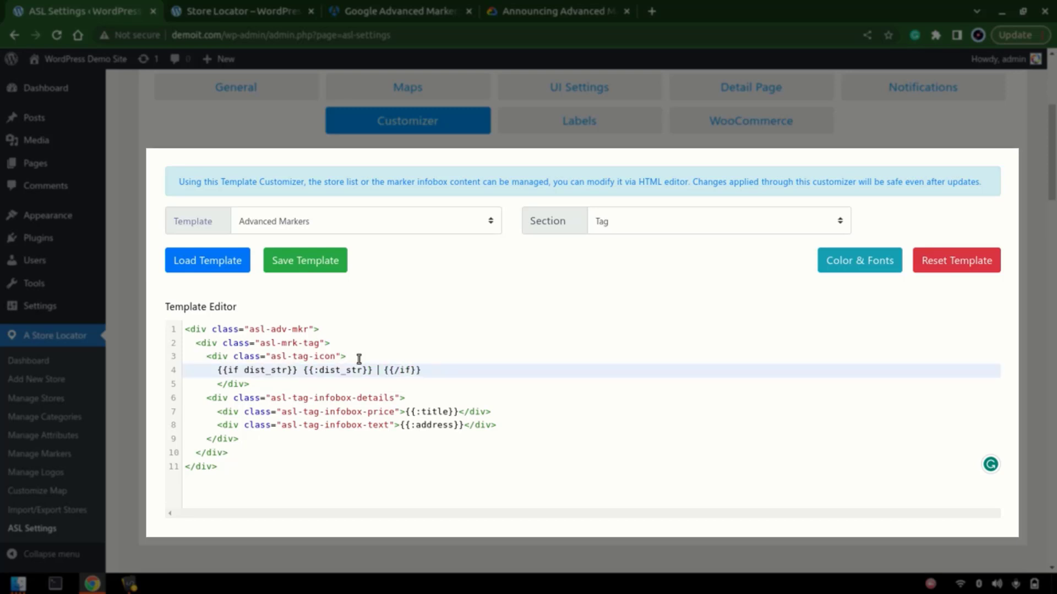
{"action": "type", "text": "{{elsse"}
{"action": "key", "text": "BackSpace"}
{"action": "key", "text": "BackSpace"}
{"action": "type", "text": "e}} {{:title}}"}
{"action": "left_click", "coordinate": [319, 262]}
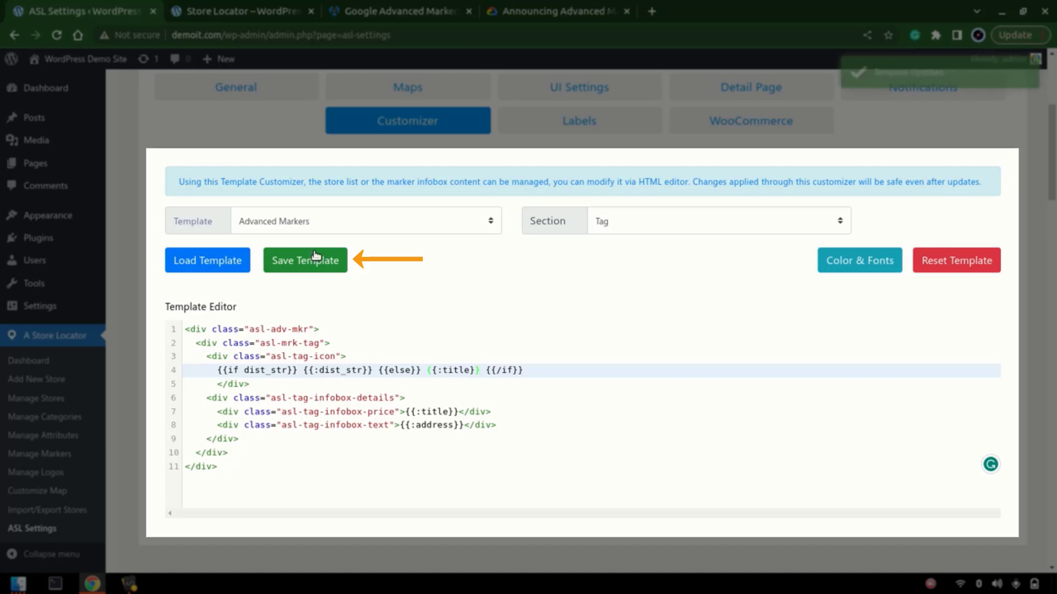
- Reload the Store Locator page, search for New York, NY 10036, USA, and examine the labels on the tag markers
{"action": "left_click", "coordinate": [246, 7]}
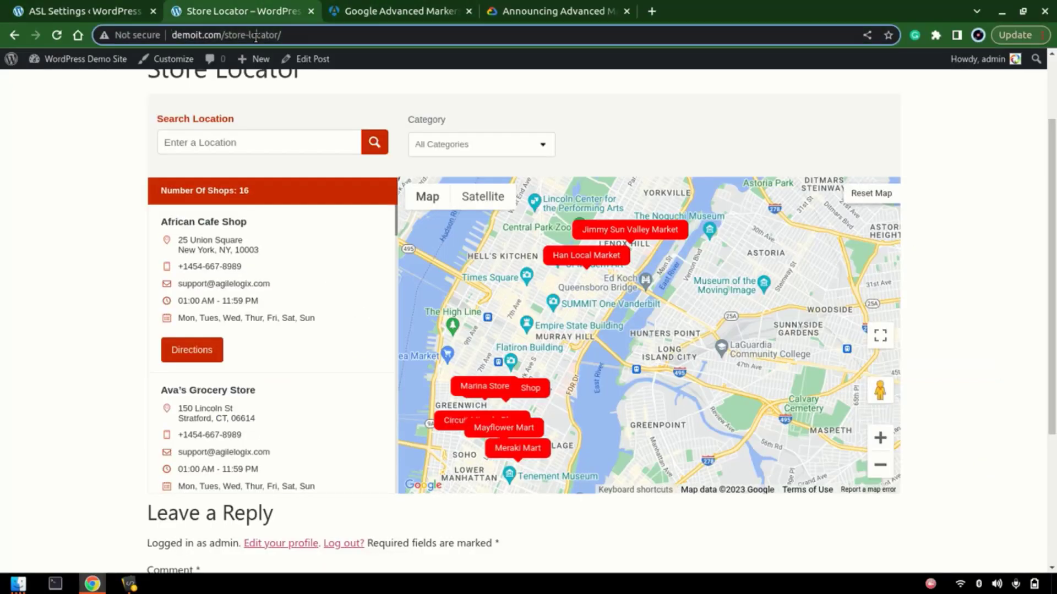
{"action": "key", "text": "F5"}
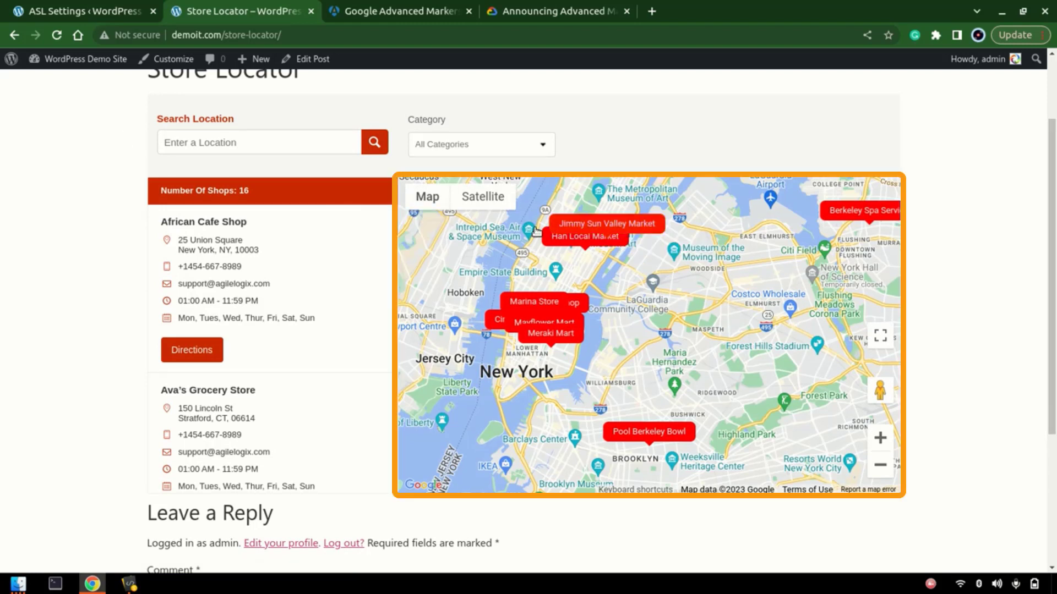
{"action": "left_click", "coordinate": [321, 149]}
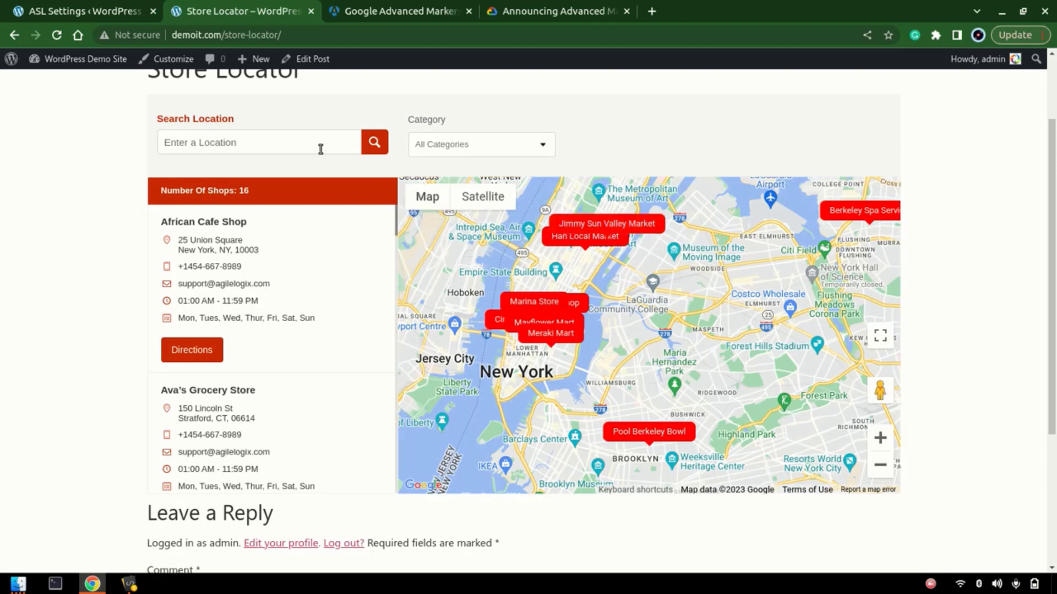
{"action": "type", "text": "10036"}
{"action": "left_click", "coordinate": [279, 167]}
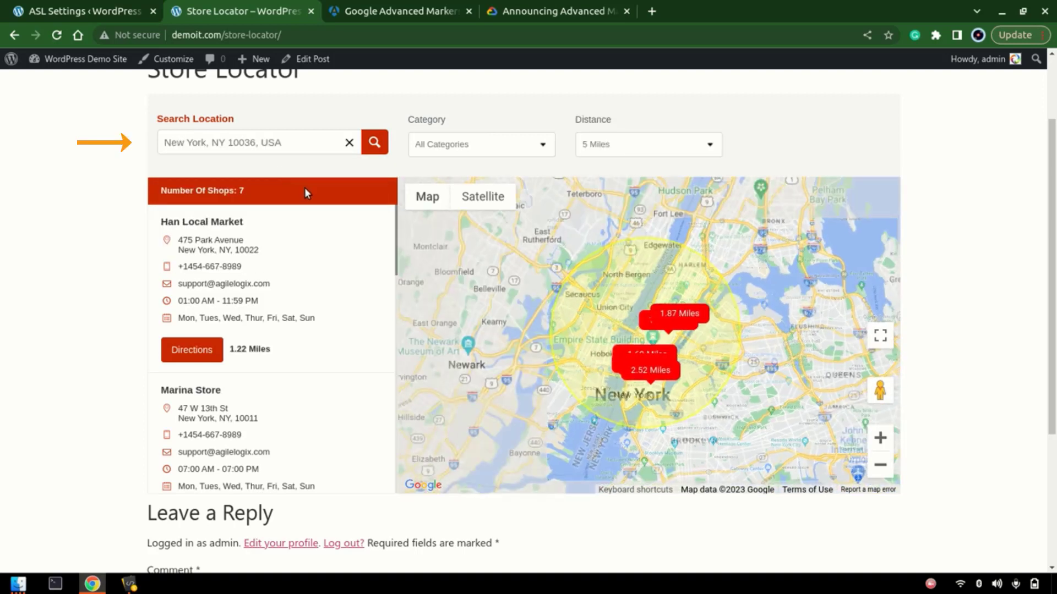
{"action": "scroll", "coordinate": [619, 334], "scroll_direction": "up", "scroll_amount": 3}
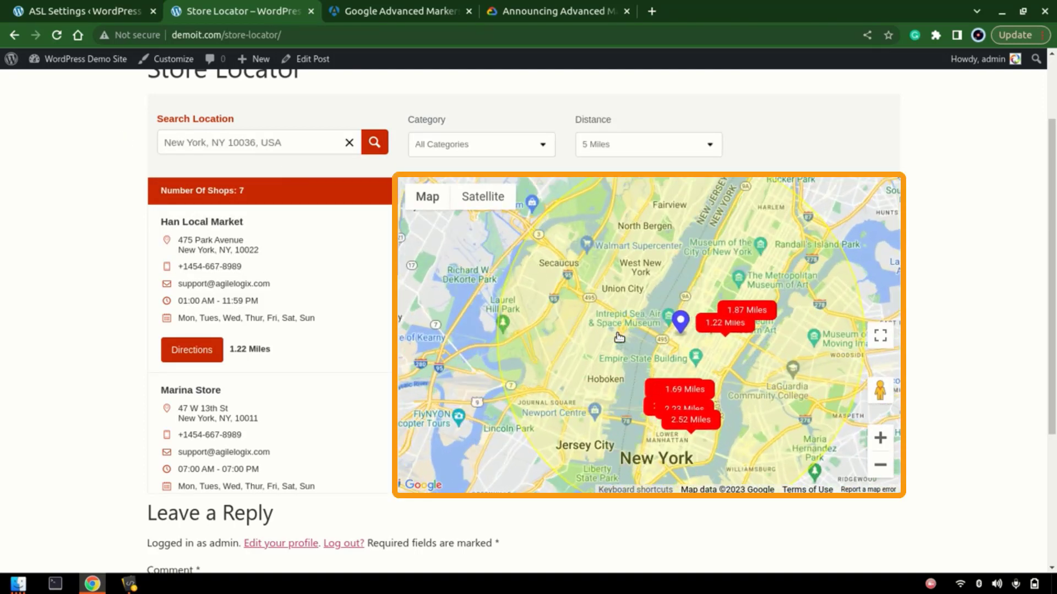
{"action": "left_click_drag", "start_coordinate": [683, 348], "coordinate": [607, 333]}
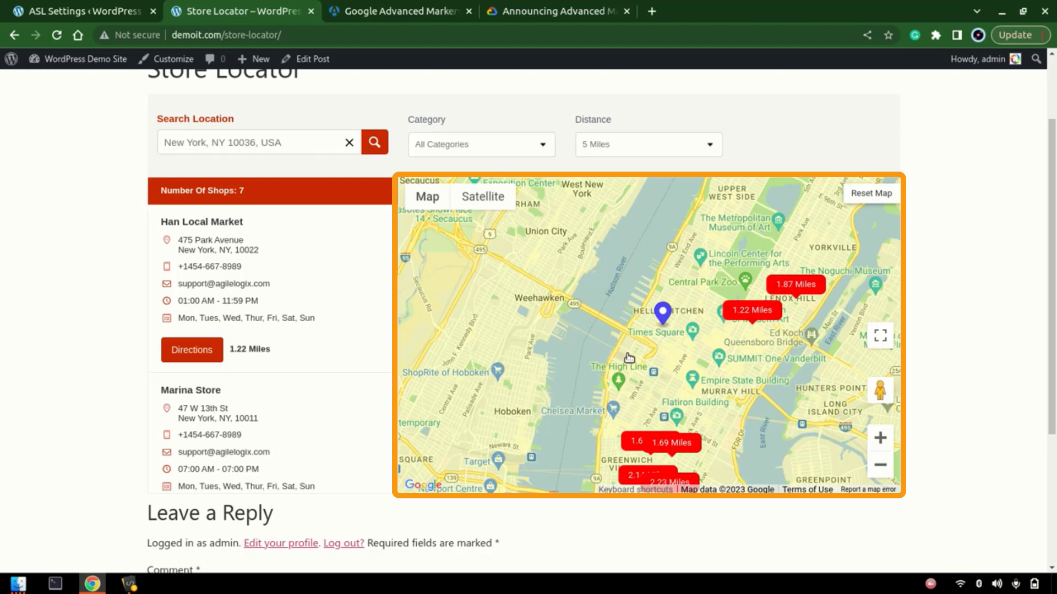
{"action": "left_click_drag", "start_coordinate": [642, 355], "coordinate": [642, 326]}
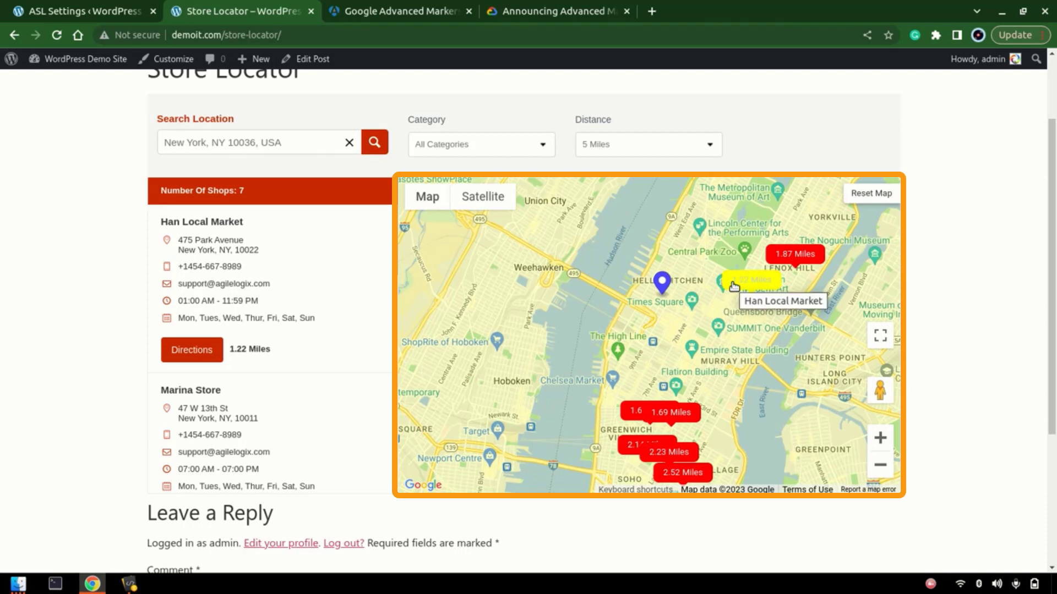
- Open Manage Categories in a new browser tab and check which stores belong to the Travel and Restaurants categories
{"action": "left_click", "coordinate": [82, 11]}
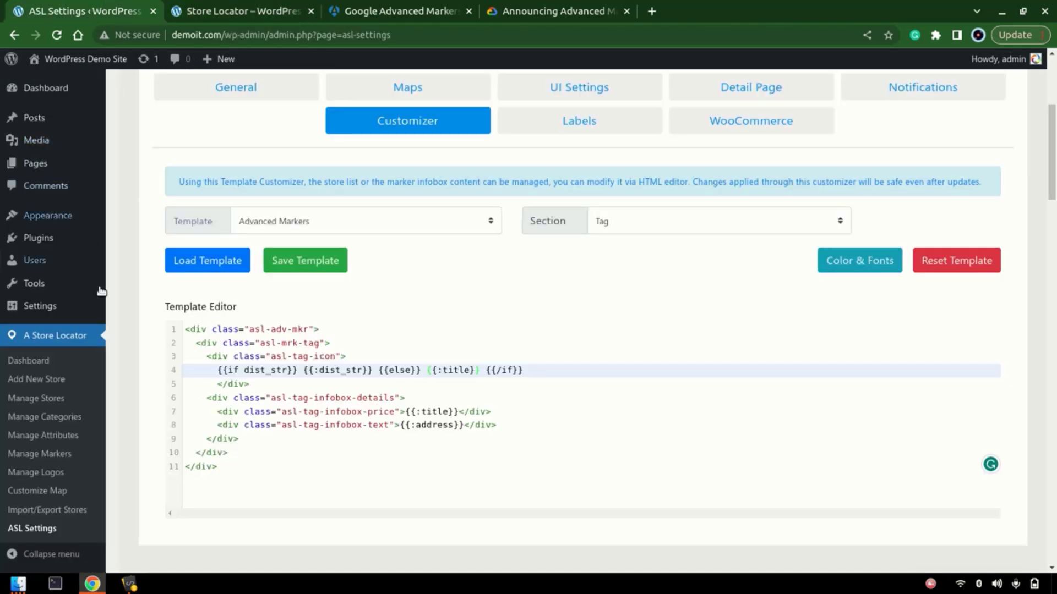
{"action": "middle_click", "coordinate": [45, 418]}
{"action": "left_click", "coordinate": [212, 6]}
{"action": "scroll", "coordinate": [248, 338], "scroll_direction": "down", "scroll_amount": 6}
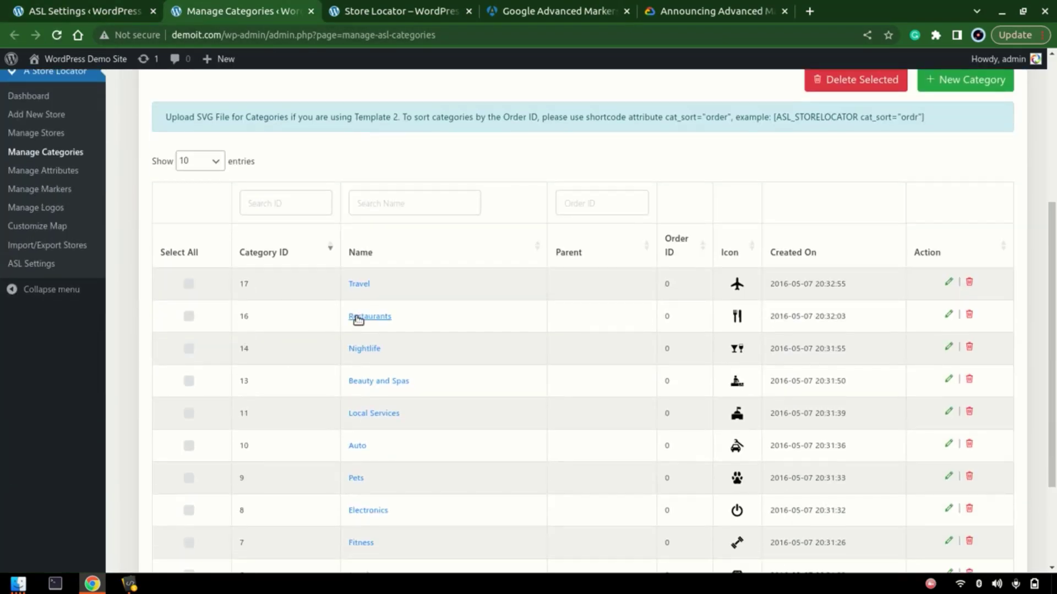
{"action": "left_click", "coordinate": [359, 283]}
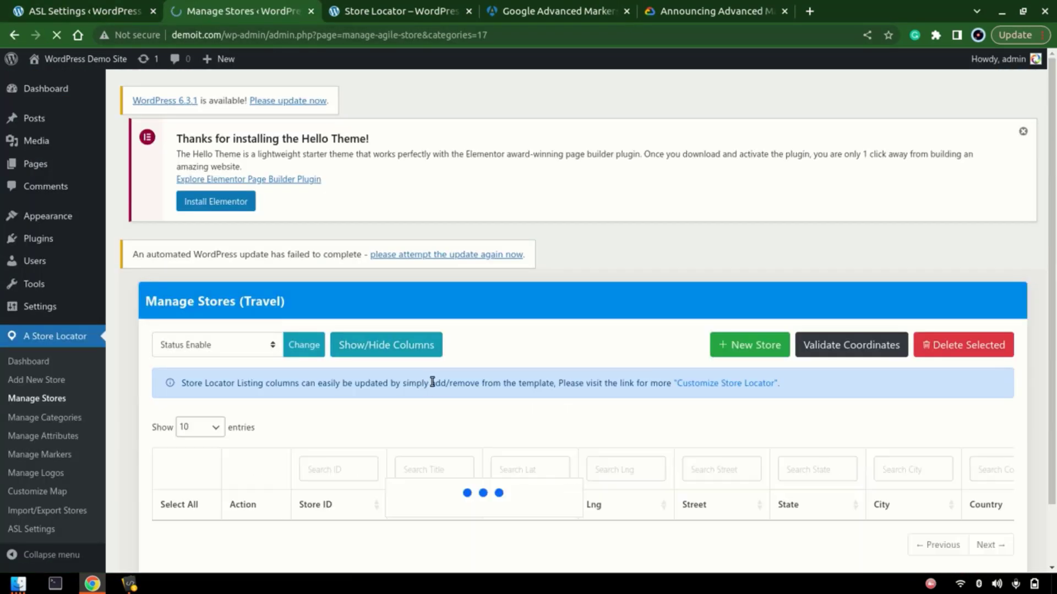
{"action": "scroll", "coordinate": [371, 389], "scroll_direction": "down", "scroll_amount": 2}
{"action": "left_click", "coordinate": [14, 35]}
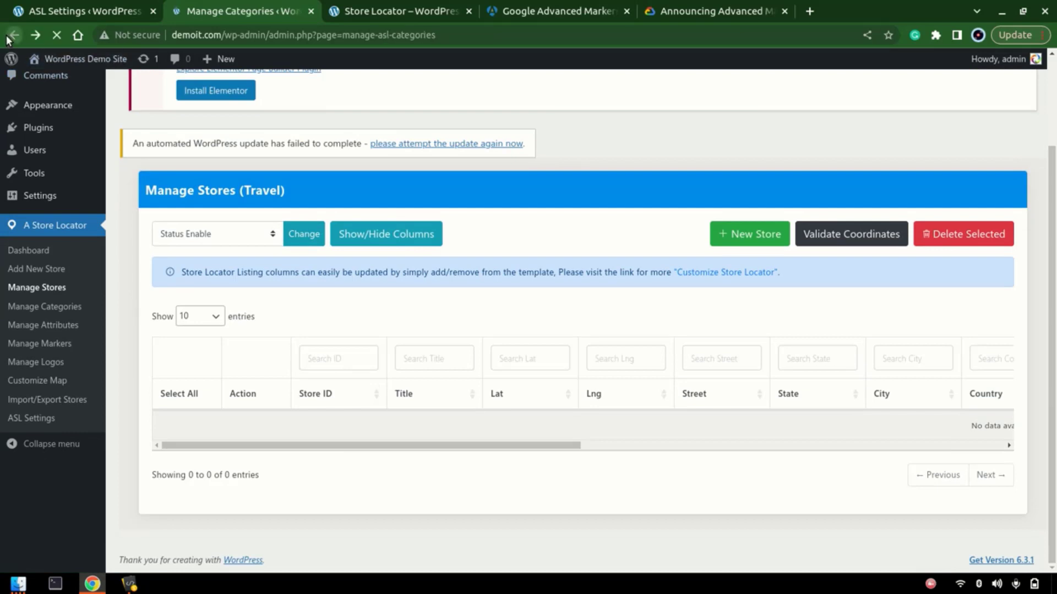
{"action": "left_click", "coordinate": [369, 498]}
{"action": "scroll", "coordinate": [364, 475], "scroll_direction": "down", "scroll_amount": 2}
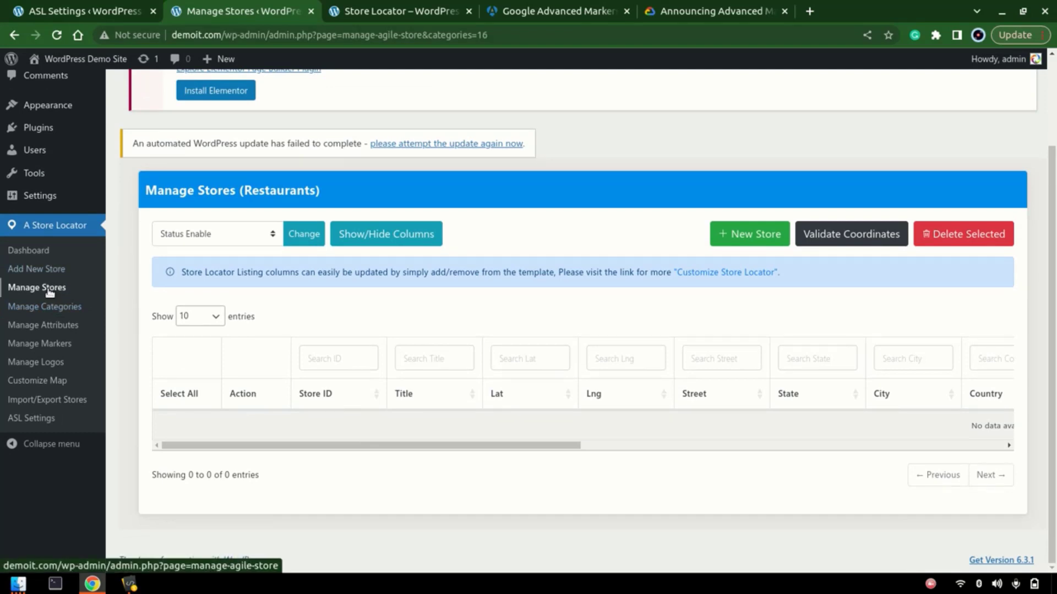
{"action": "left_click", "coordinate": [52, 307]}
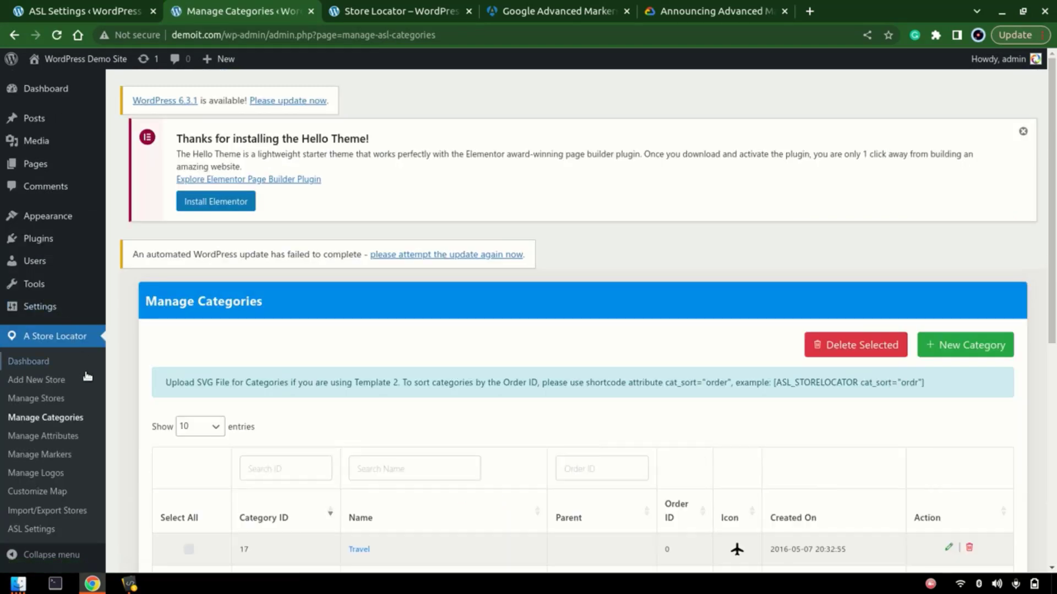
{"action": "scroll", "coordinate": [87, 377], "scroll_direction": "down", "scroll_amount": 3}
- Go to Manage Stores, sort the list by Store ID in ascending order, and open Marina Store for editing
{"action": "left_click", "coordinate": [34, 224]}
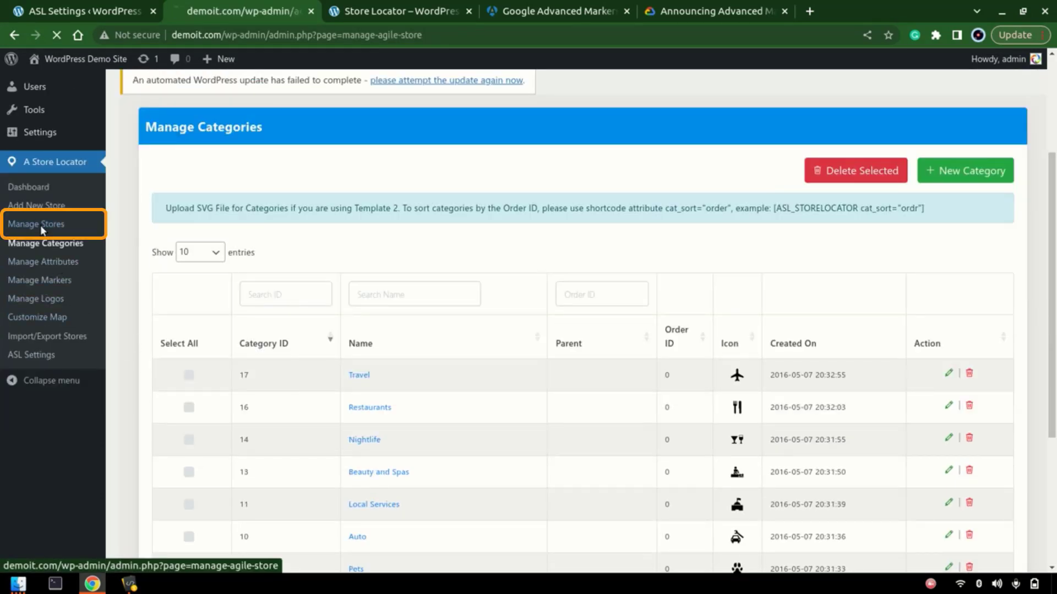
{"action": "scroll", "coordinate": [232, 365], "scroll_direction": "down", "scroll_amount": 4}
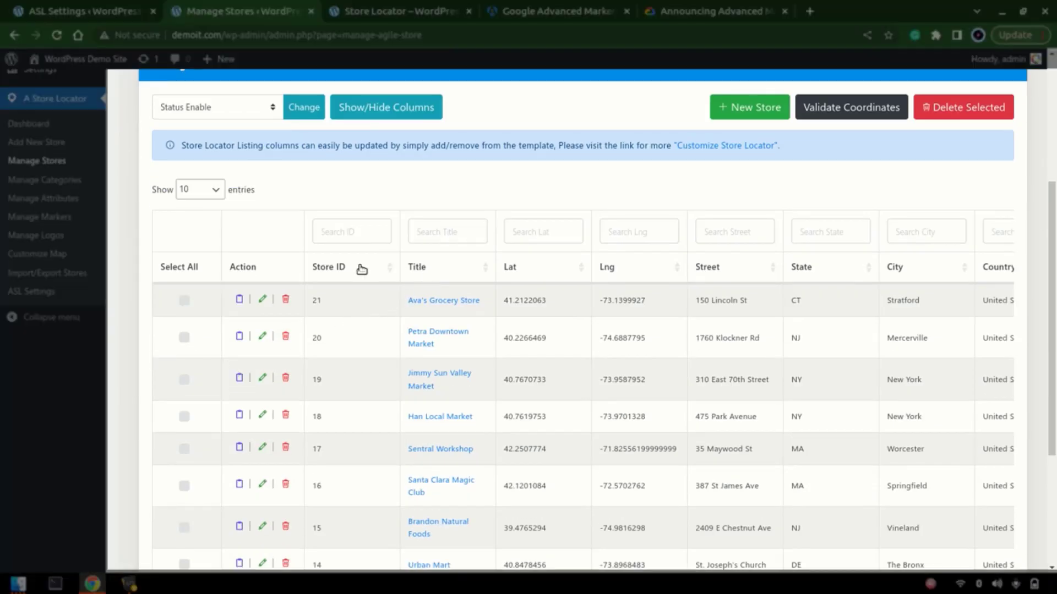
{"action": "left_click", "coordinate": [361, 268]}
{"action": "left_click", "coordinate": [433, 301]}
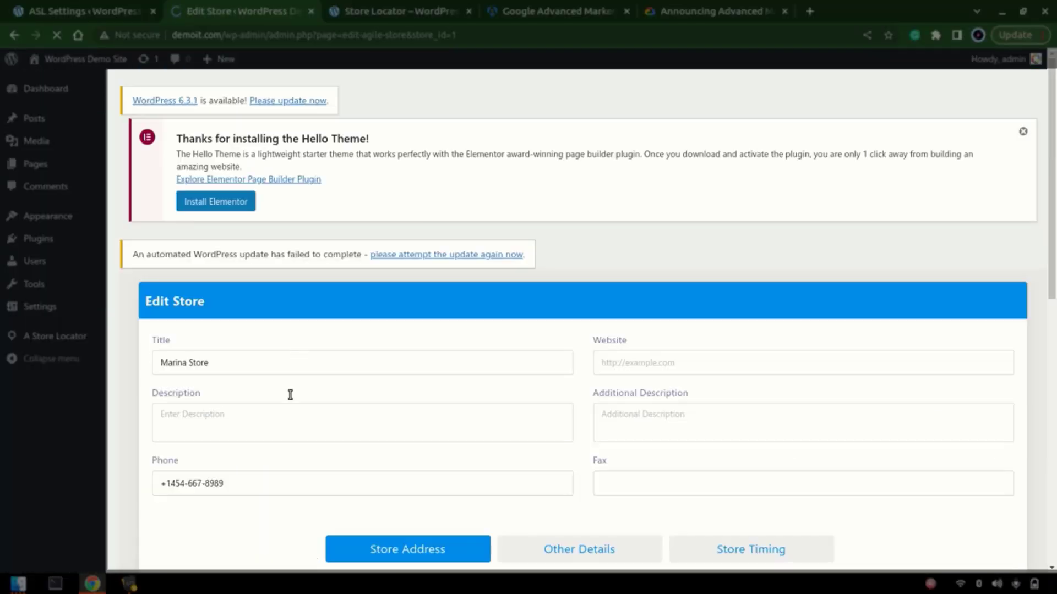
- Assign the Restaurants category to Marina Store in its Other Details and update the store
{"action": "scroll", "coordinate": [290, 395], "scroll_direction": "down", "scroll_amount": 4}
{"action": "left_click", "coordinate": [554, 293]}
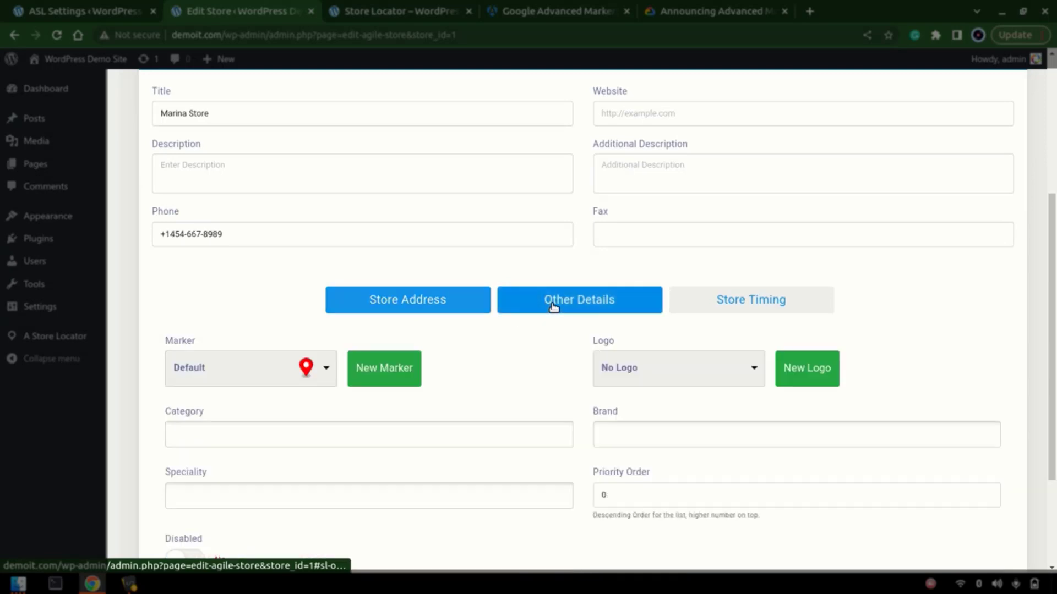
{"action": "scroll", "coordinate": [484, 358], "scroll_direction": "down", "scroll_amount": 3}
{"action": "left_click", "coordinate": [372, 292]}
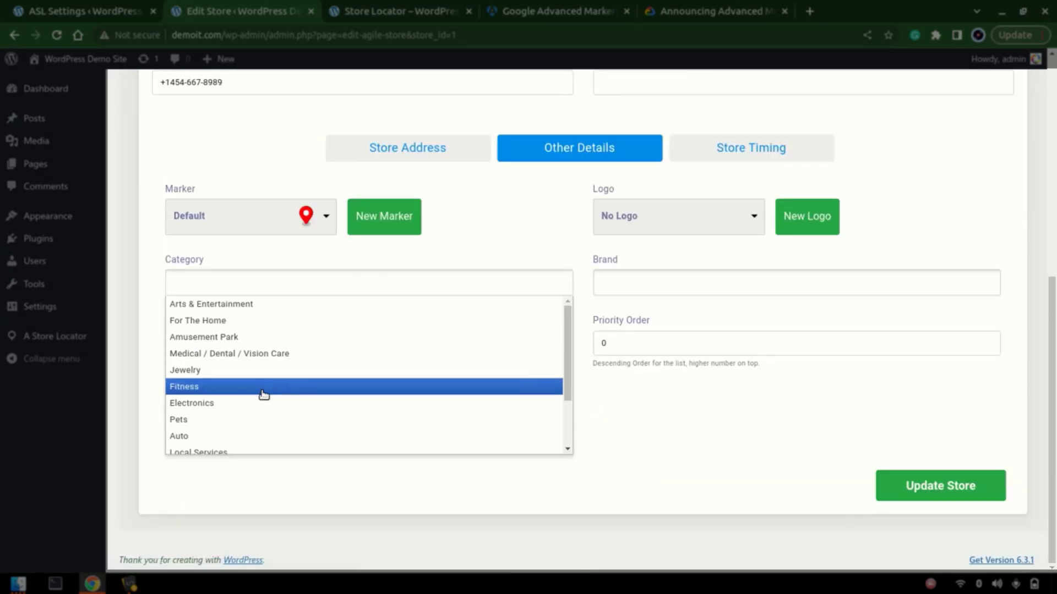
{"action": "scroll", "coordinate": [267, 426], "scroll_direction": "down", "scroll_amount": 1}
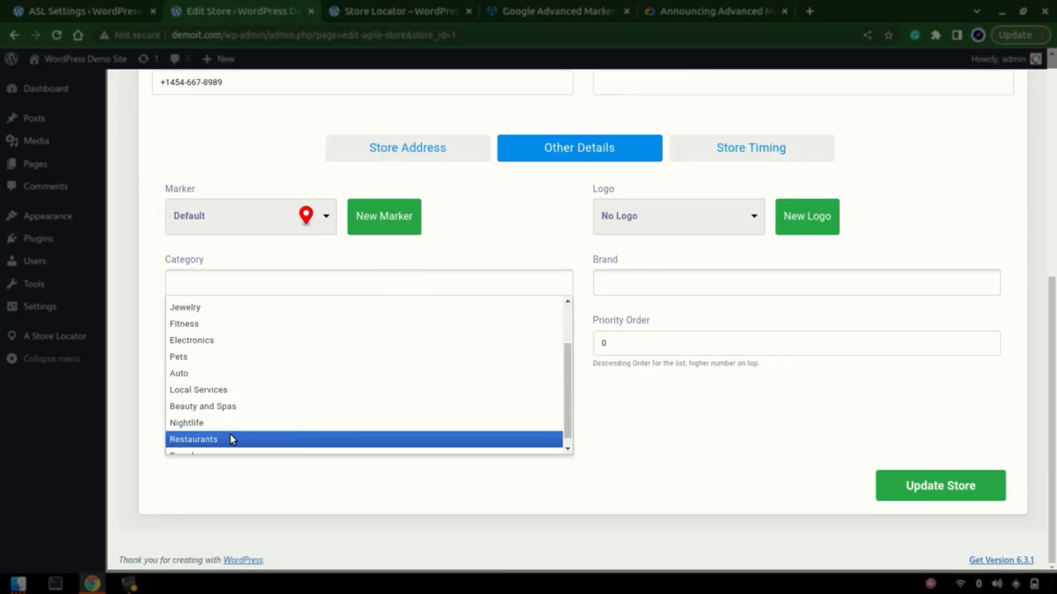
{"action": "left_click", "coordinate": [234, 439]}
{"action": "left_click", "coordinate": [906, 487]}
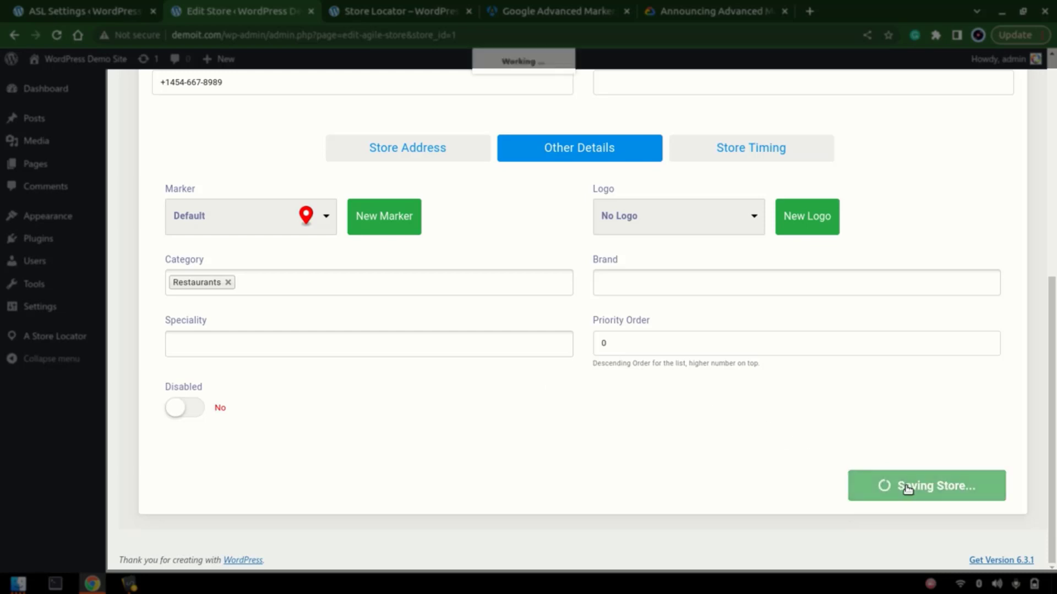
- Load the edit page of the store with ID 2 by changing store_id in the page address to 2
{"action": "left_click", "coordinate": [489, 34]}
{"action": "key", "text": "End"}
{"action": "key", "text": "BackSpace"}
{"action": "type", "text": "2"}
{"action": "key", "text": "Return"}
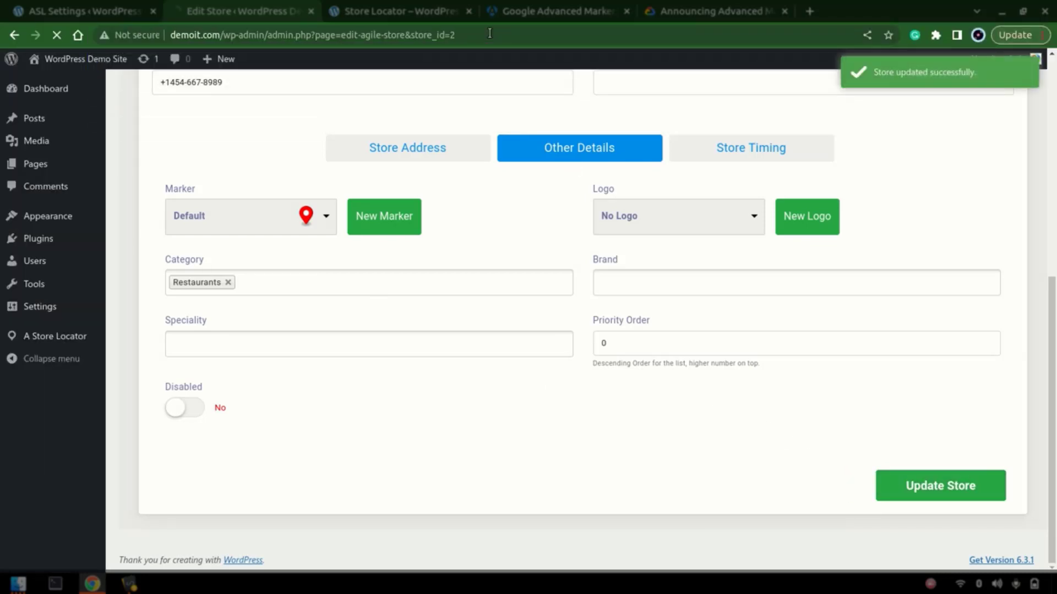
- Assign the Restaurants category to the store with ID 2 in its Other Details and update the store
{"action": "scroll", "coordinate": [306, 268], "scroll_direction": "down", "scroll_amount": 6}
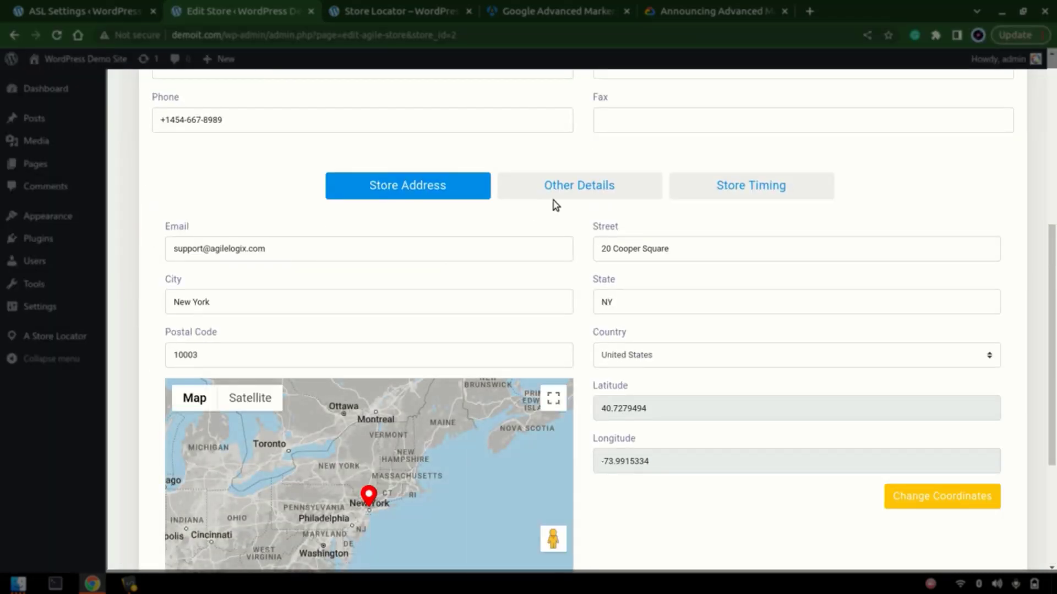
{"action": "left_click", "coordinate": [556, 190]}
{"action": "scroll", "coordinate": [431, 300], "scroll_direction": "down", "scroll_amount": 1}
{"action": "left_click", "coordinate": [370, 283]}
{"action": "scroll", "coordinate": [339, 371], "scroll_direction": "down", "scroll_amount": 1}
{"action": "scroll", "coordinate": [339, 371], "scroll_direction": "down", "scroll_amount": 1}
{"action": "left_click", "coordinate": [265, 430]}
{"action": "left_click", "coordinate": [932, 484]}
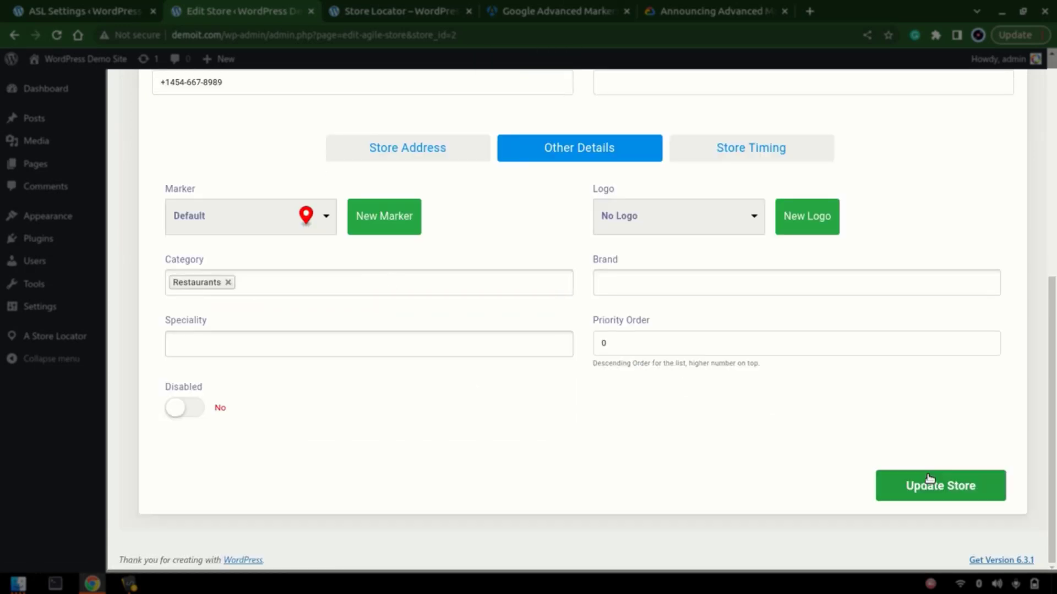
- Return to Manage Categories and list the stores assigned to the Restaurants category
{"action": "mouse_move", "coordinate": [66, 331]}
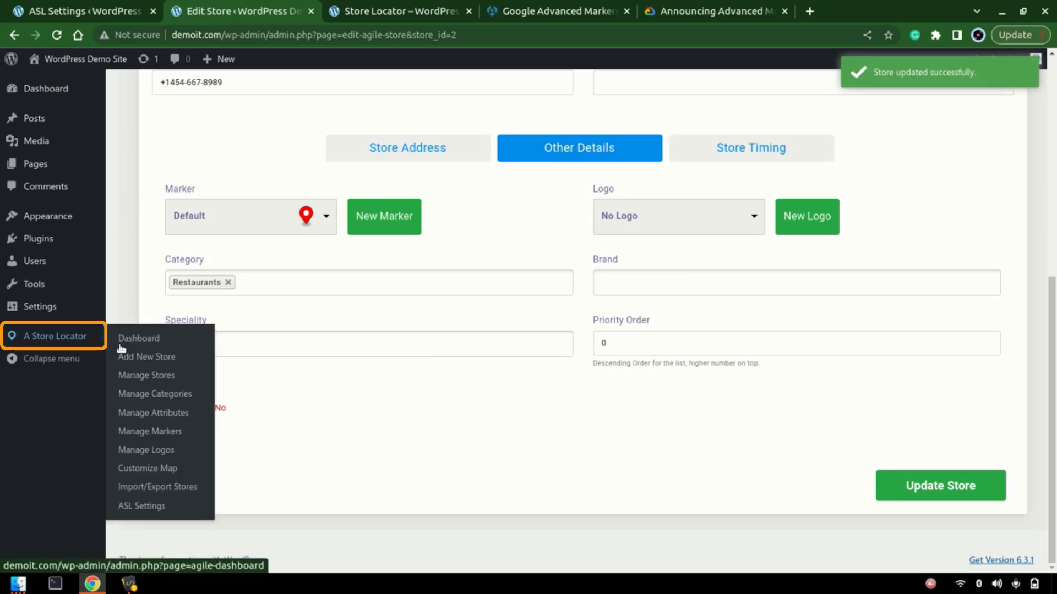
{"action": "left_click", "coordinate": [146, 373]}
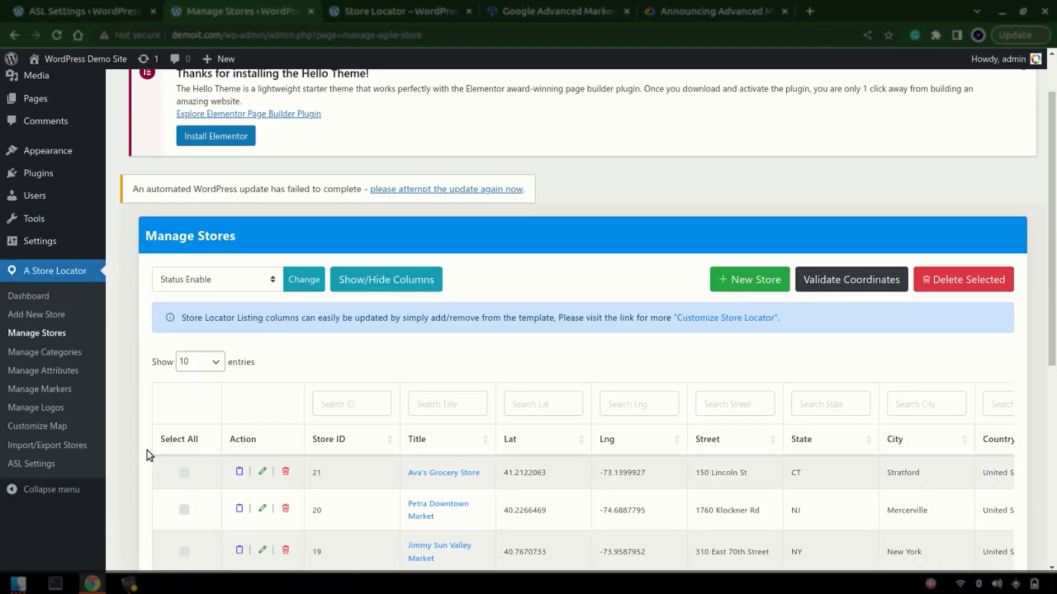
{"action": "left_click", "coordinate": [69, 353]}
{"action": "scroll", "coordinate": [237, 440], "scroll_direction": "down", "scroll_amount": 3}
{"action": "scroll", "coordinate": [218, 366], "scroll_direction": "down", "scroll_amount": 2}
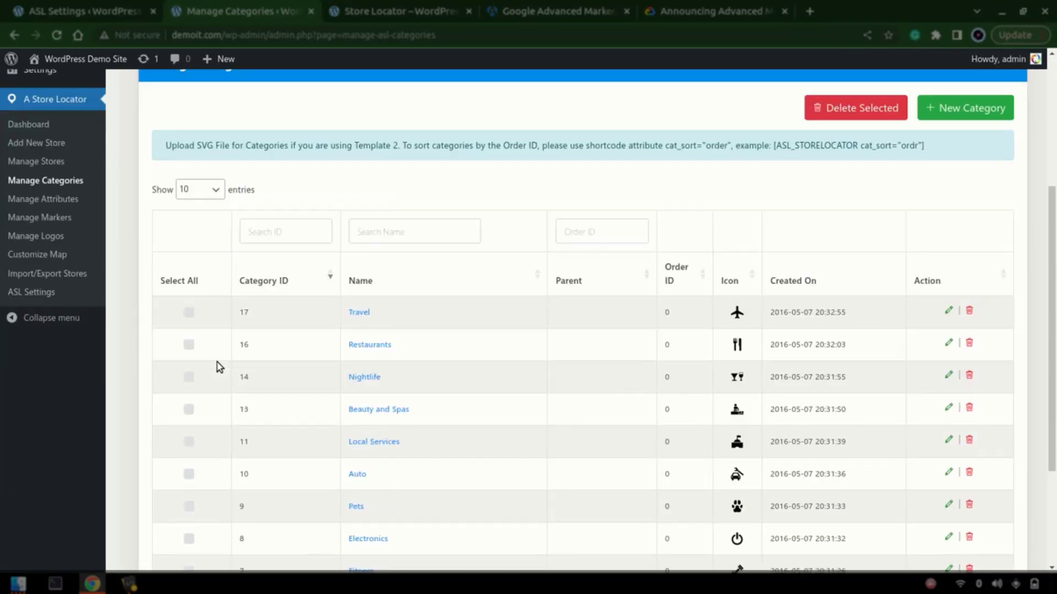
{"action": "left_click", "coordinate": [370, 345]}
{"action": "scroll", "coordinate": [326, 419], "scroll_direction": "down", "scroll_amount": 2}
{"action": "scroll", "coordinate": [326, 419], "scroll_direction": "down", "scroll_amount": 1}
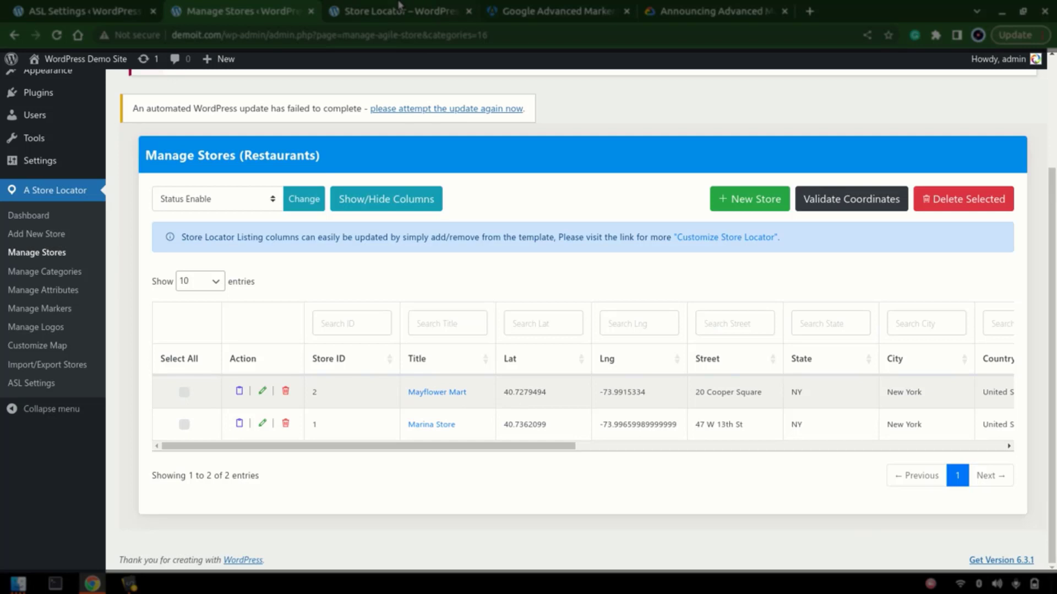
- Return to the ASL Settings Customizer and reset the Advanced Markers Tag template to its default content
{"action": "left_click", "coordinate": [127, 6]}
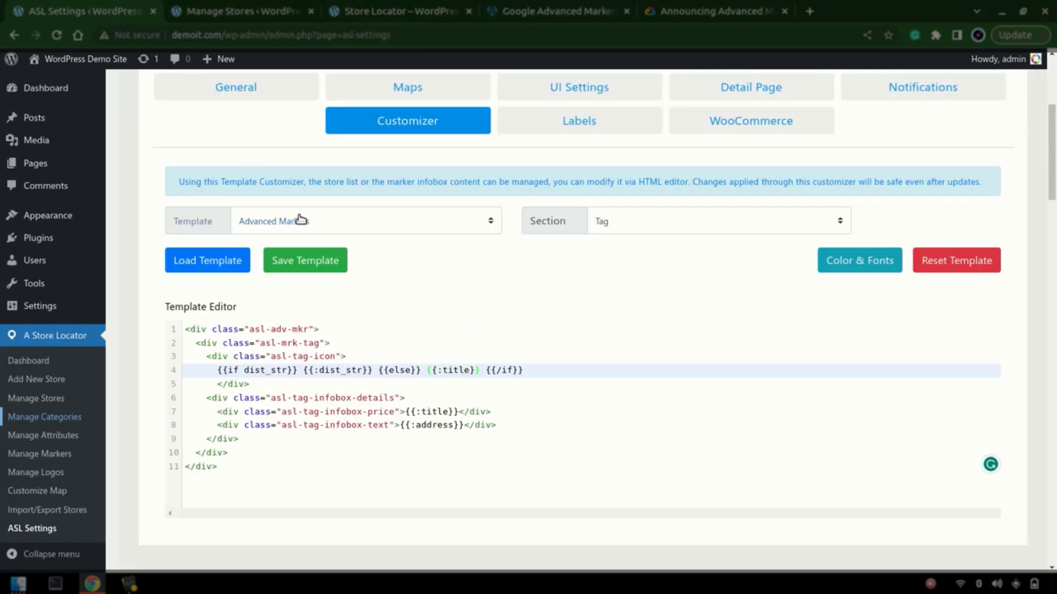
{"action": "scroll", "coordinate": [291, 238], "scroll_direction": "down", "scroll_amount": 2}
{"action": "double_click", "coordinate": [270, 280]}
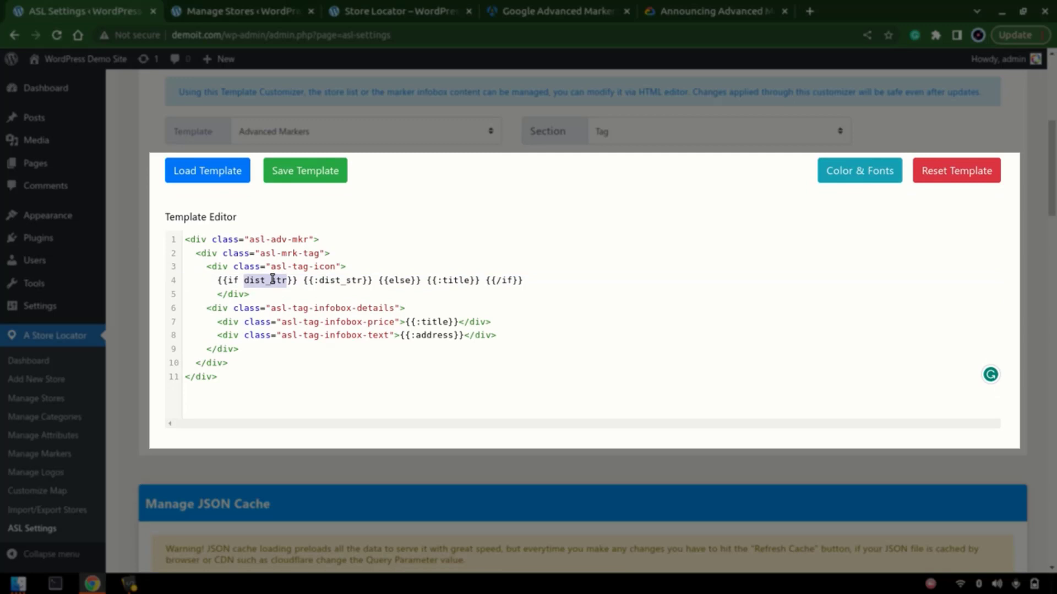
{"action": "key", "text": "shift+Right"}
{"action": "key", "text": "shift+Right"}
{"action": "key", "text": "End"}
{"action": "left_click", "coordinate": [948, 169]}
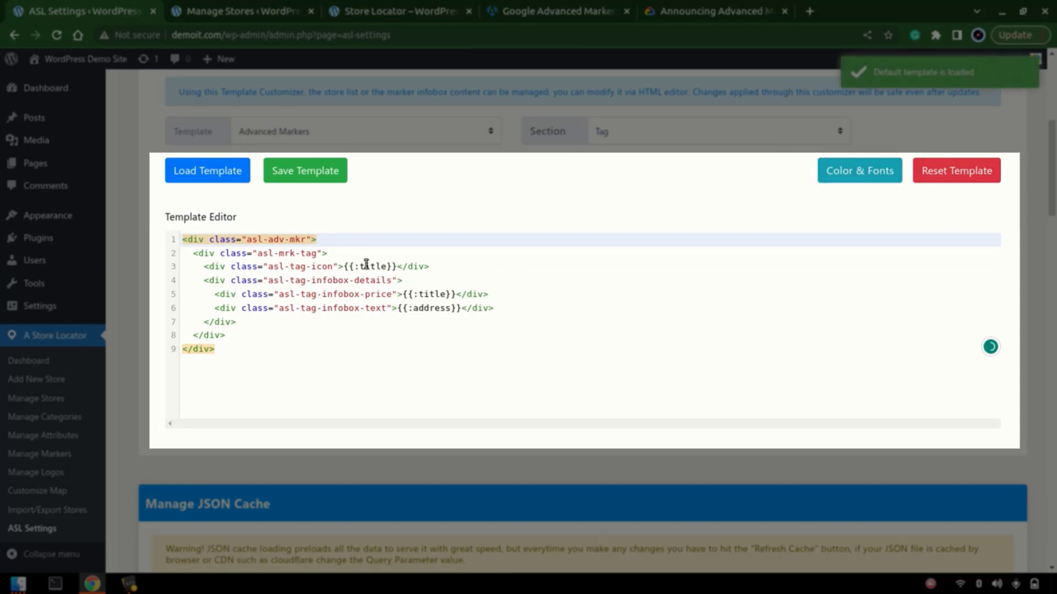
{"action": "left_click", "coordinate": [333, 257]}
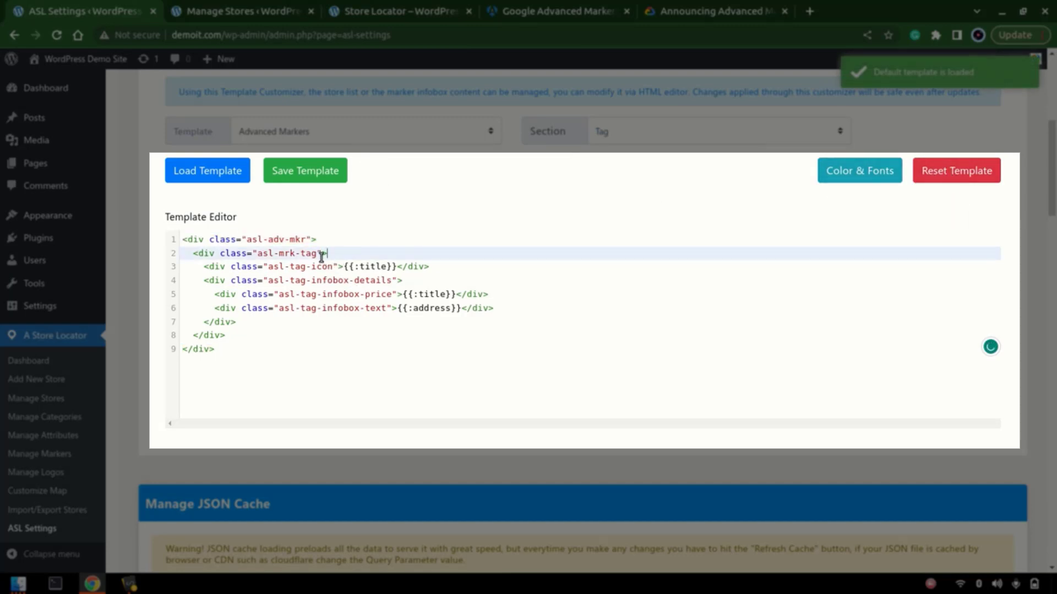
- Add the inline style "background: orange" to the asl-mrk-tag div in the Tag template
{"action": "left_click", "coordinate": [322, 254]}
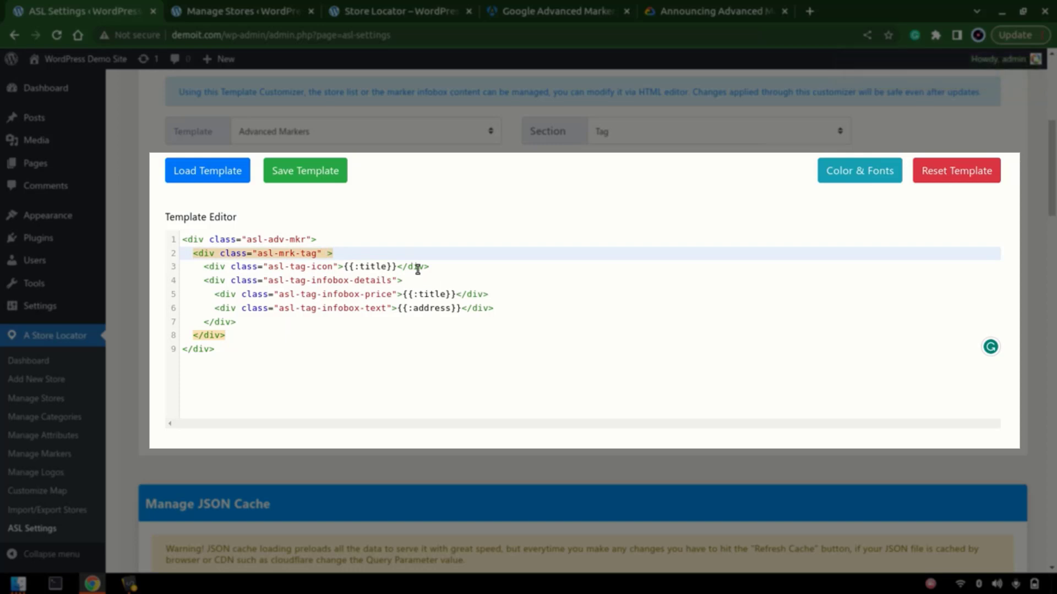
{"action": "type", "text": "style=\""}
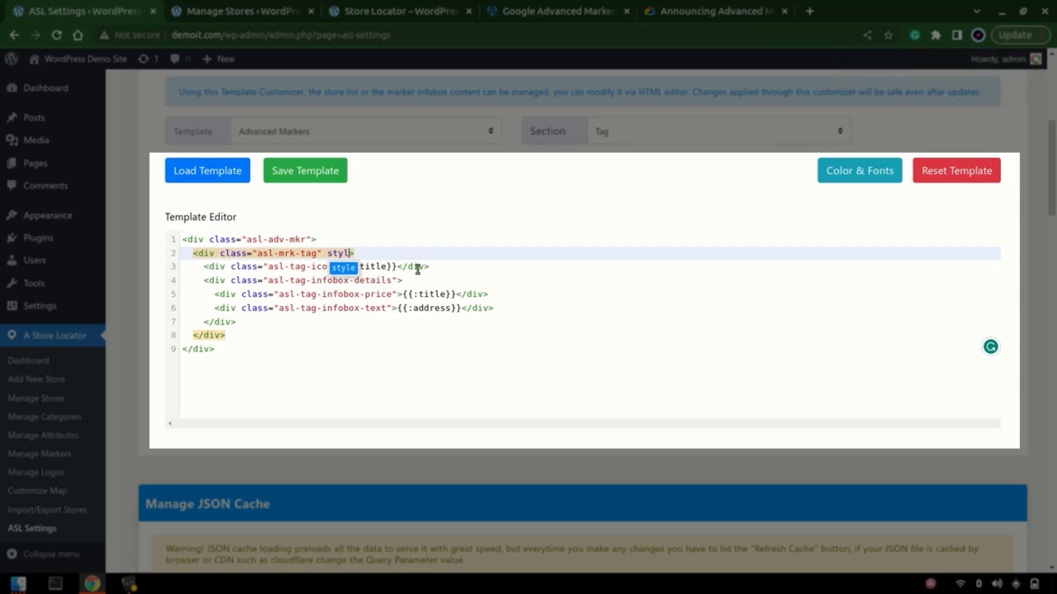
{"action": "type", "text": "backgroun"}
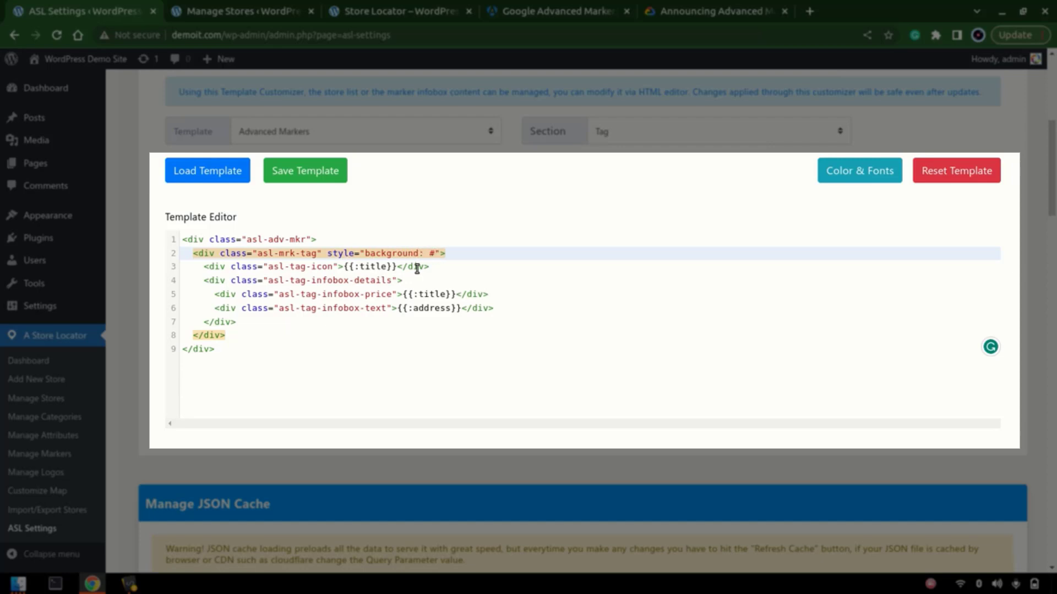
{"action": "type", "text": "d: orange"}
- Insert the opening condition {{if c_names == 'Restaurants'}} before the style attribute of the asl-mrk-tag div
{"action": "key", "text": "ctrl+shift+Left"}
{"action": "key", "text": "ctrl+shift+Left"}
{"action": "key", "text": "ctrl+shift+Left"}
{"action": "key", "text": "ctrl+shift+Left"}
{"action": "key", "text": "ctrl+shift+Left"}
{"action": "key", "text": "Left"}
{"action": "type", "text": "{{if "}
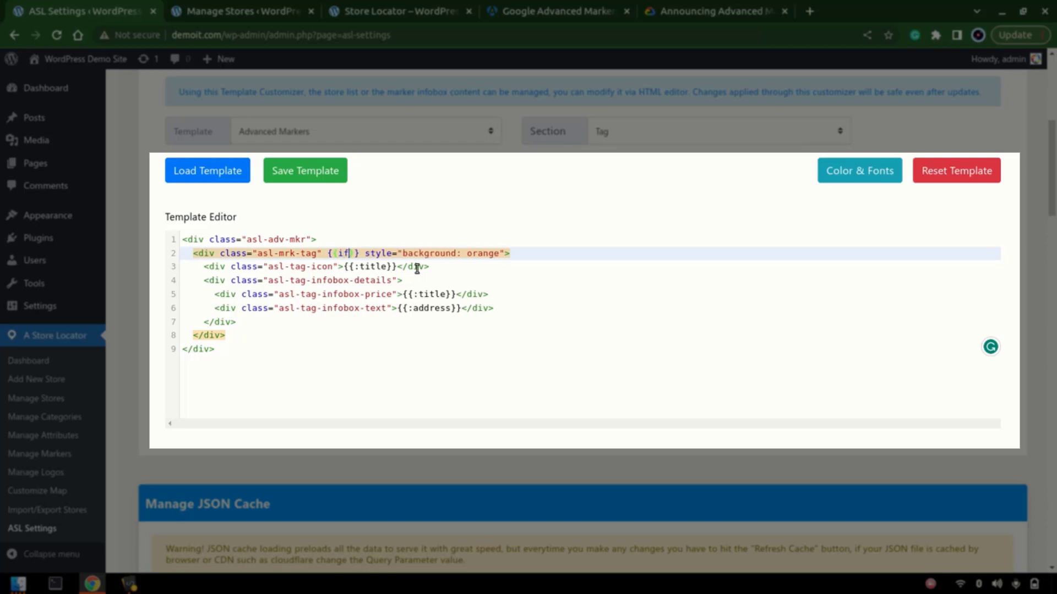
{"action": "type", "text": "c_names "}
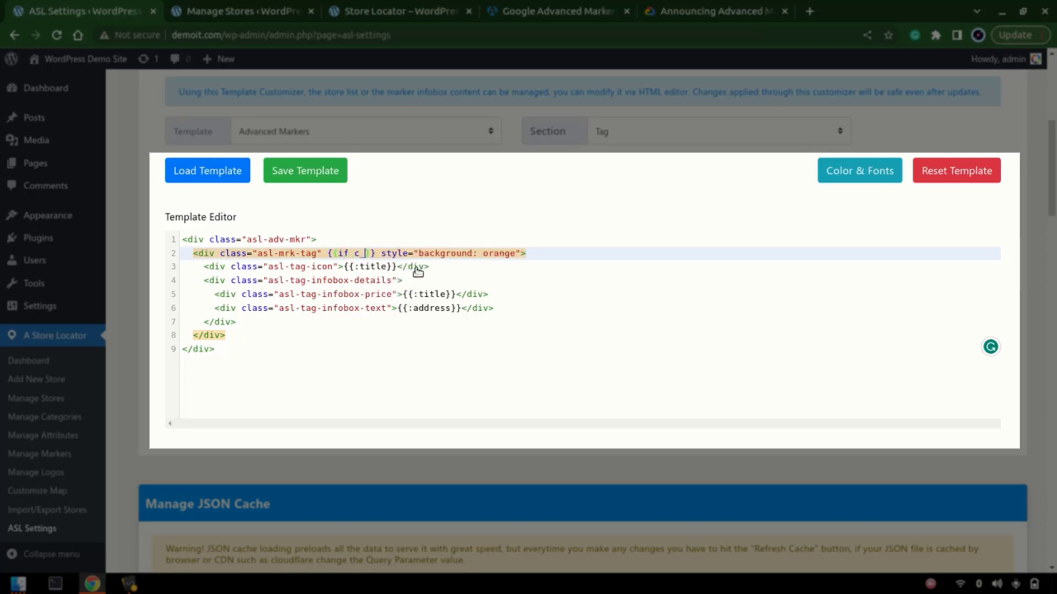
{"action": "type", "text": "== 'REs"}
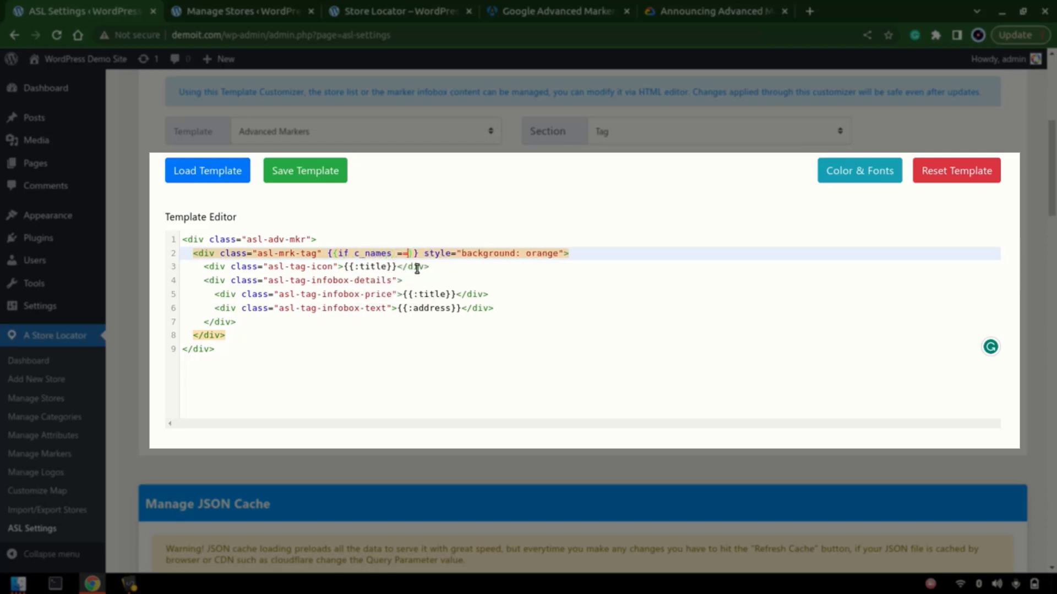
{"action": "type", "text": "taurants"}
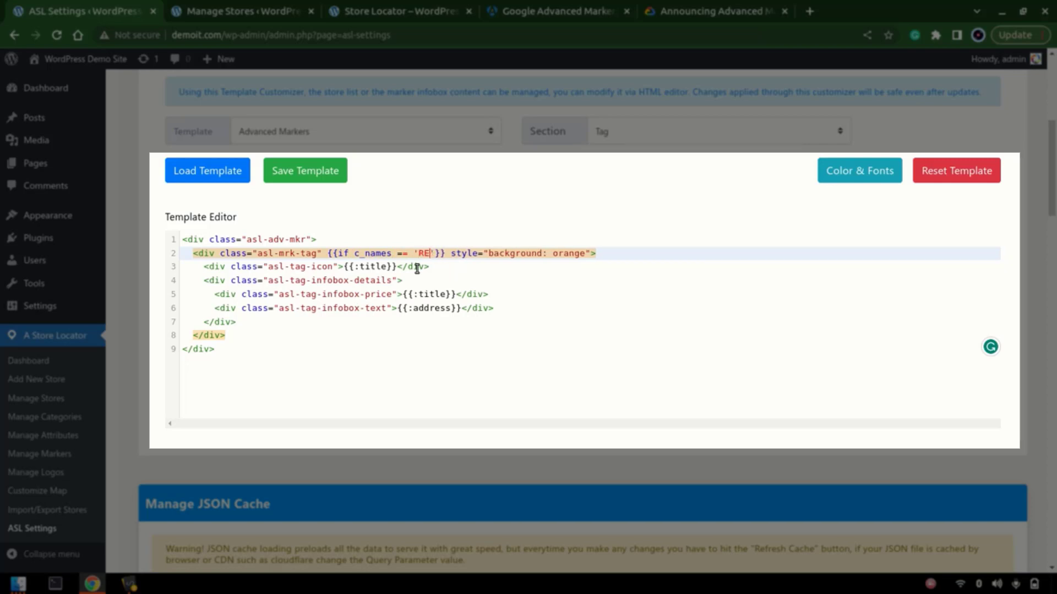
- Close the condition with {{/if}} after the orange background style and save the Tag template
{"action": "key", "text": "ctrl+shift+Right"}
{"action": "key", "text": "ctrl+shift+Right"}
{"action": "key", "text": "ctrl+shift+Right"}
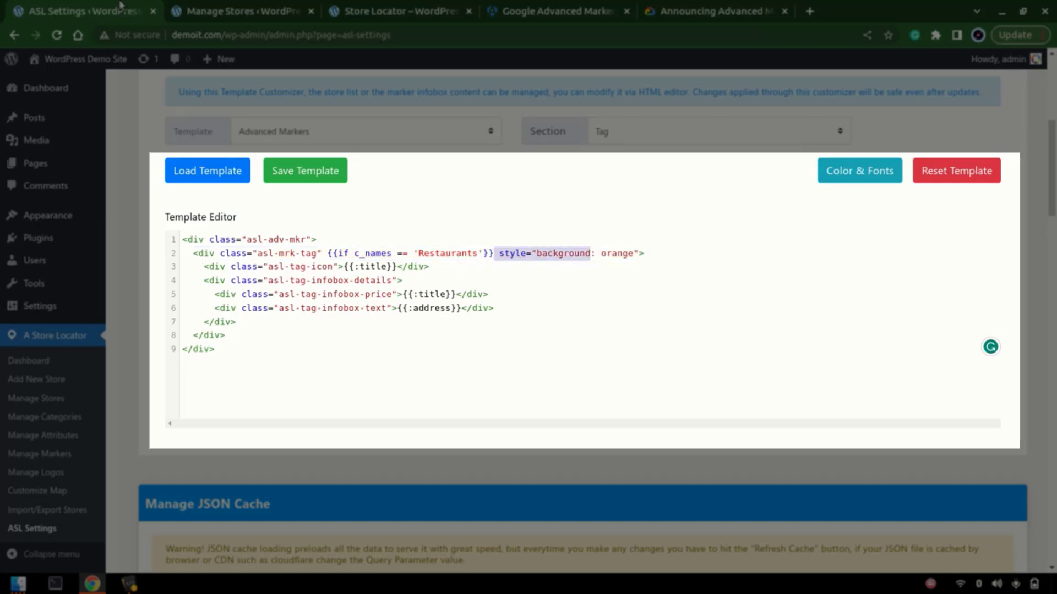
{"action": "key", "text": "Right"}
{"action": "key", "text": "Right"}
{"action": "key", "text": "Right"}
{"action": "key", "text": "Right"}
{"action": "key", "text": "Right"}
{"action": "key", "text": "Right"}
{"action": "key", "text": "Right"}
{"action": "key", "text": "Right"}
{"action": "key", "text": "Right"}
{"action": "key", "text": "Right"}
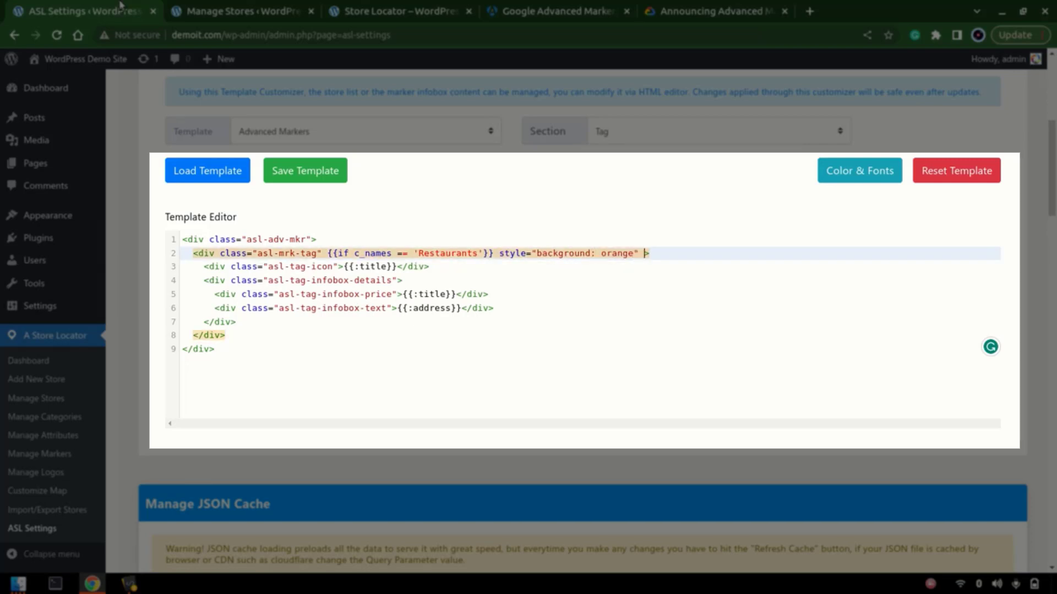
{"action": "type", "text": "{{}}/if"}
{"action": "left_click", "coordinate": [305, 171]}
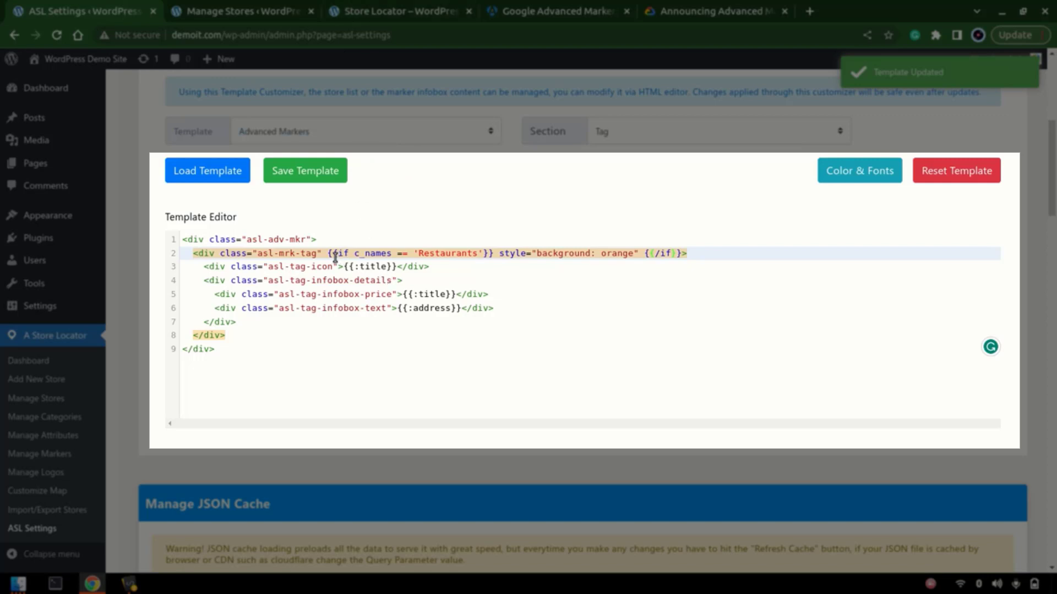
{"action": "double_click", "coordinate": [371, 254]}
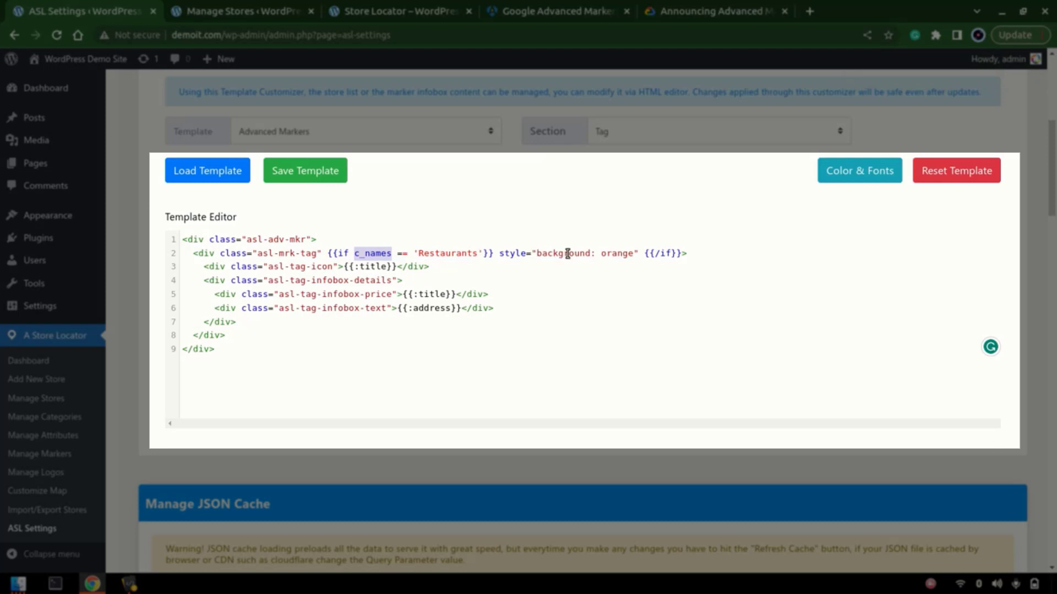
- Reload the Store Locator page and zoom in on the New York markers to check the tag colors by category
{"action": "left_click", "coordinate": [401, 11]}
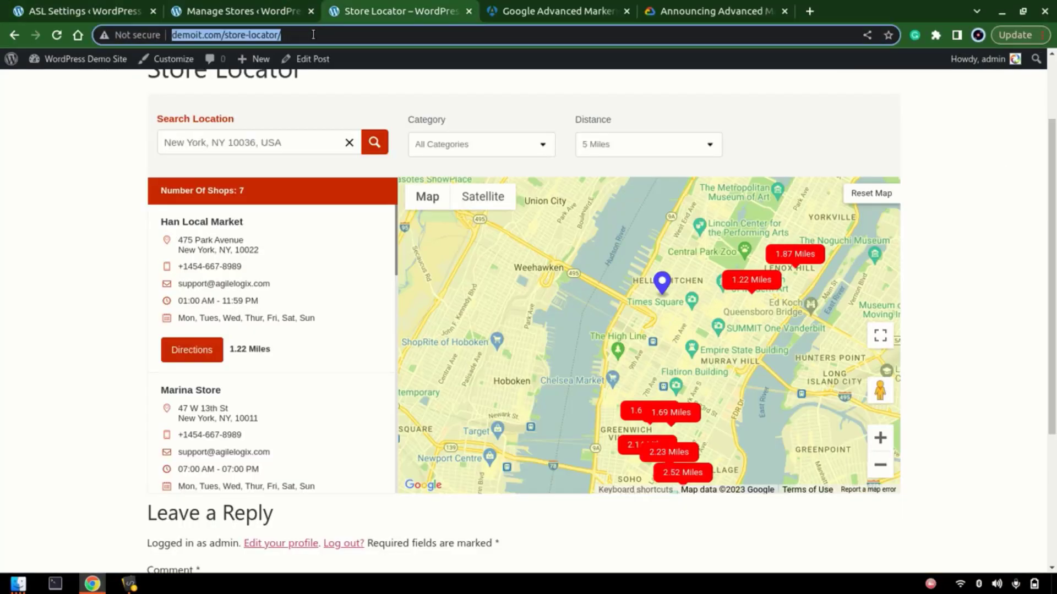
{"action": "key", "text": "ctrl+r"}
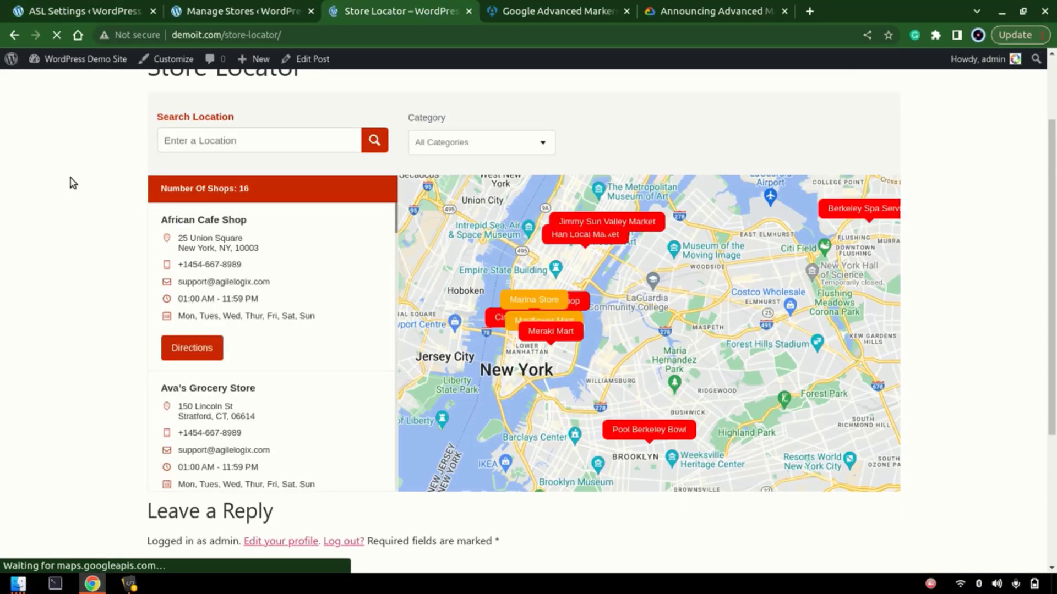
{"action": "left_click", "coordinate": [505, 312]}
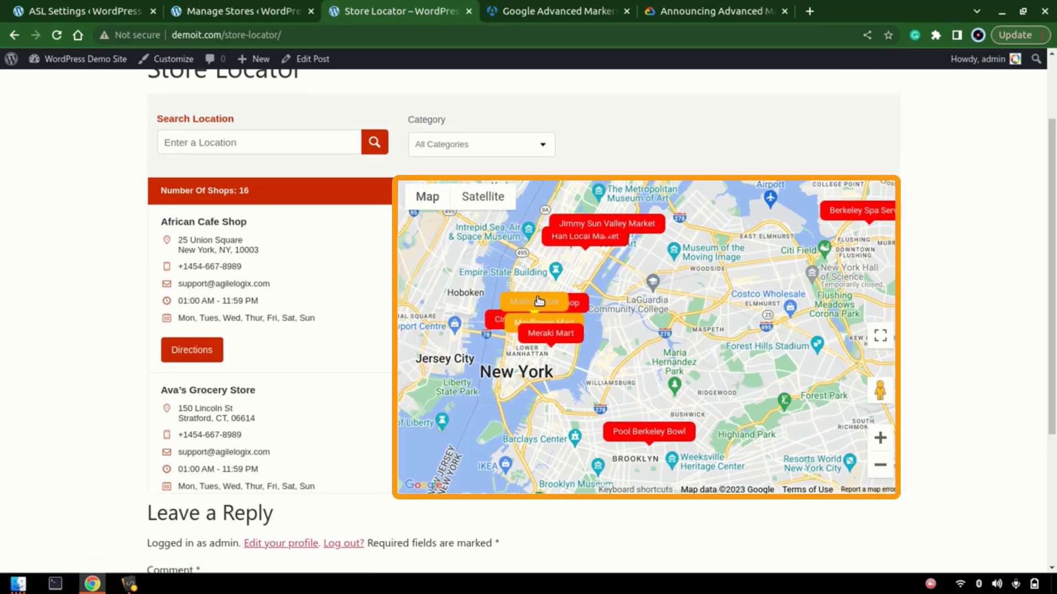
{"action": "scroll", "coordinate": [511, 347], "scroll_direction": "up", "scroll_amount": 1}
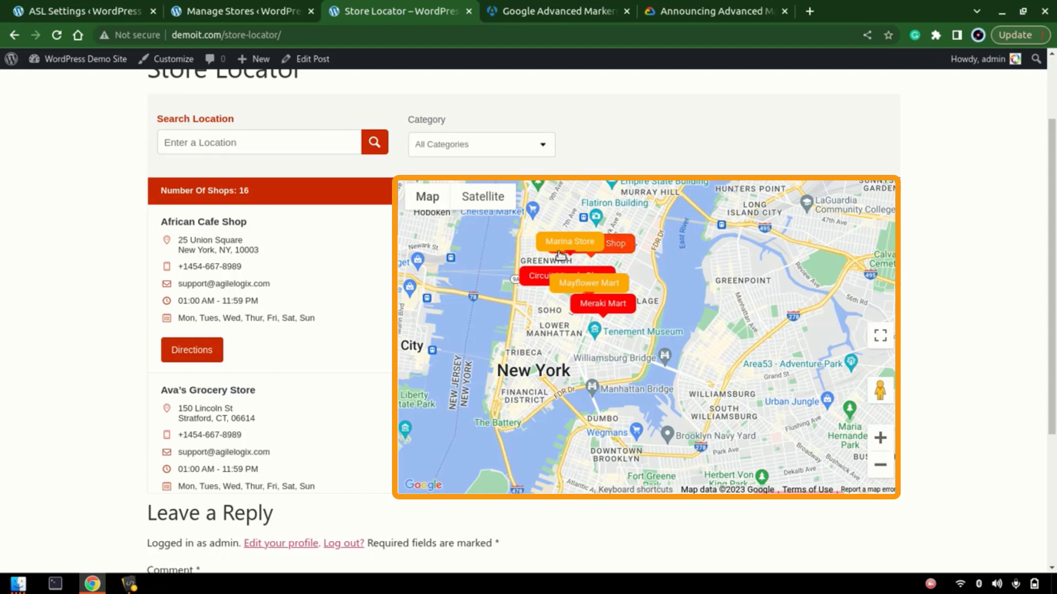
{"action": "left_click", "coordinate": [479, 389]}
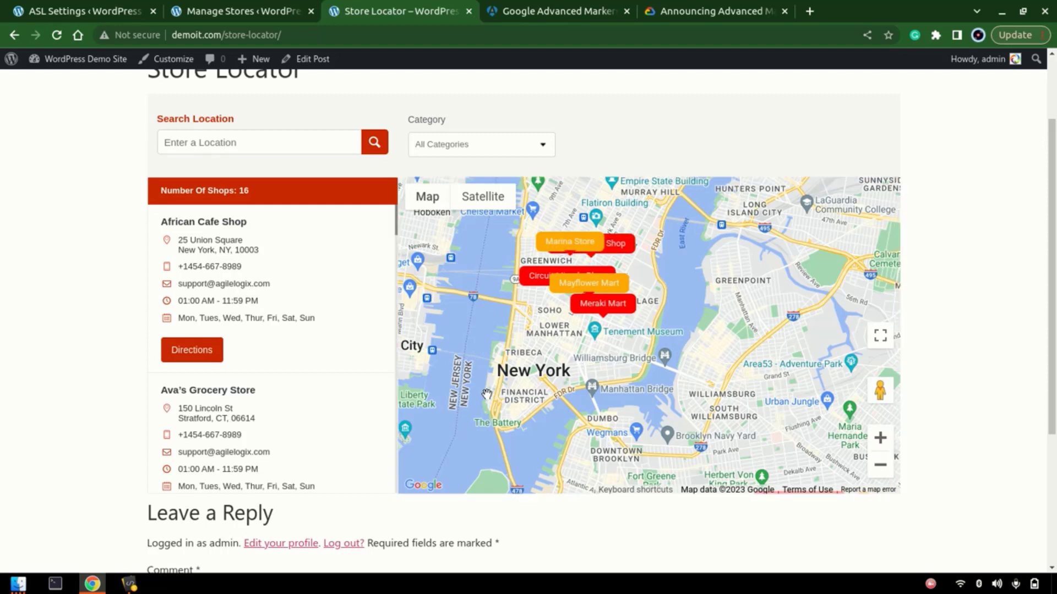